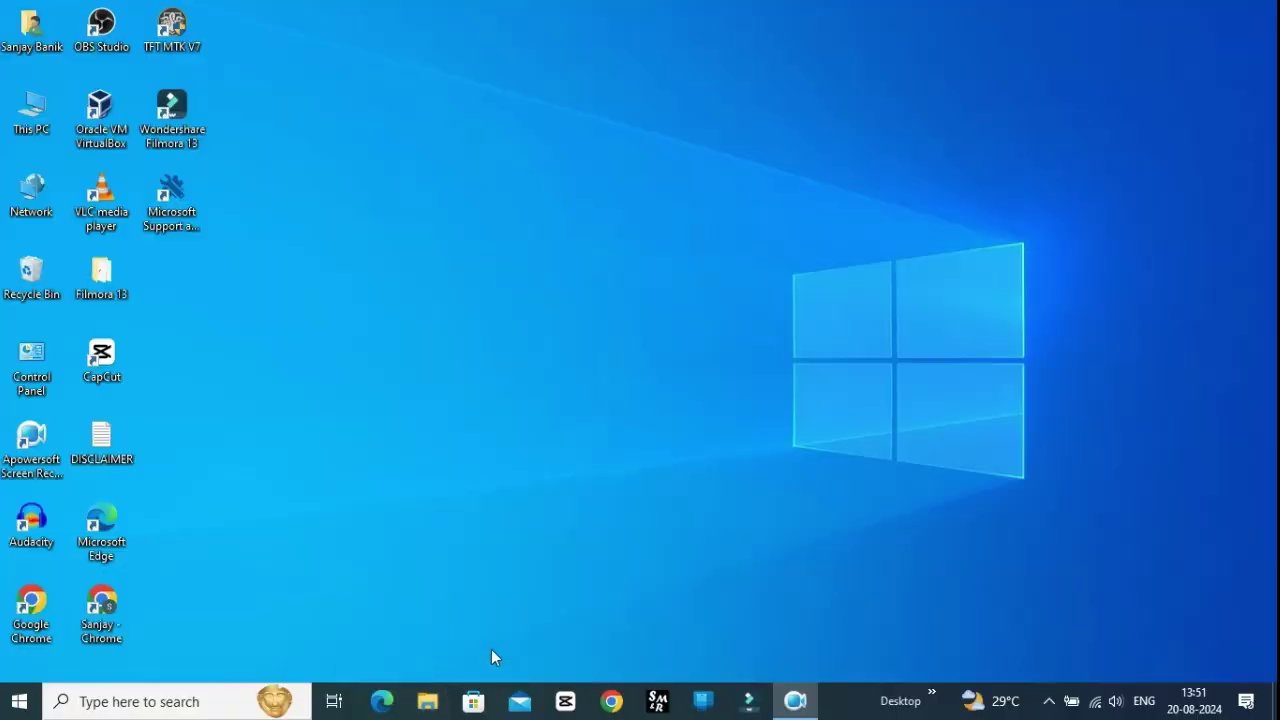
# - Launch Microsoft Edge from the taskbar icon
pyautogui.click(378, 705)
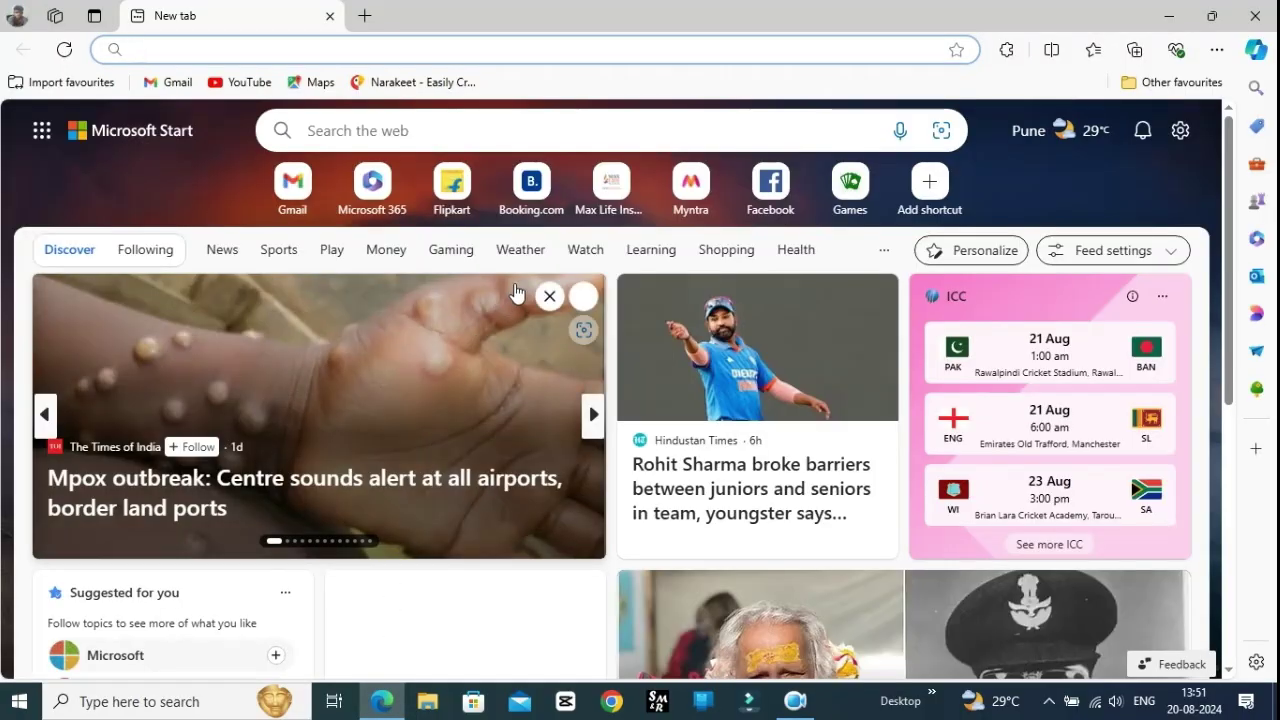
# - Search for 'office deployment tool 2024' and open the official Microsoft Download Center page
pyautogui.click(330, 127)
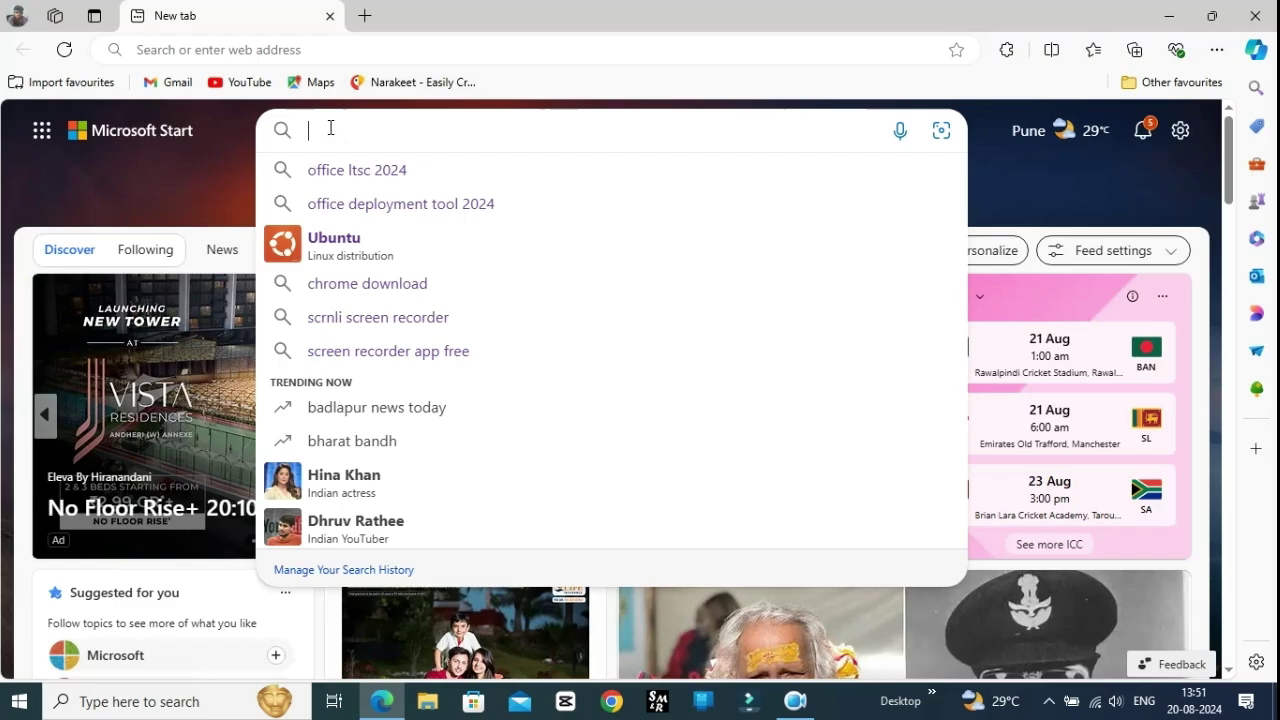
pyautogui.click(401, 205)
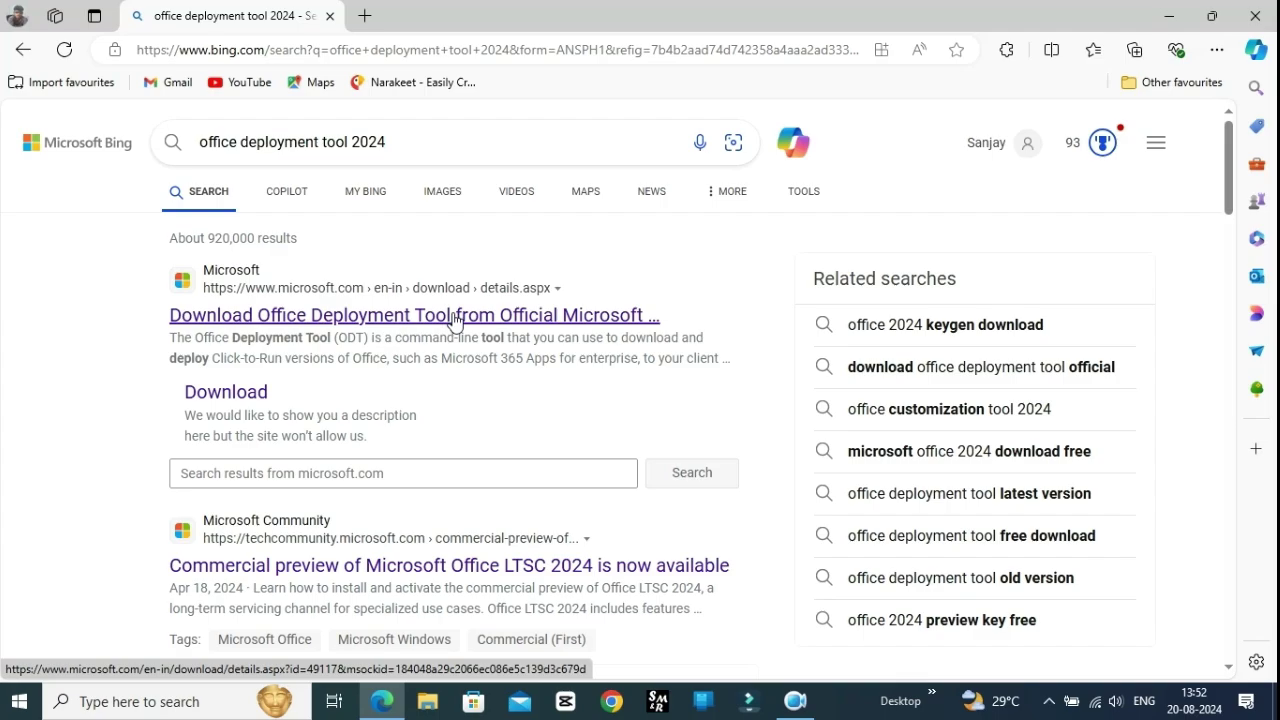
pyautogui.click(453, 316)
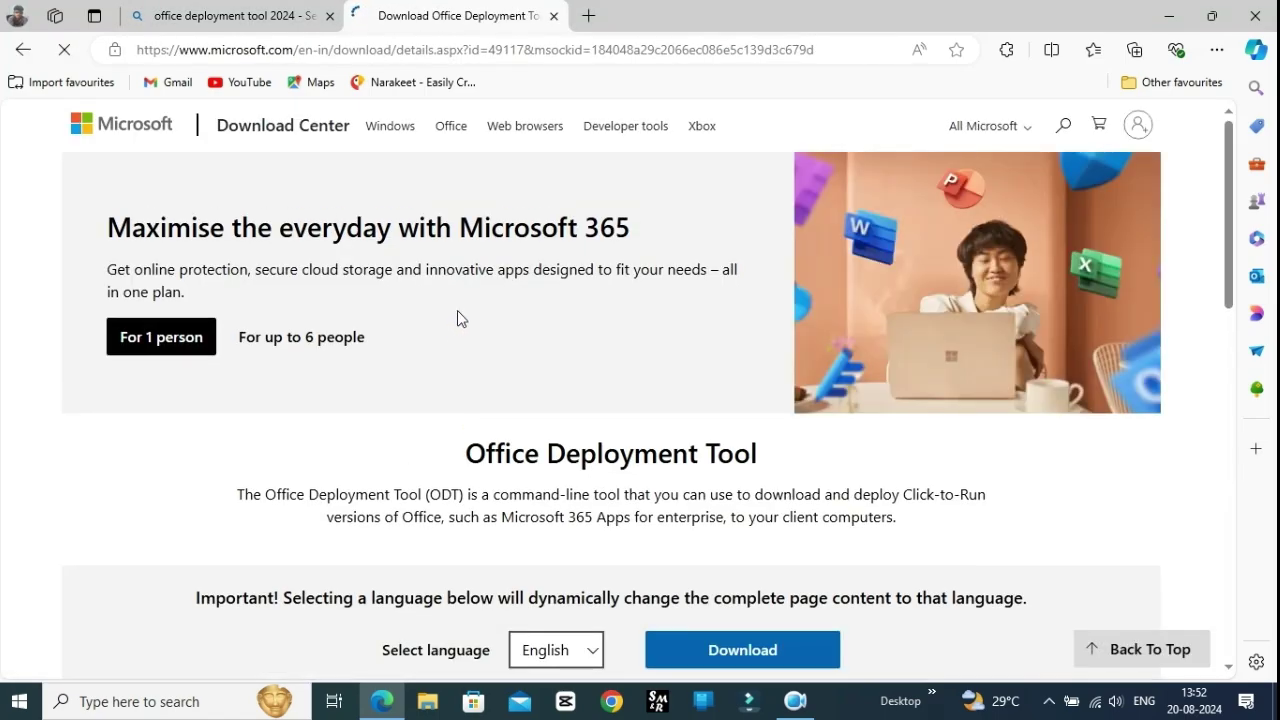
# - Download officedeploymenttool_17830-20162.exe and show it in the Downloads folder
pyautogui.scroll(-2, 768, 505)
pyautogui.scroll(1, 768, 512)
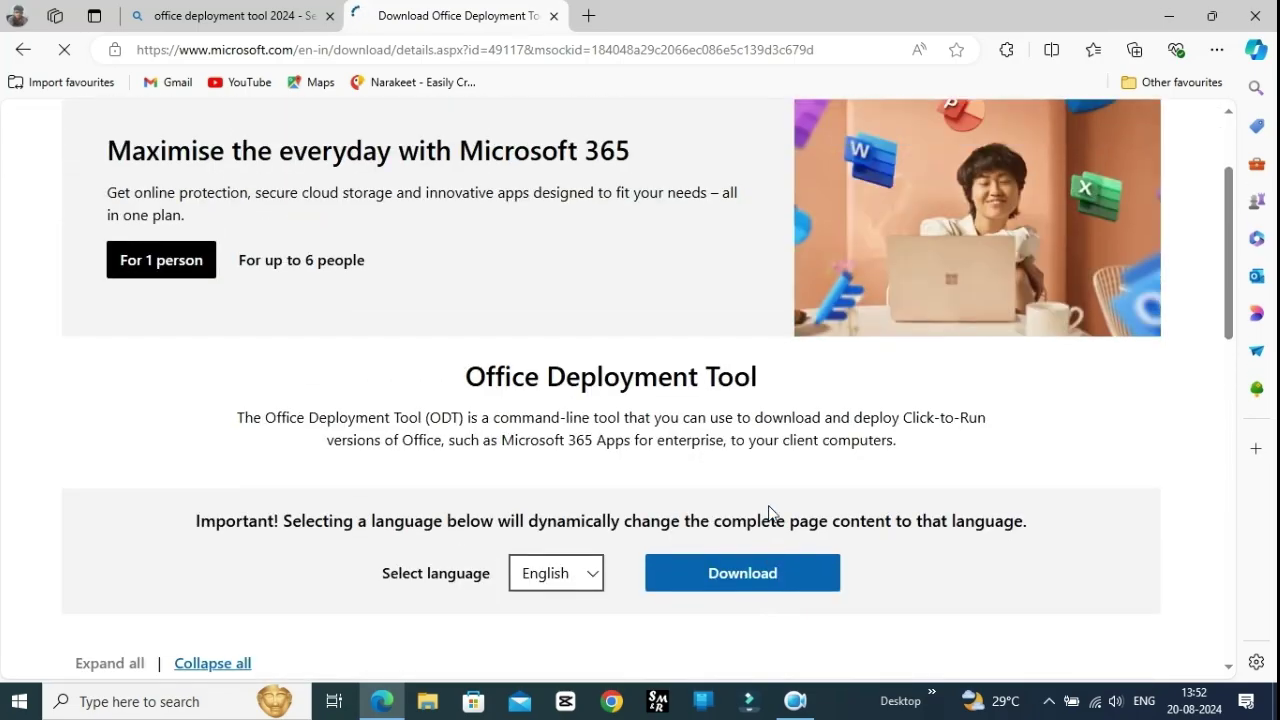
pyautogui.scroll(1, 770, 512)
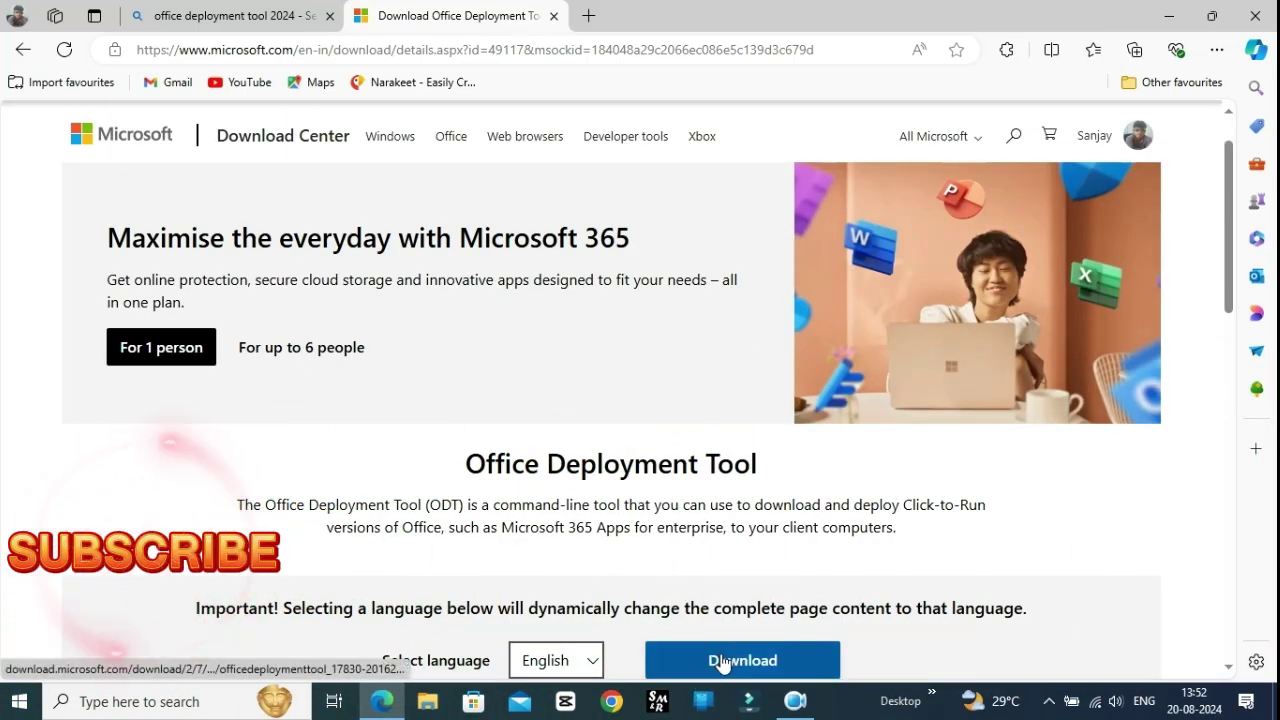
pyautogui.click(722, 662)
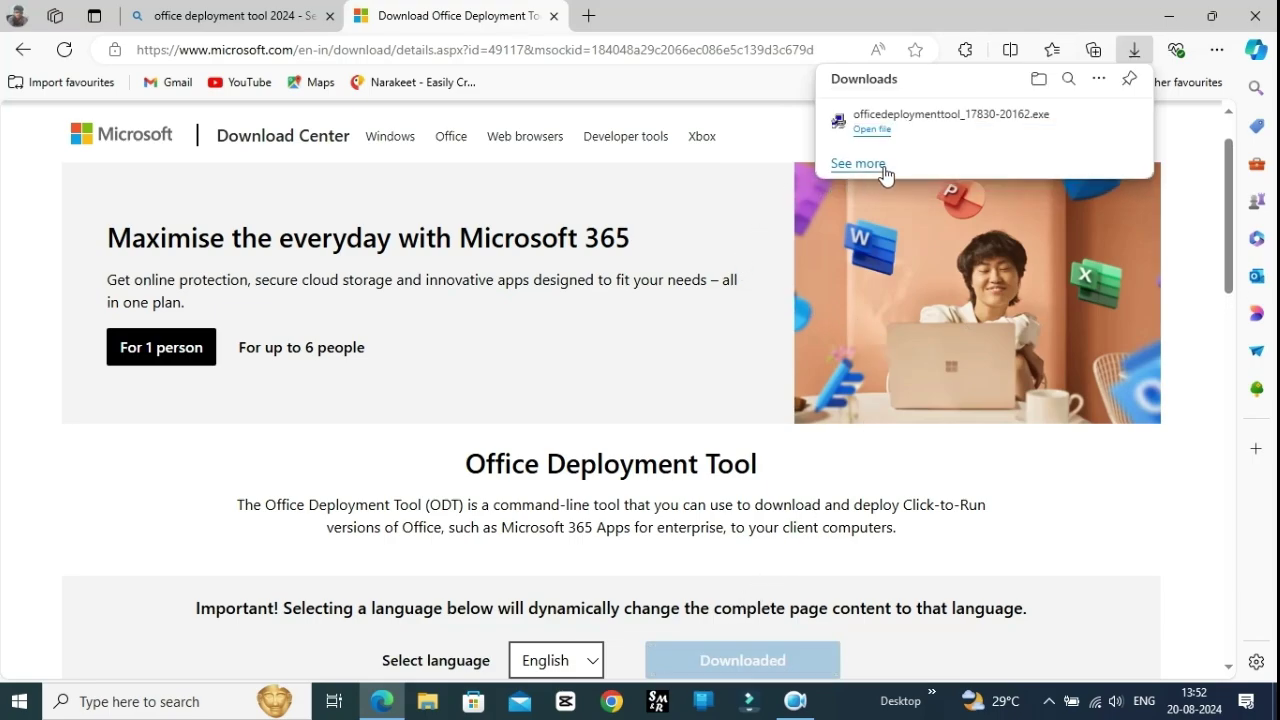
pyautogui.moveTo(1000, 128)
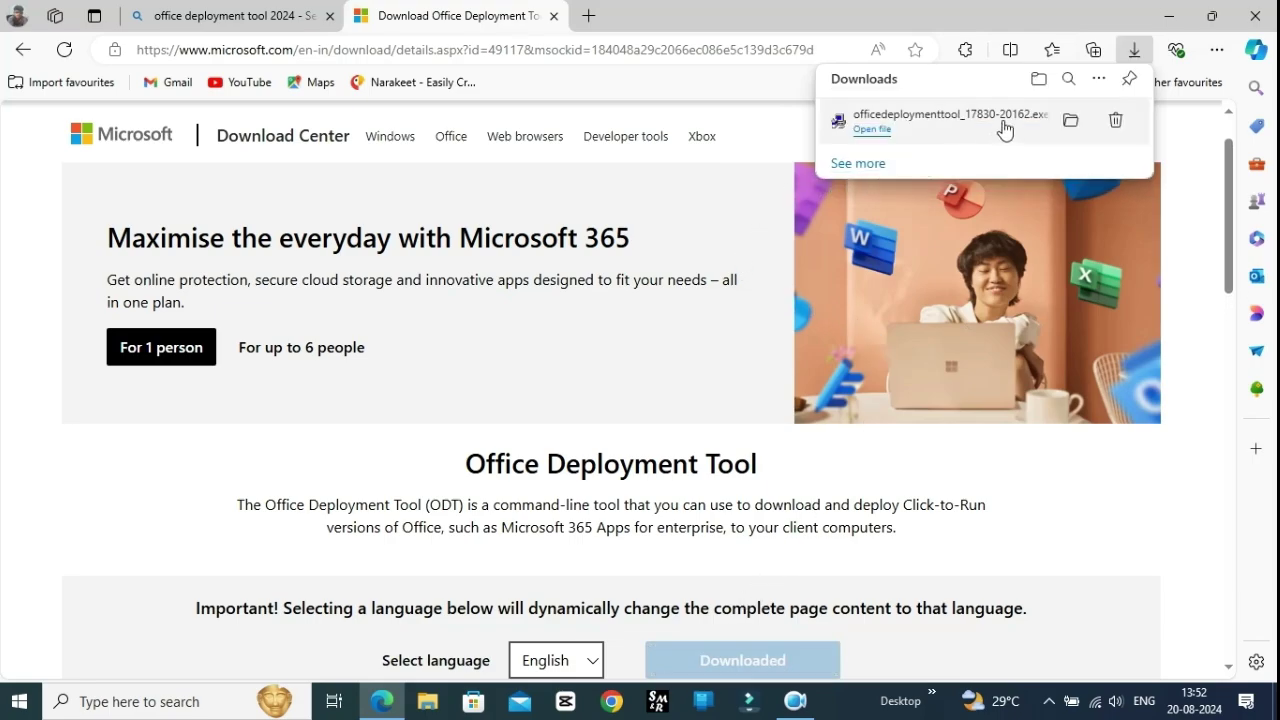
pyautogui.click(1071, 124)
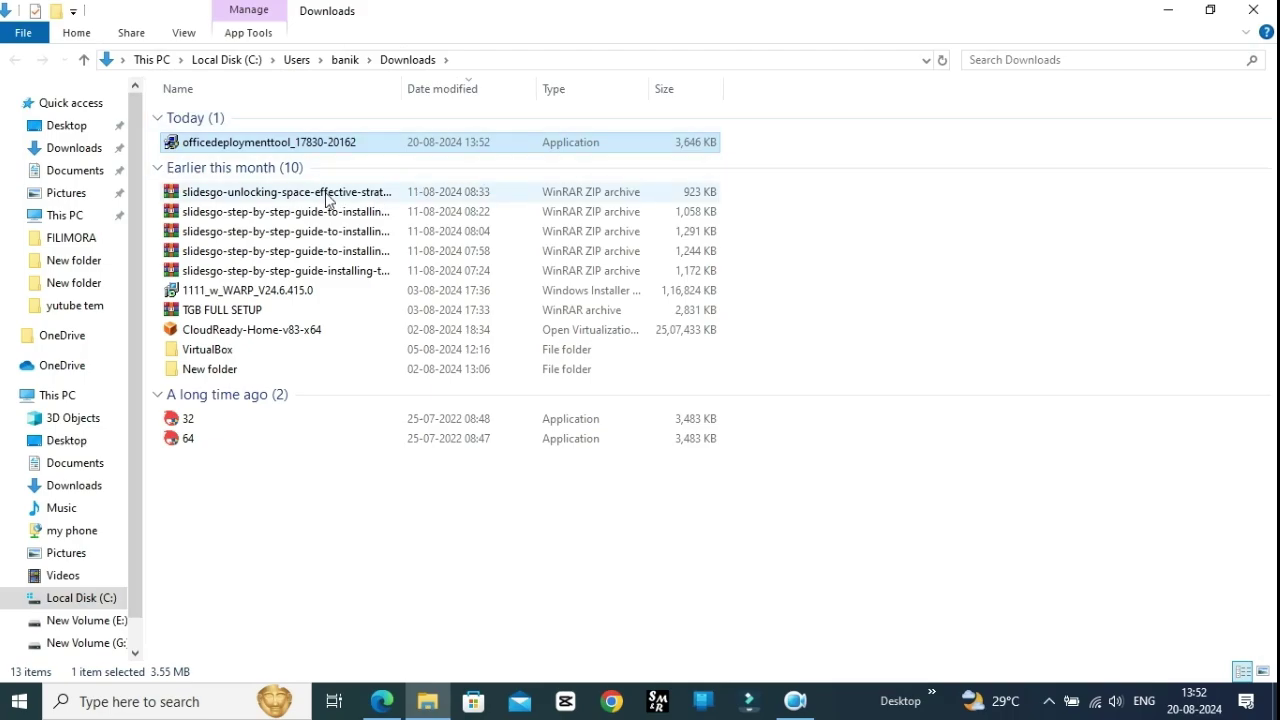
# - Cut the tool file and create a desktop folder with the default name New folder
pyautogui.rightClick(266, 145)
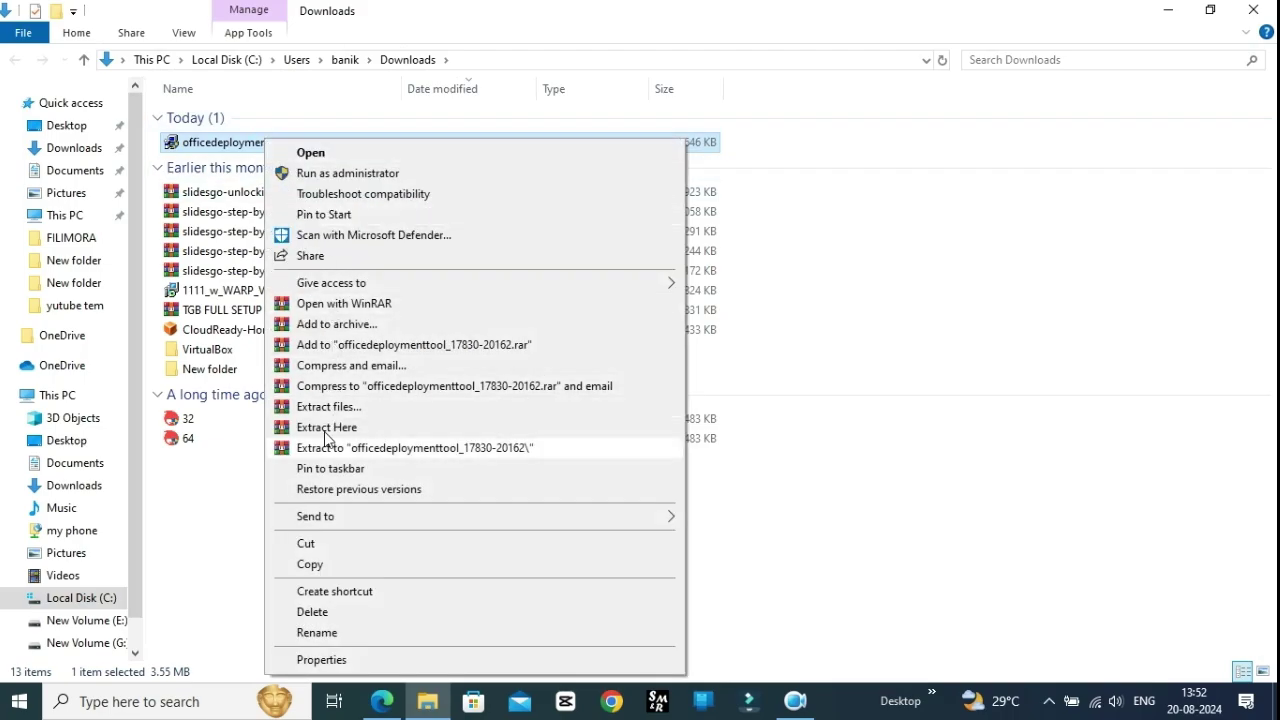
pyautogui.click(326, 543)
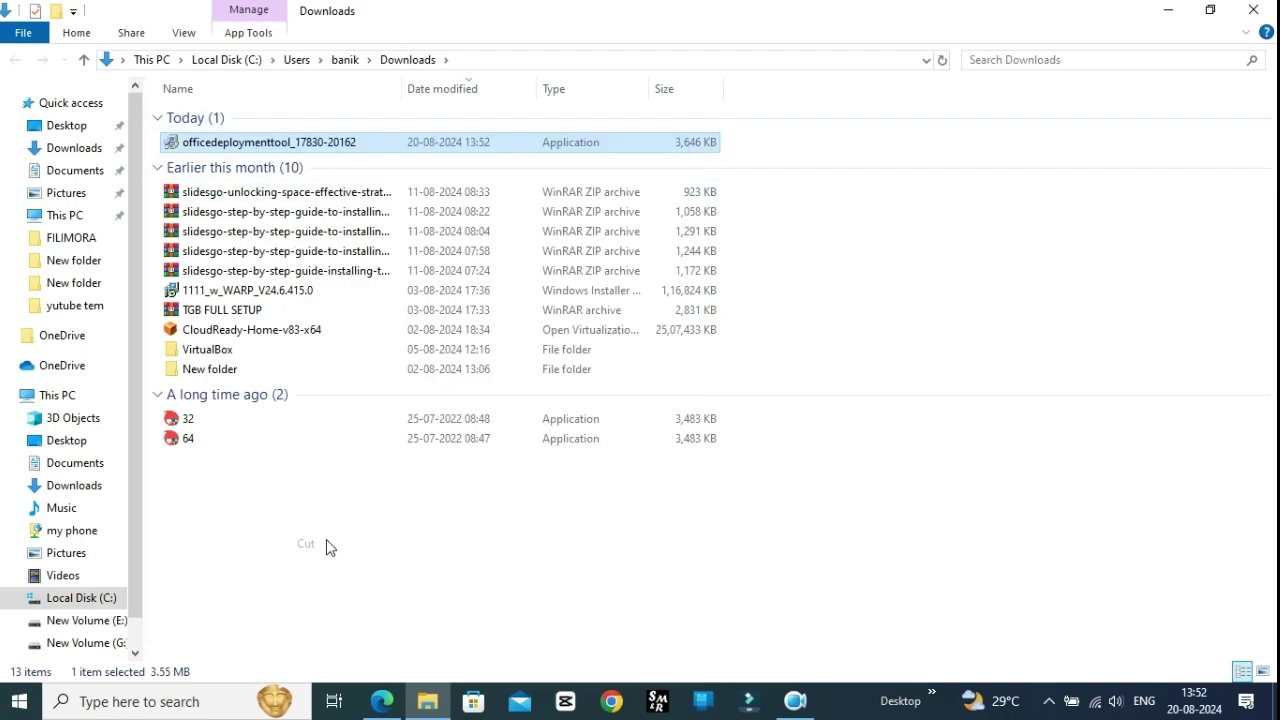
pyautogui.click(1176, 20)
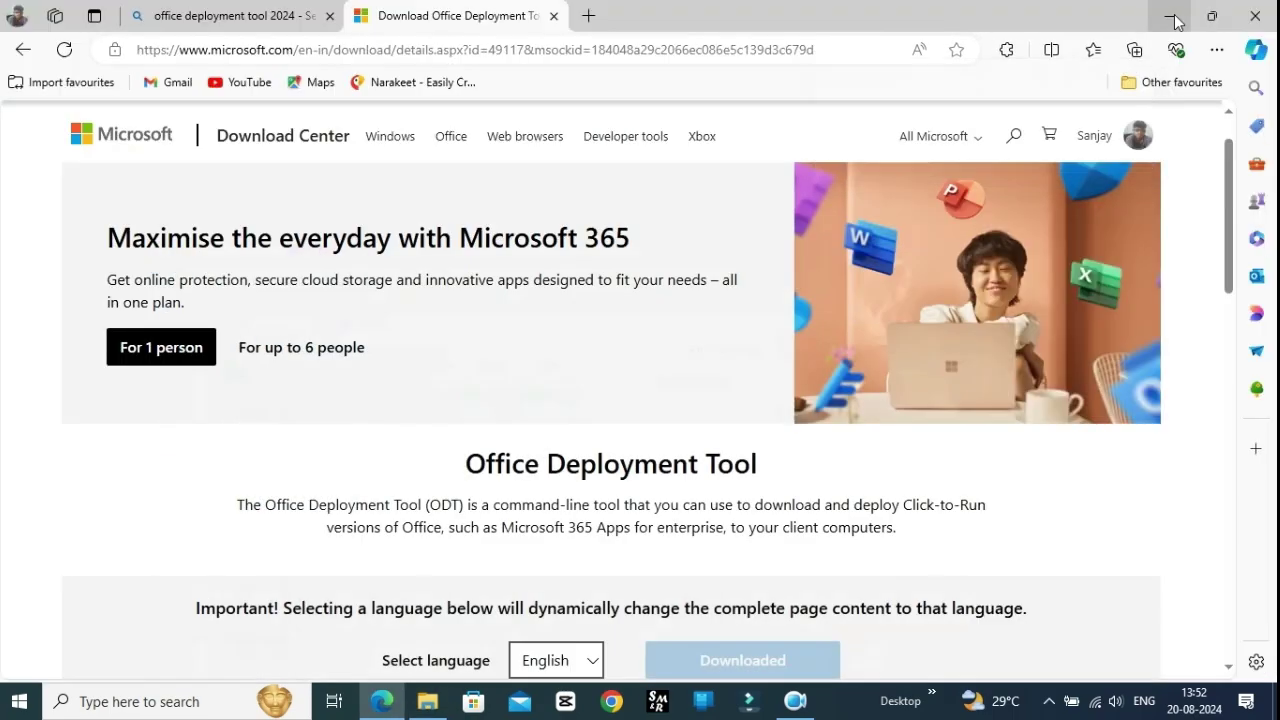
pyautogui.click(1170, 16)
pyautogui.rightClick(494, 177)
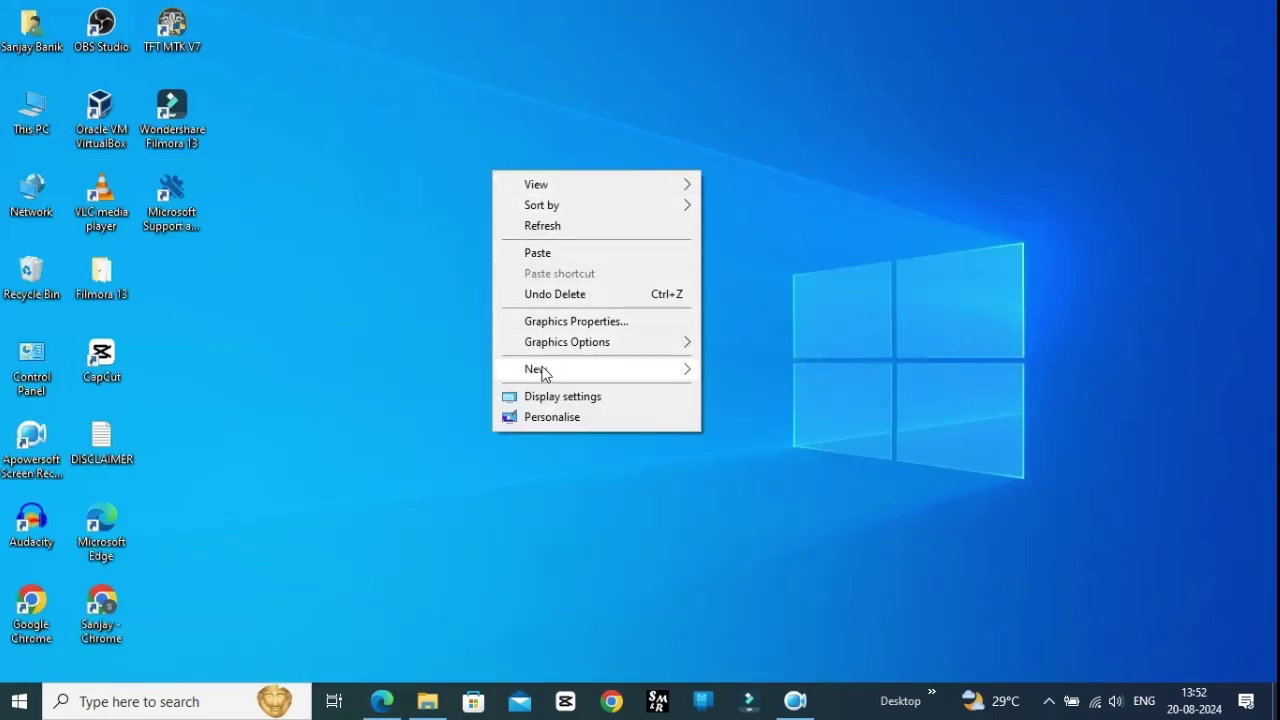
pyautogui.moveTo(543, 371)
pyautogui.click(745, 371)
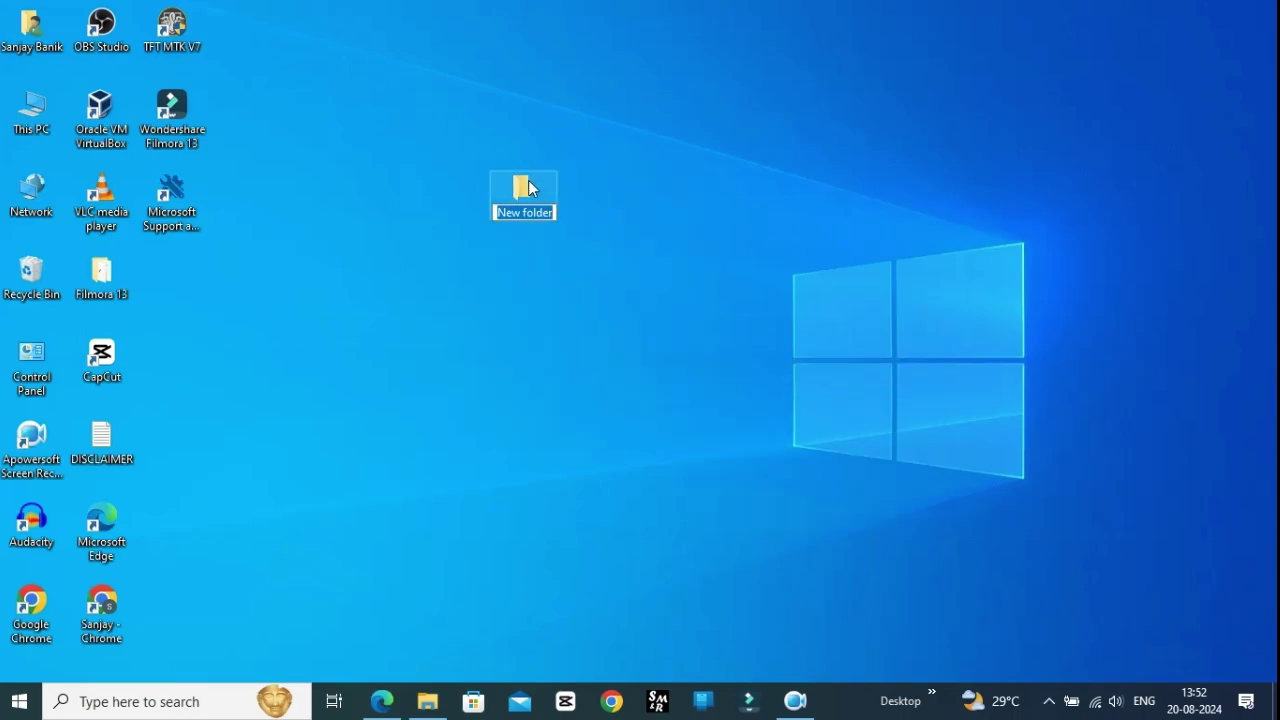
pyautogui.press('Return')
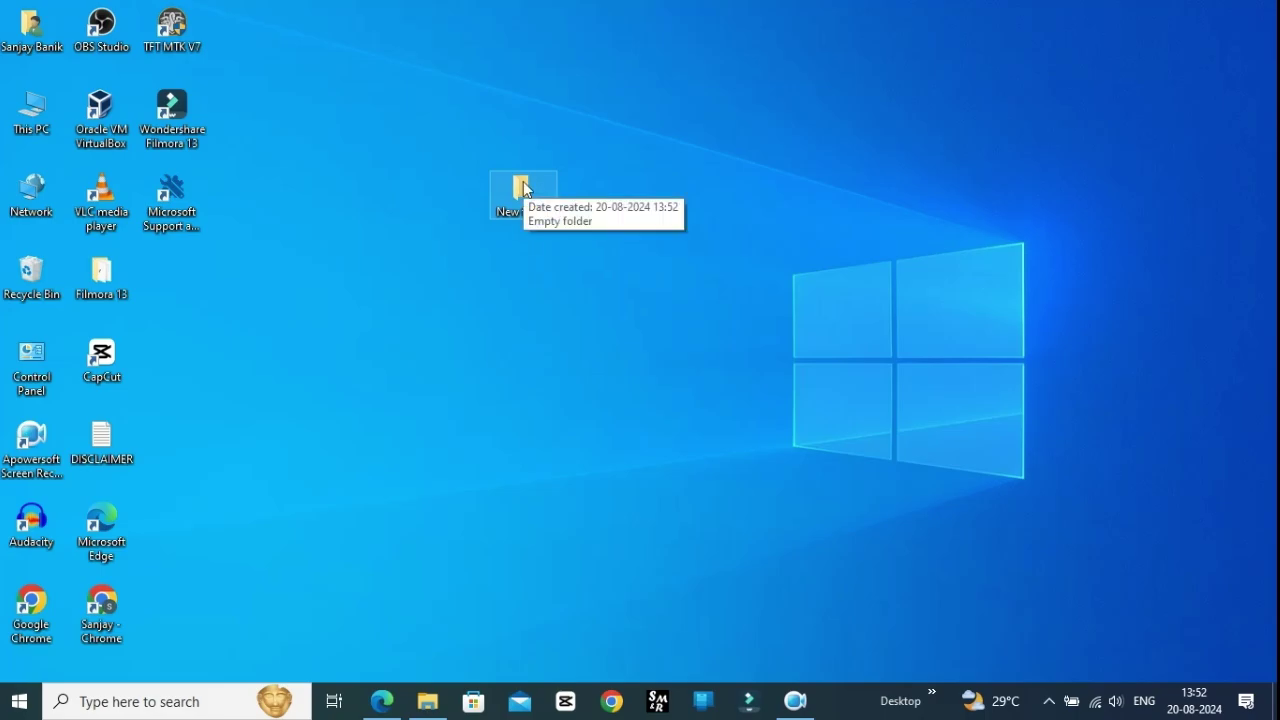
# - Paste the Office Deployment Tool installer into New folder and open it
pyautogui.rightClick(523, 181)
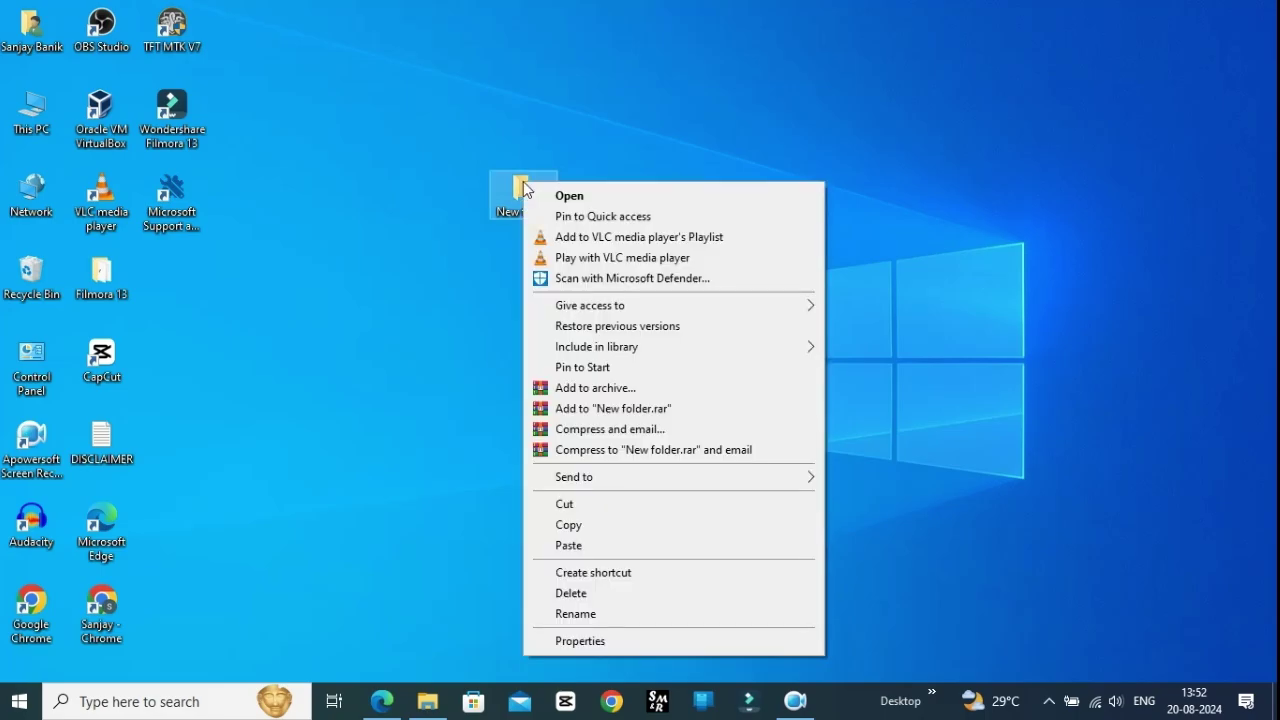
pyautogui.click(568, 540)
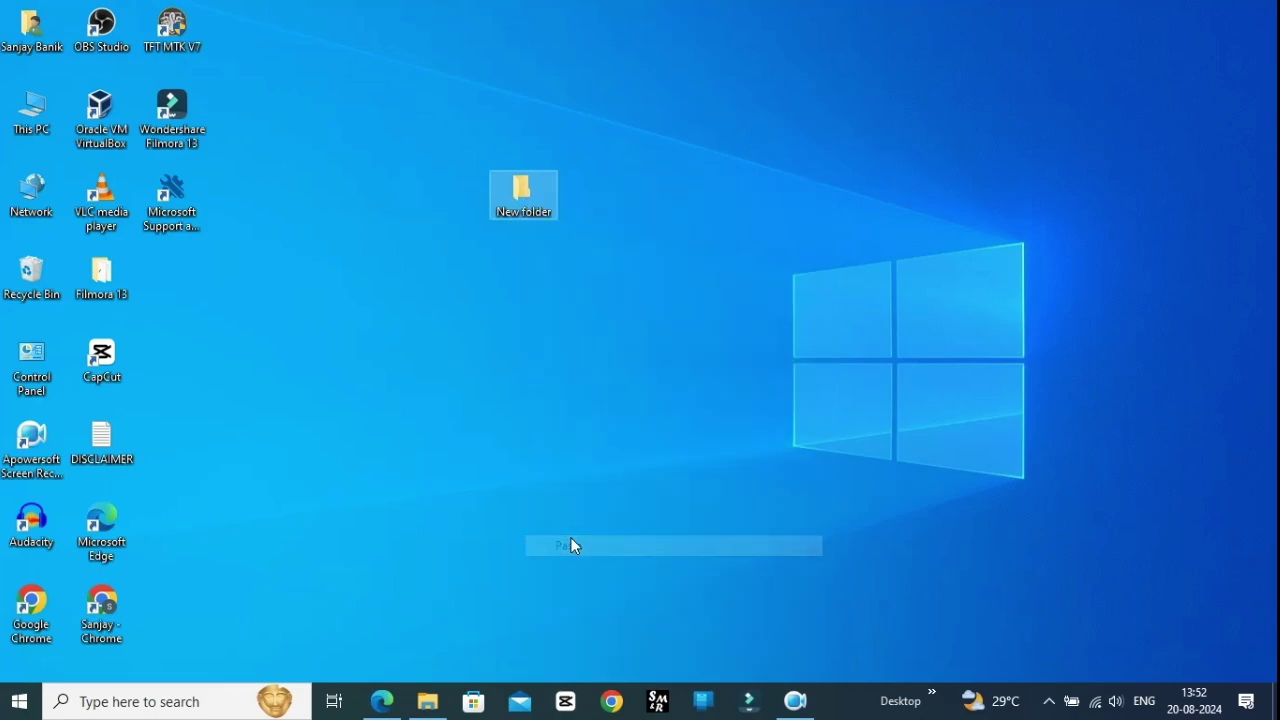
pyautogui.doubleClick(529, 212)
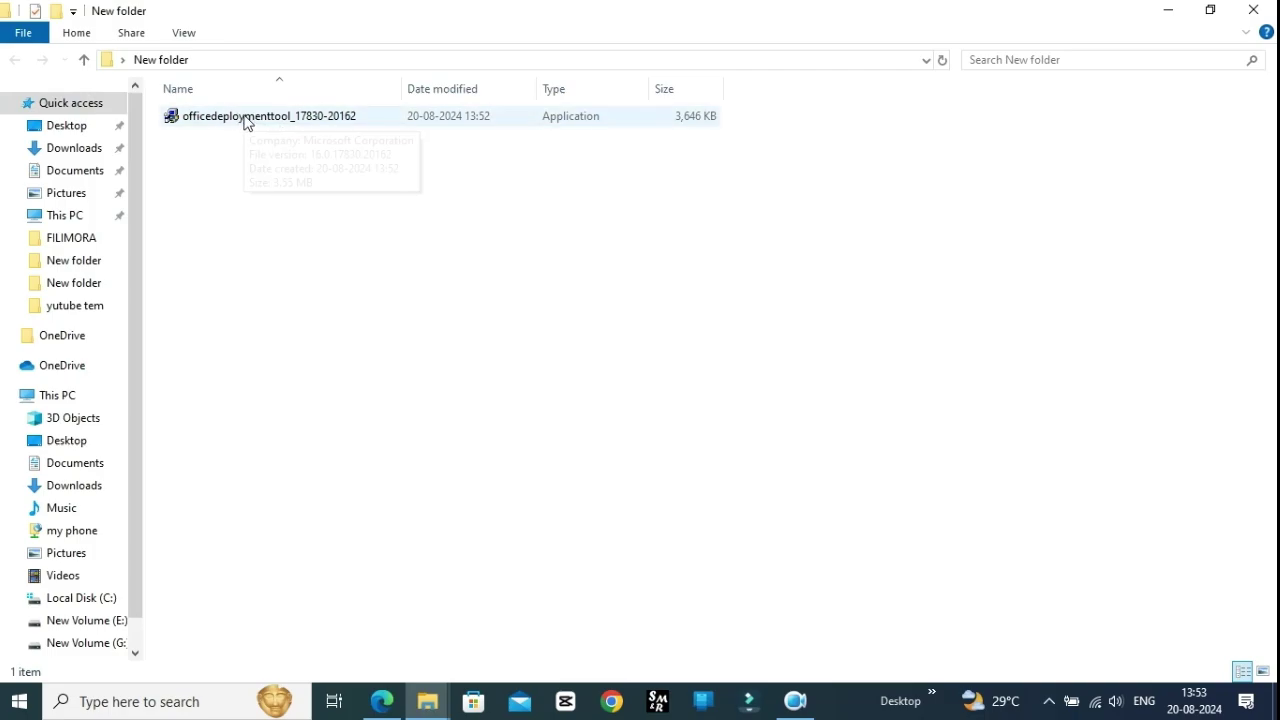
# - Run the Office Deployment Tool and accept the Microsoft Software License Terms
pyautogui.doubleClick(247, 121)
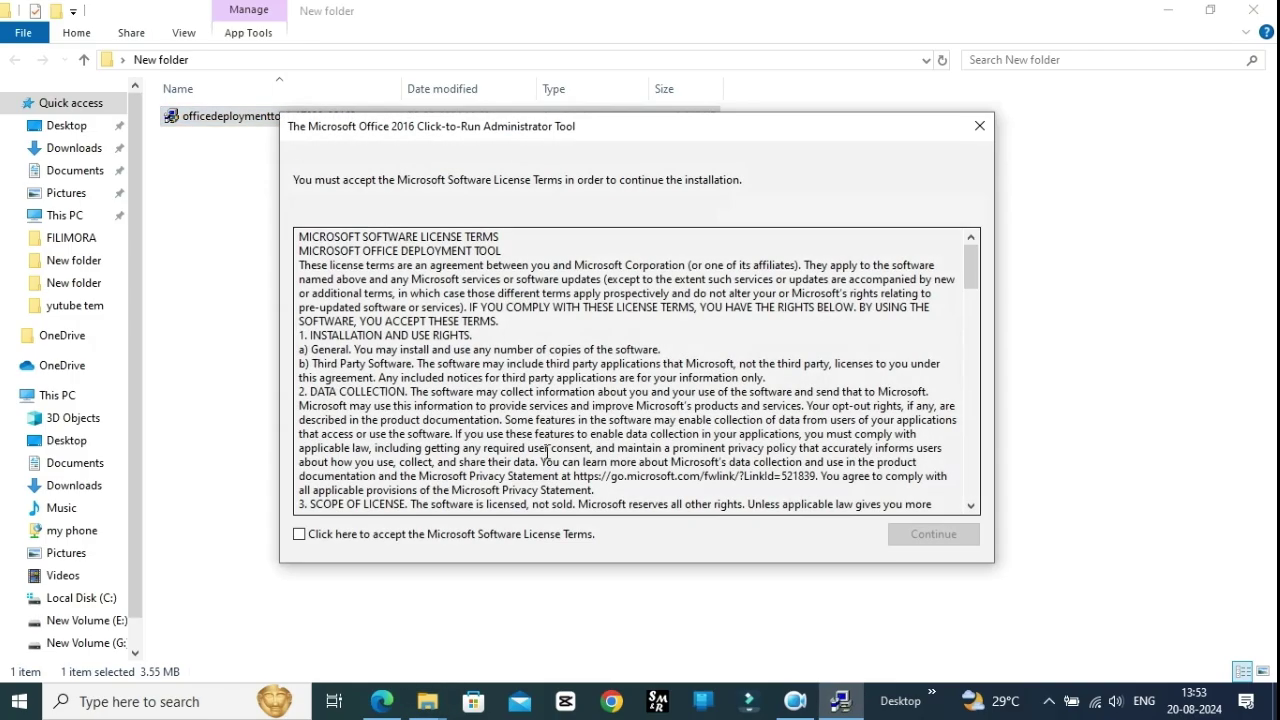
pyautogui.click(300, 535)
pyautogui.click(912, 534)
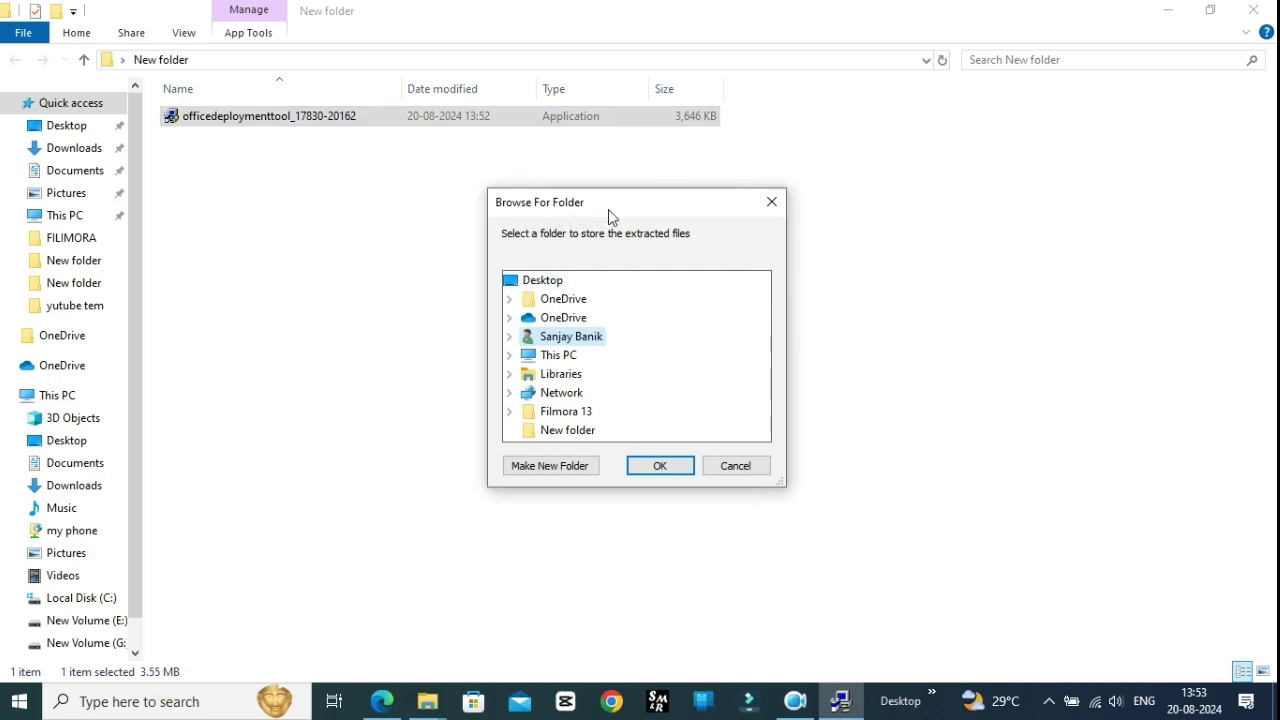
# - Extract the setup and configuration files into Desktop > New folder and confirm success
pyautogui.click(533, 285)
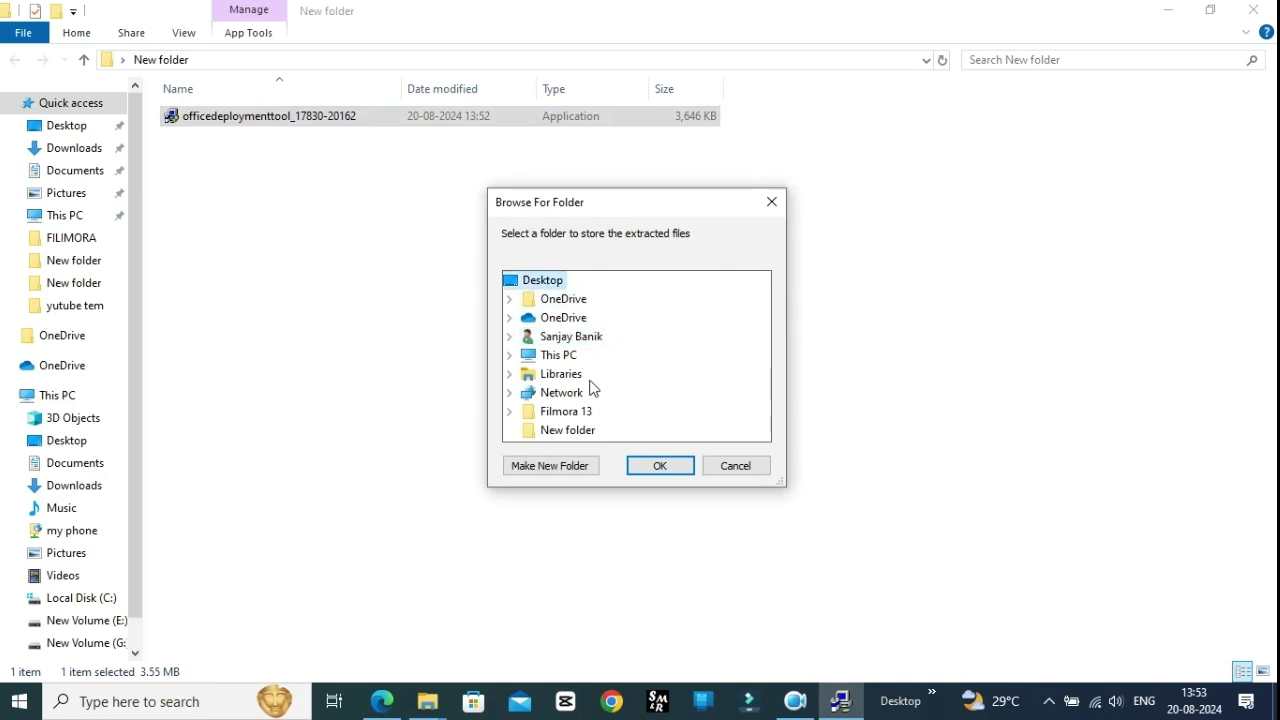
pyautogui.click(576, 431)
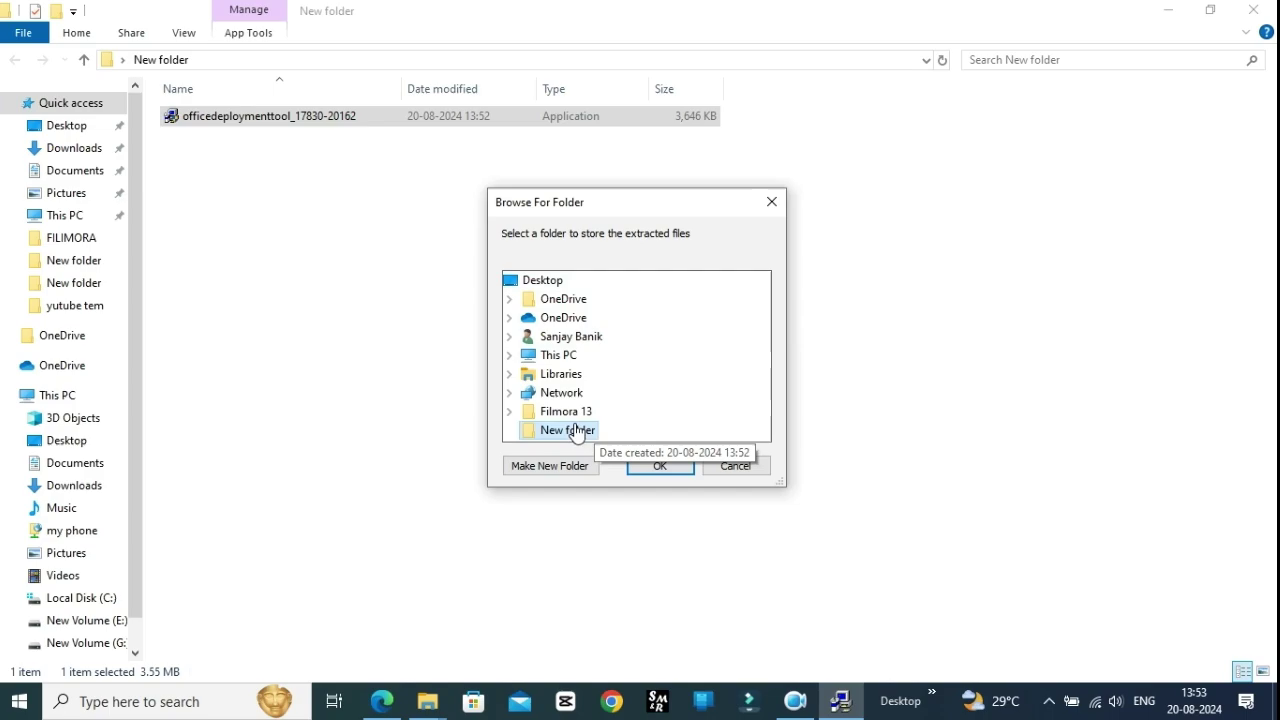
pyautogui.click(662, 466)
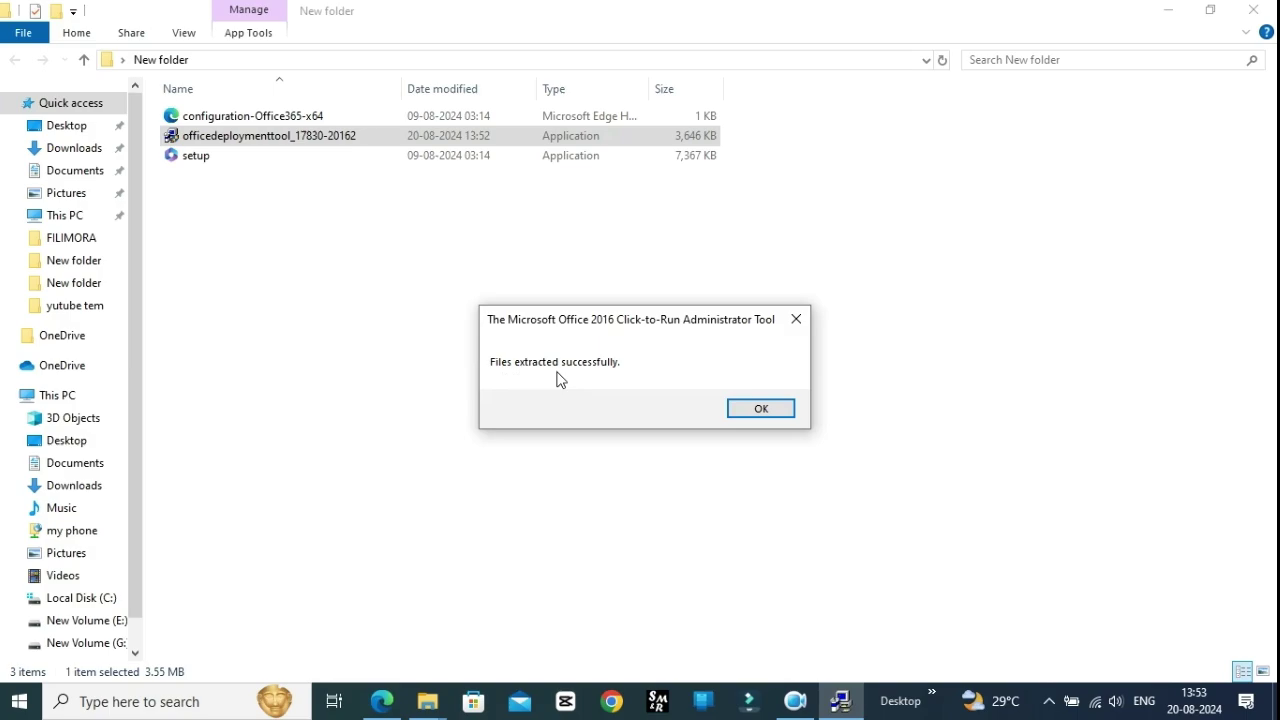
pyautogui.click(761, 409)
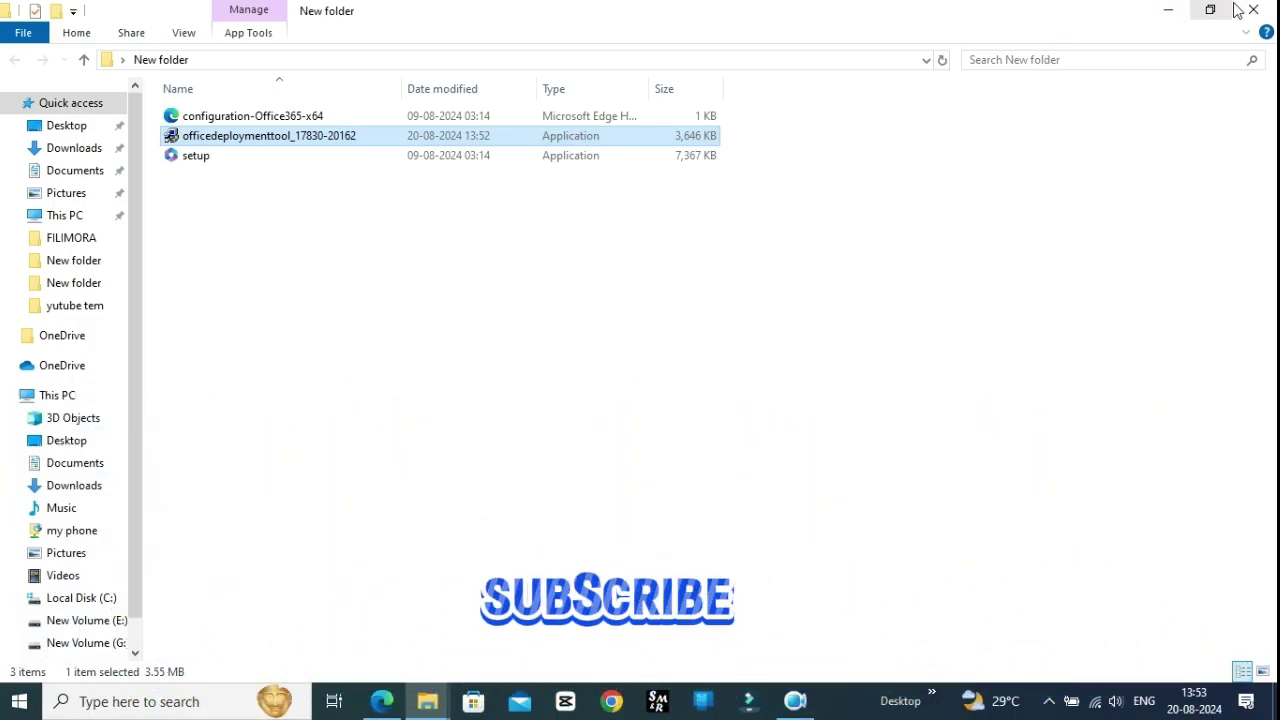
# - Close New folder, launch a blank Notepad document from Windows search, and minimize it
pyautogui.click(1256, 10)
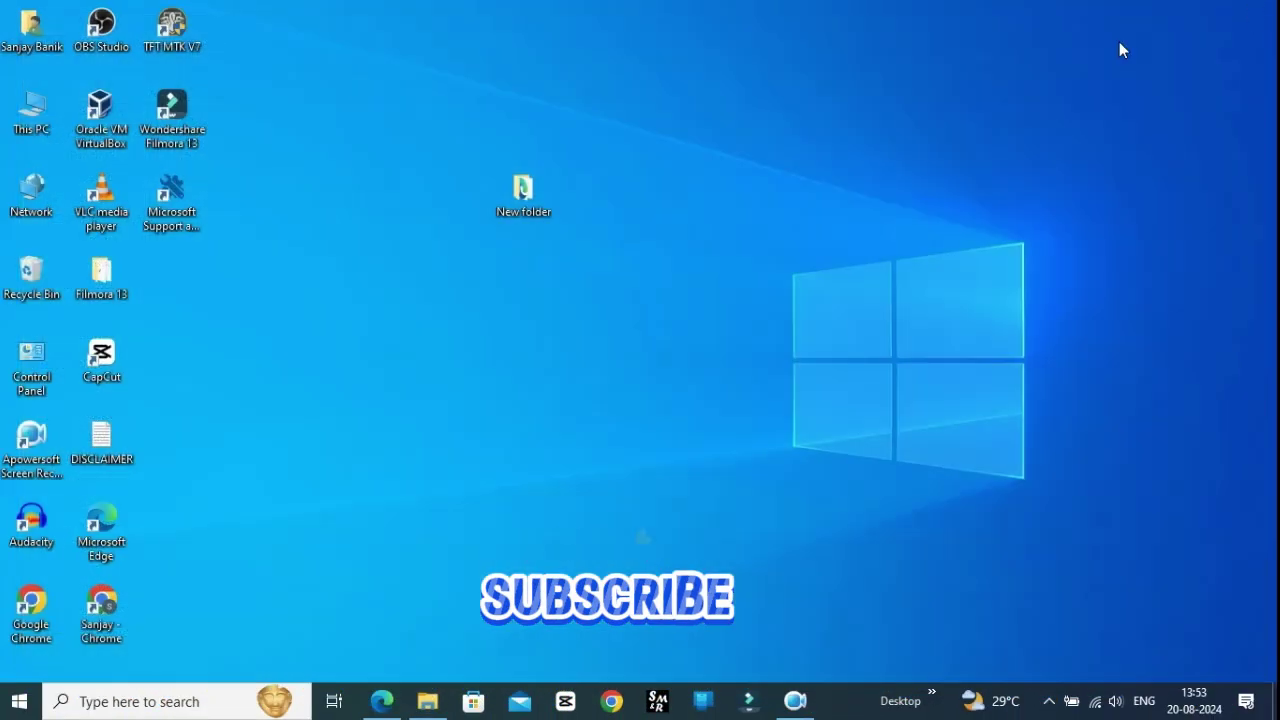
pyautogui.click(123, 701)
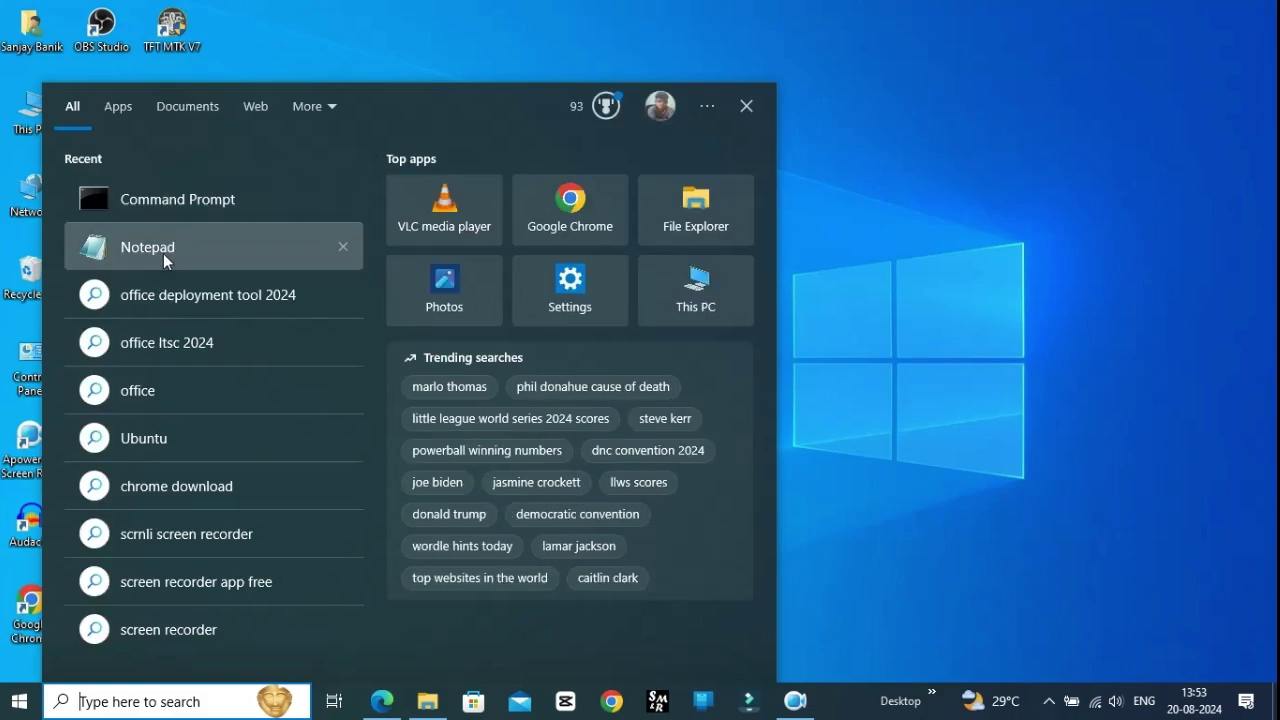
pyautogui.click(163, 251)
pyautogui.click(748, 111)
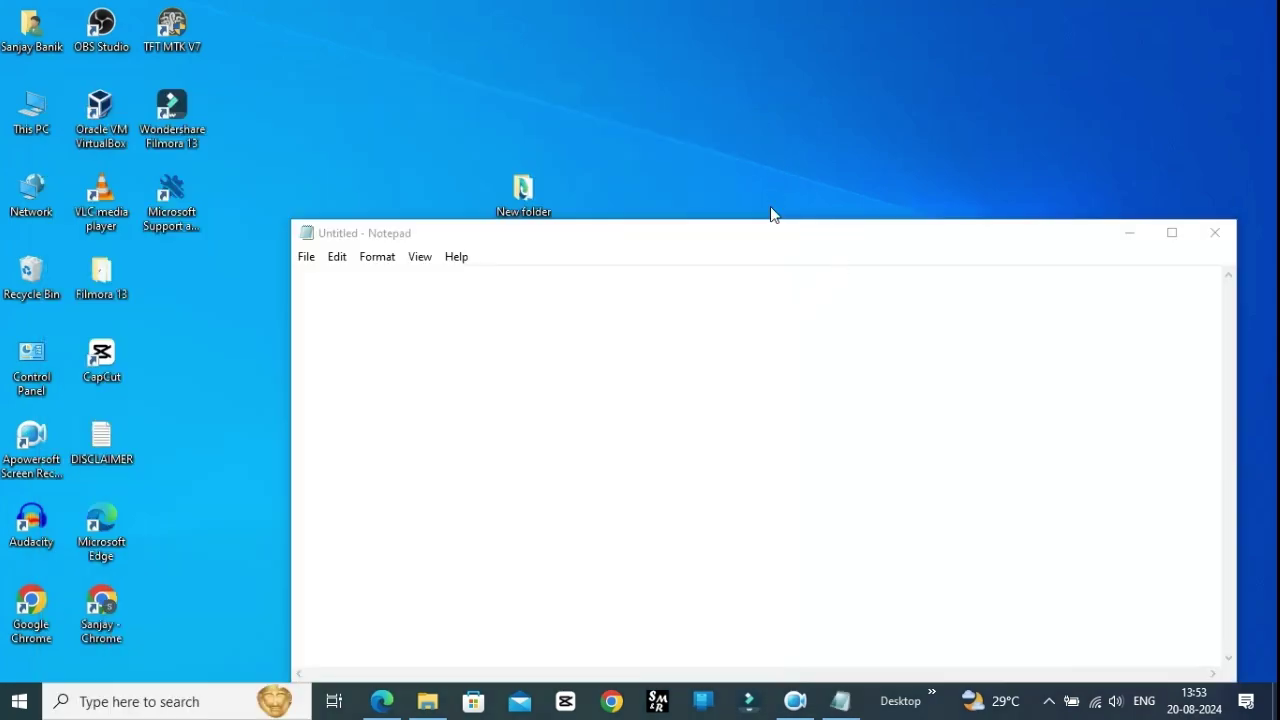
pyautogui.moveTo(751, 234); pyautogui.dragTo(743, 169)
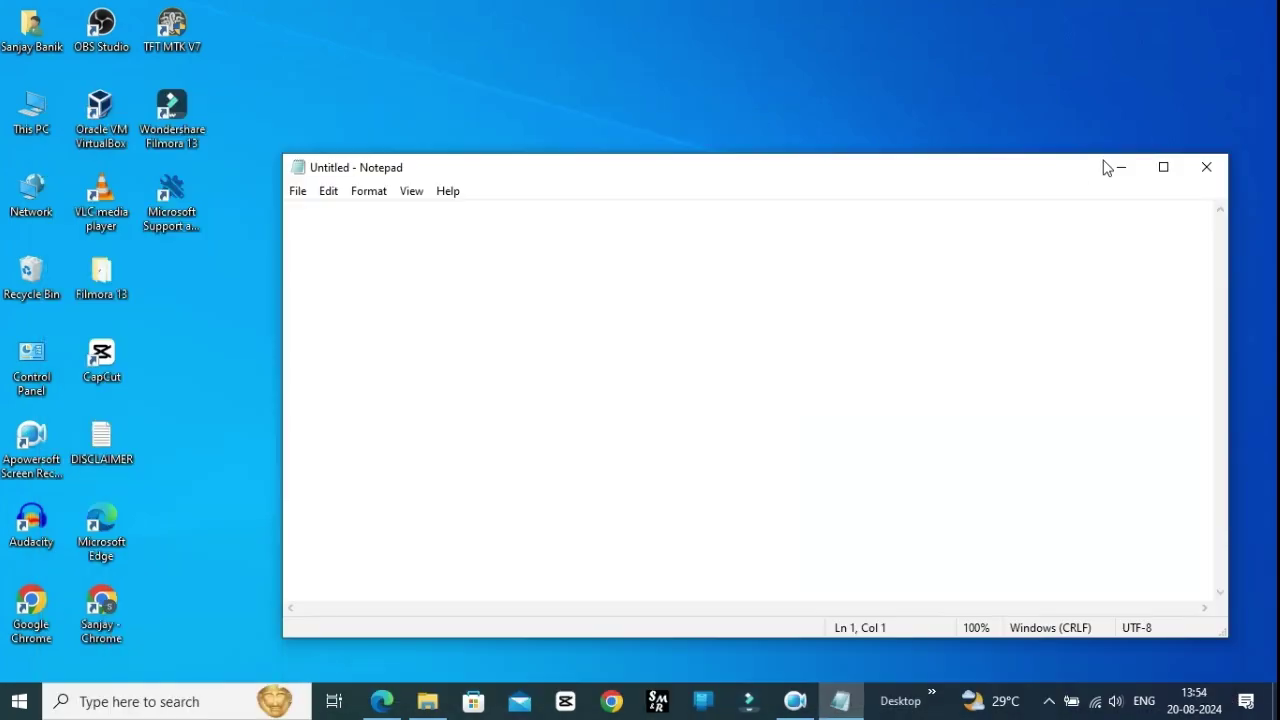
pyautogui.click(1123, 171)
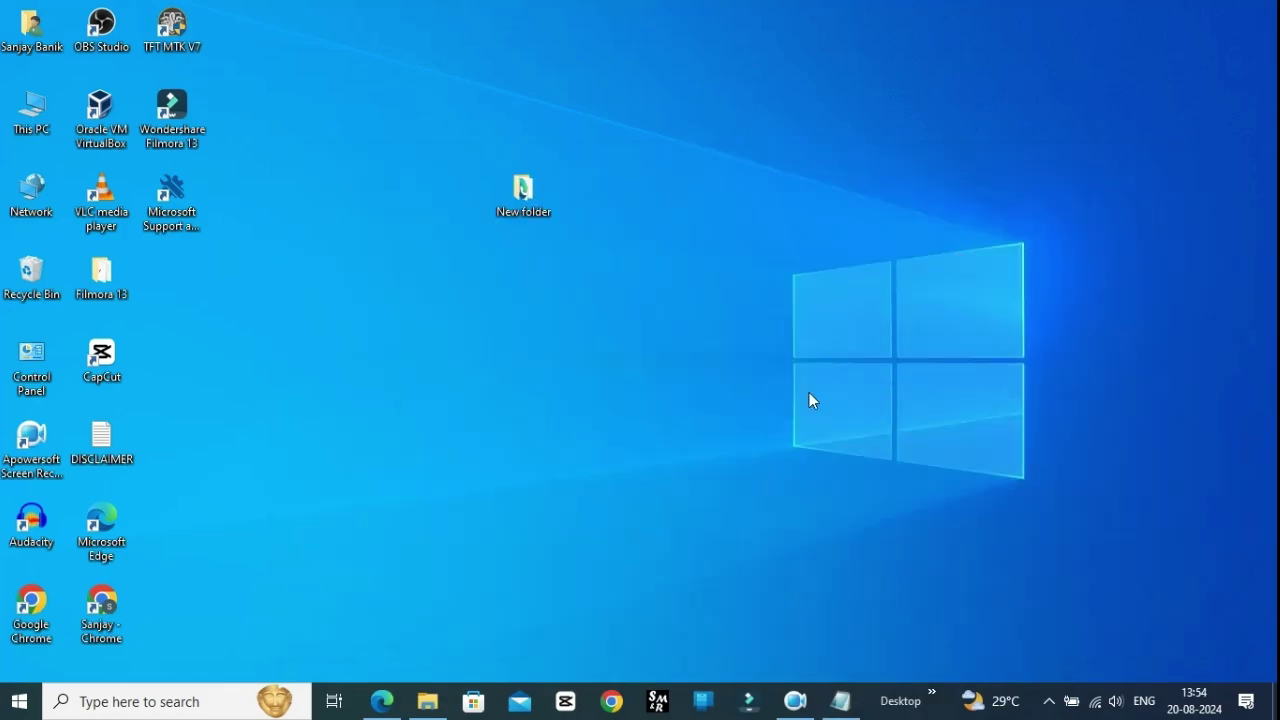
# - In a new Edge tab, search for 'office ltsc 2024'
pyautogui.click(387, 710)
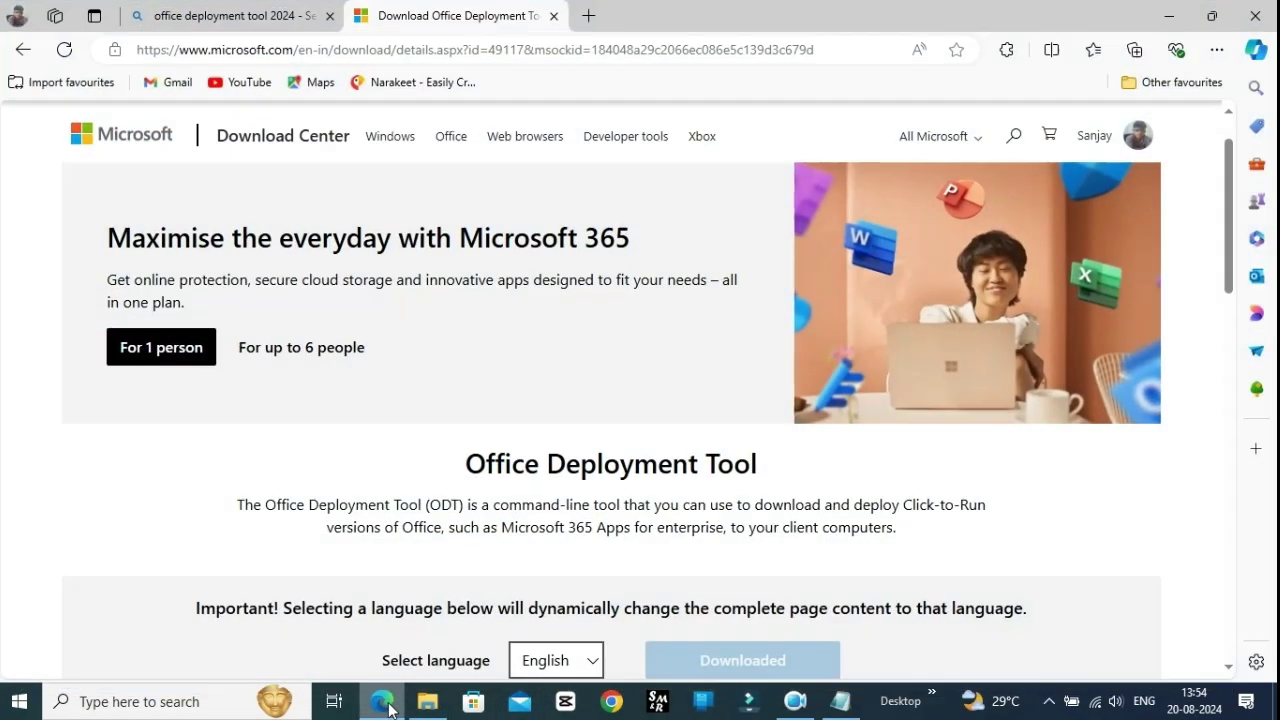
pyautogui.click(588, 16)
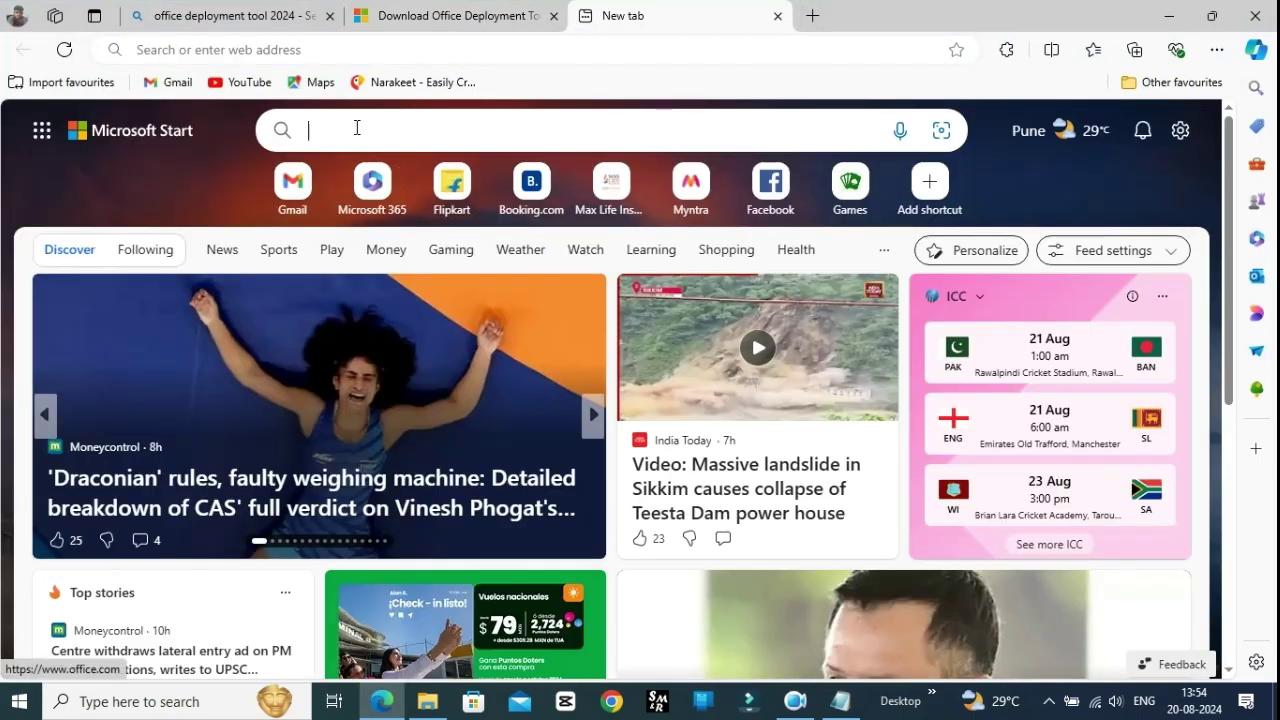
pyautogui.click(356, 128)
pyautogui.write('off')
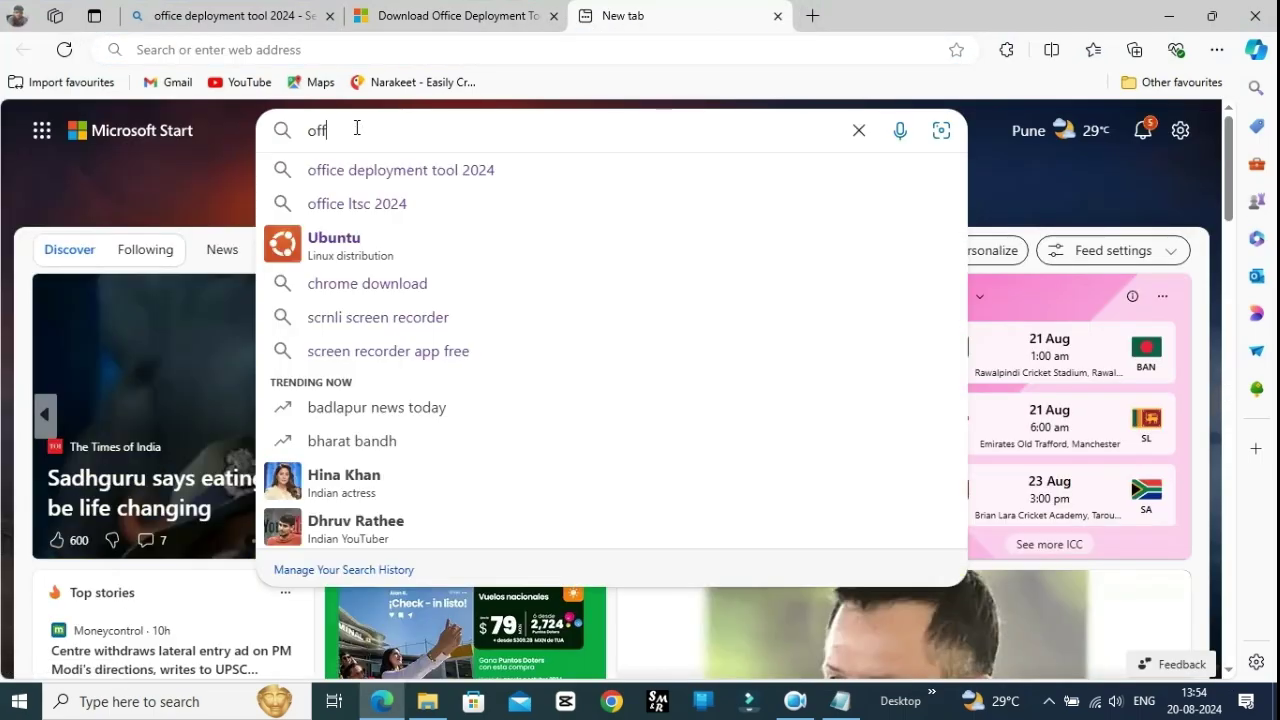
pyautogui.write('ice')
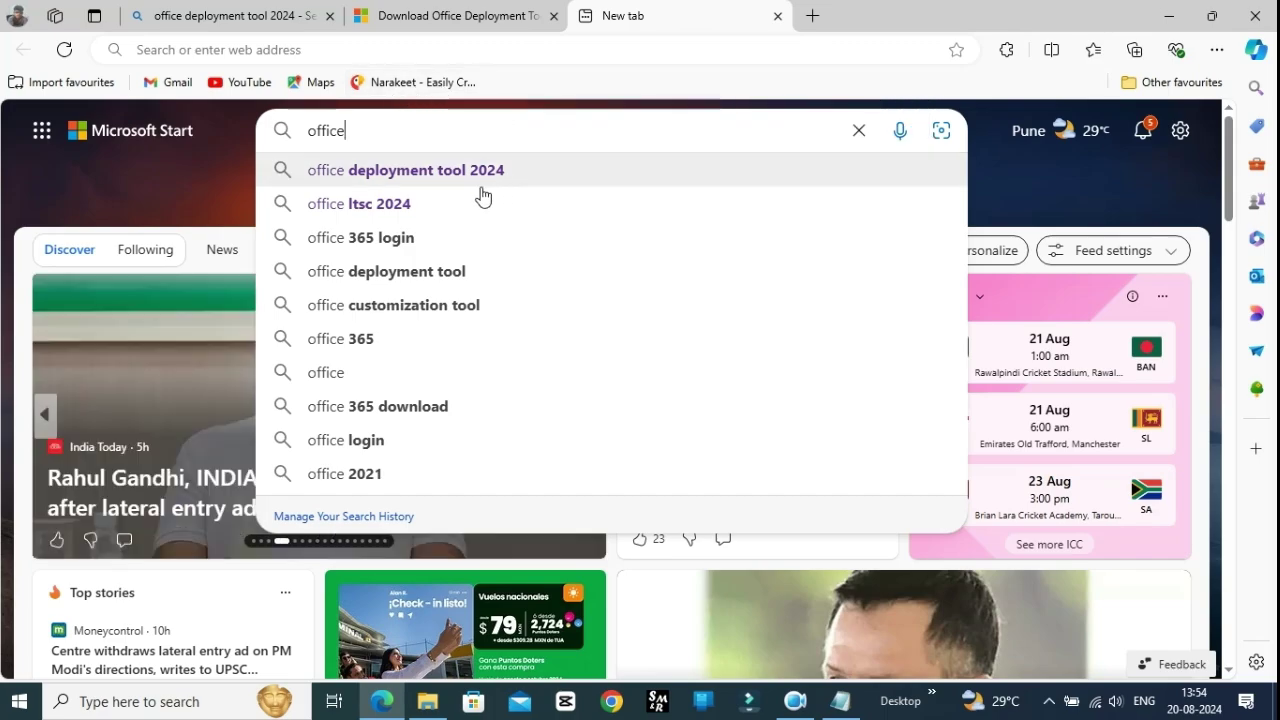
pyautogui.click(482, 200)
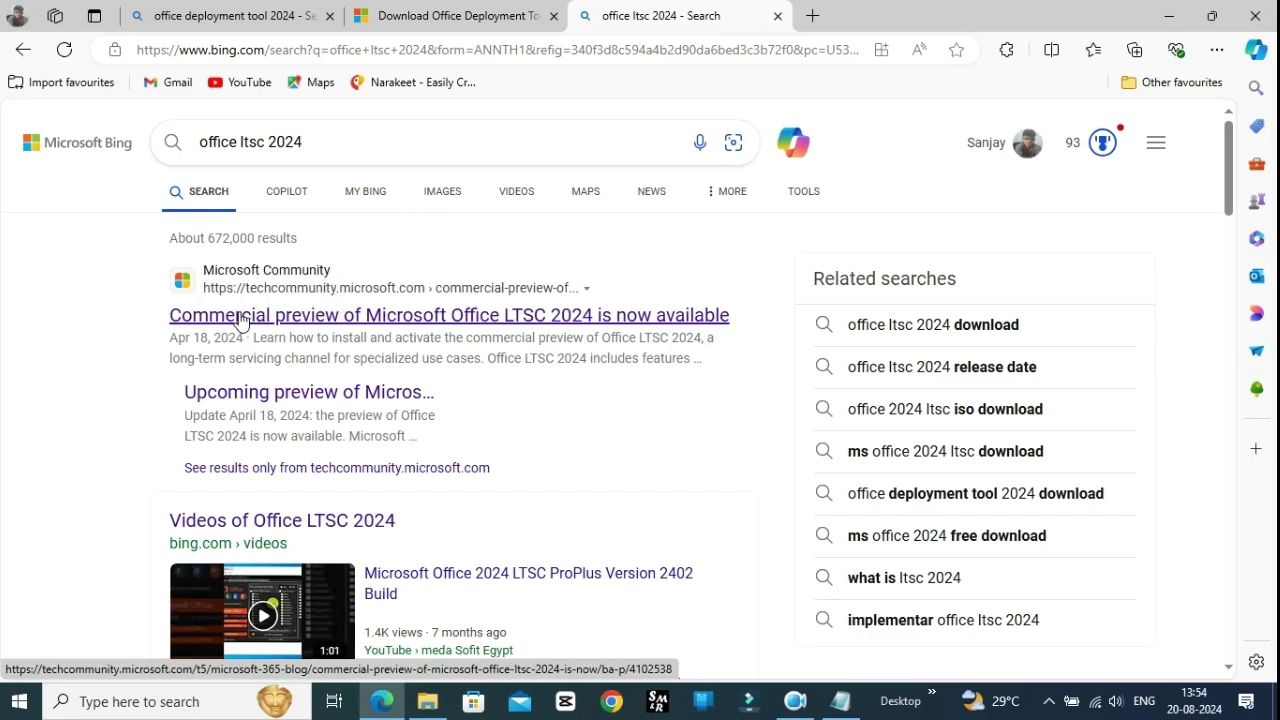
# - Open the LTSC 2024 commercial preview article and follow its link to the LTSC preview overview
pyautogui.click(444, 325)
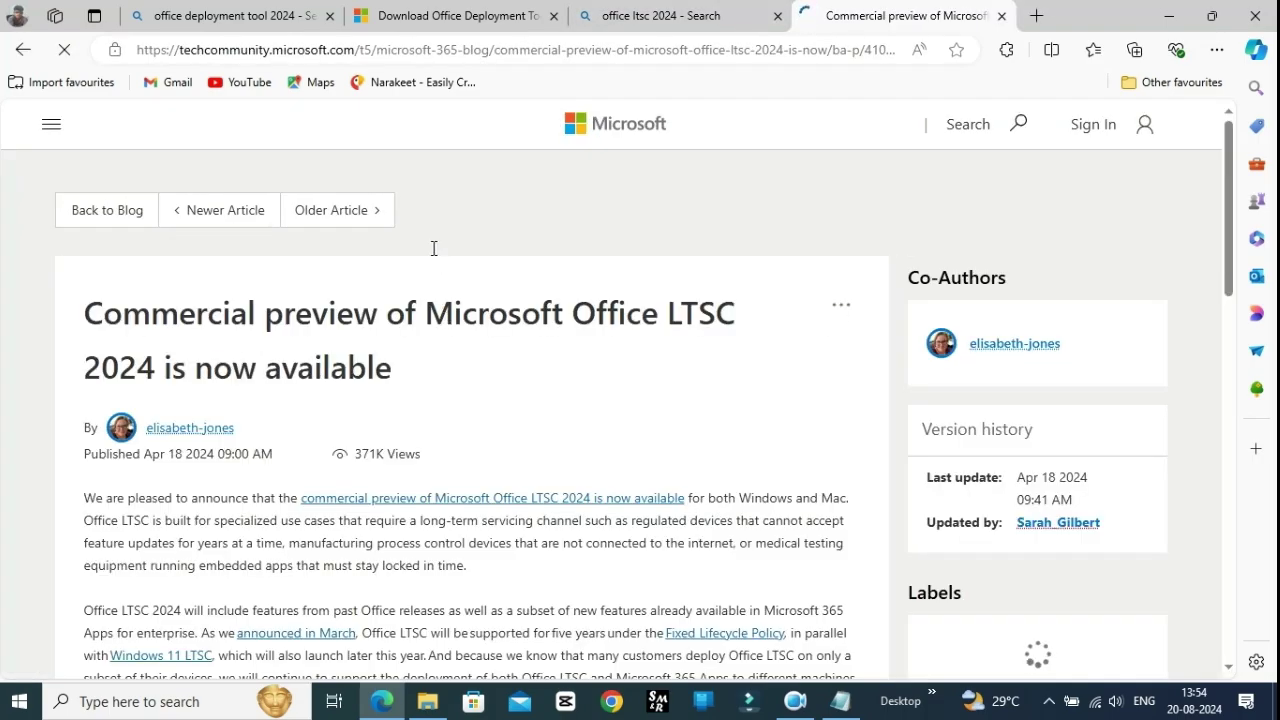
pyautogui.scroll(-2, 417, 257)
pyautogui.scroll(2, 366, 249)
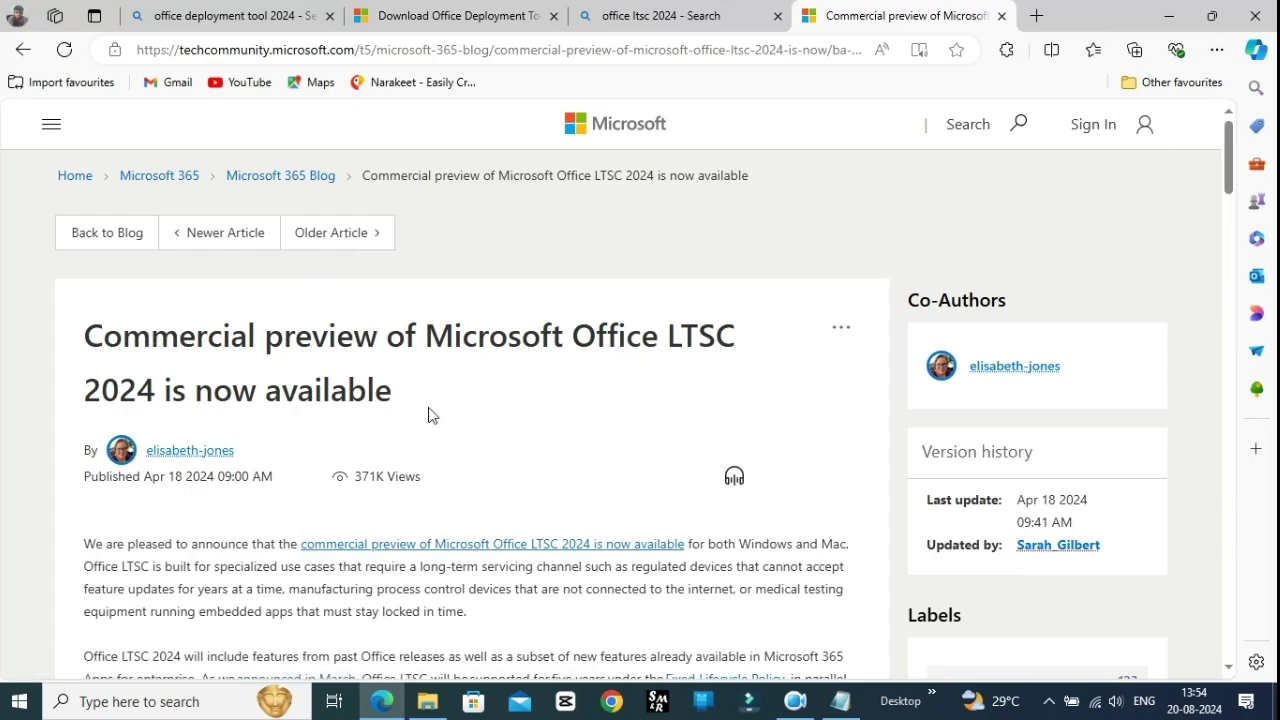
pyautogui.click(410, 550)
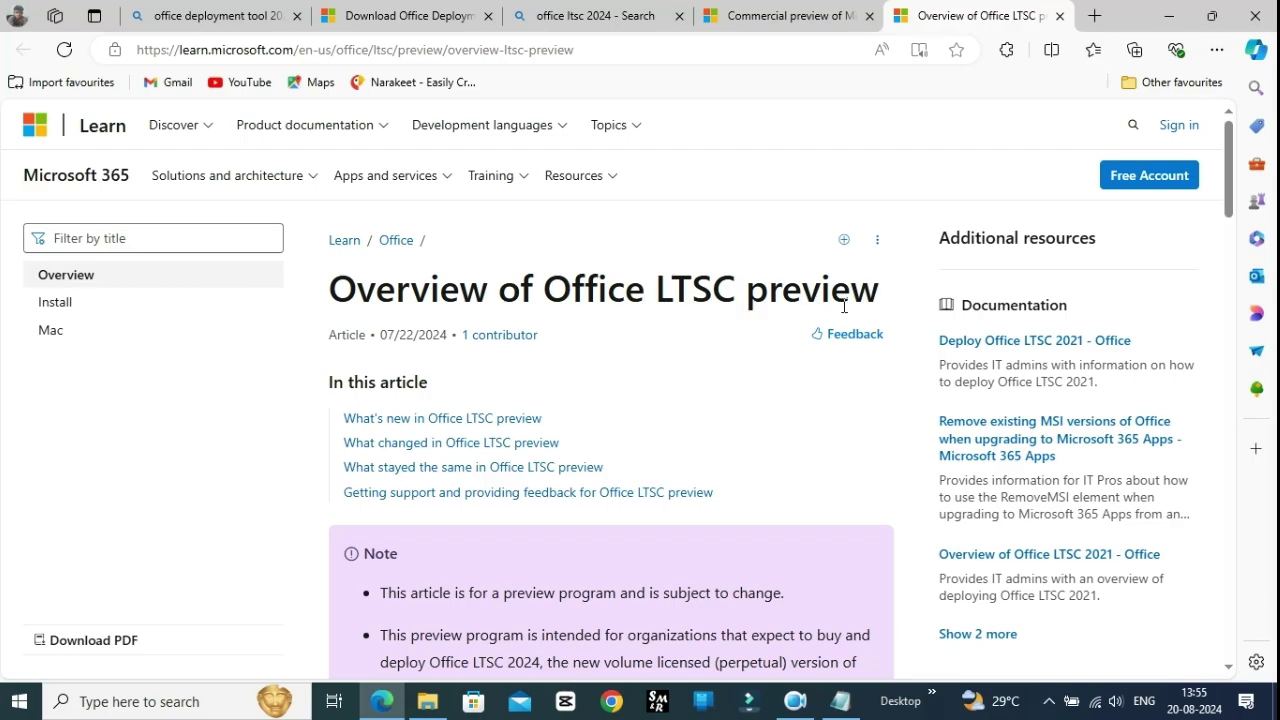
# - Go to the Install Office LTSC preview page's ODT section, scroll to the example configuration.xml, then show the desktop
pyautogui.click(56, 306)
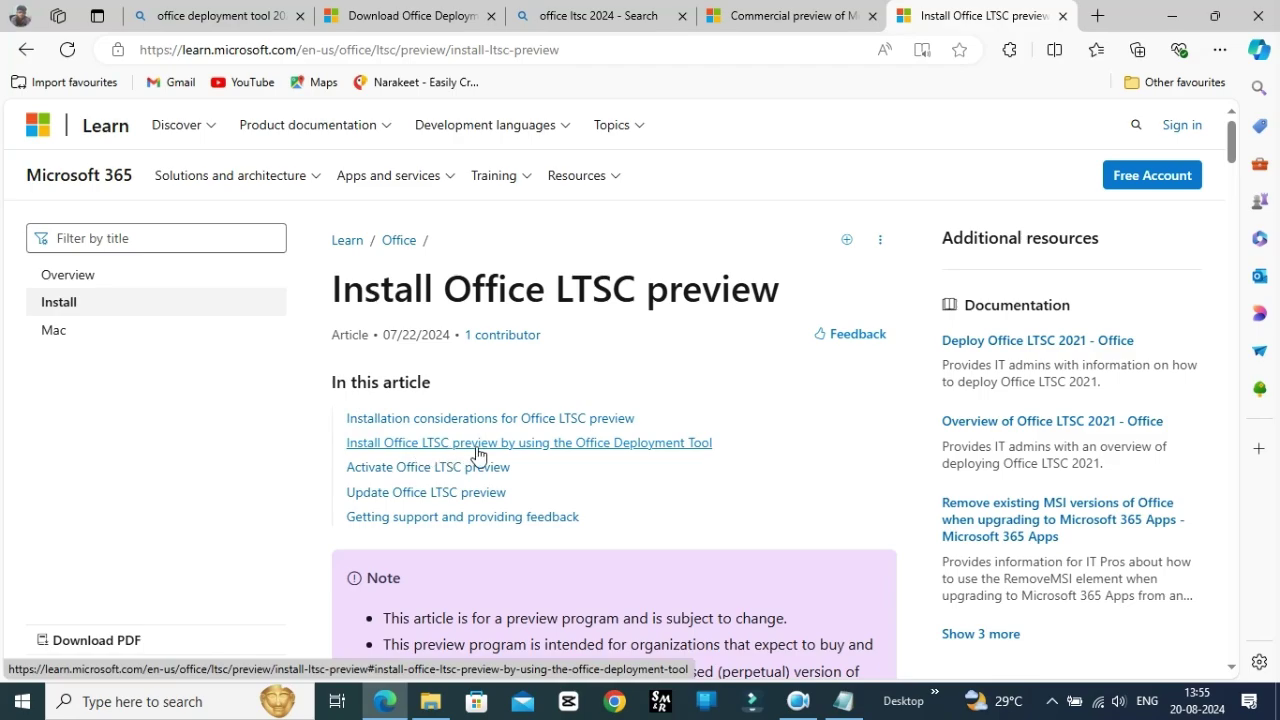
pyautogui.click(580, 450)
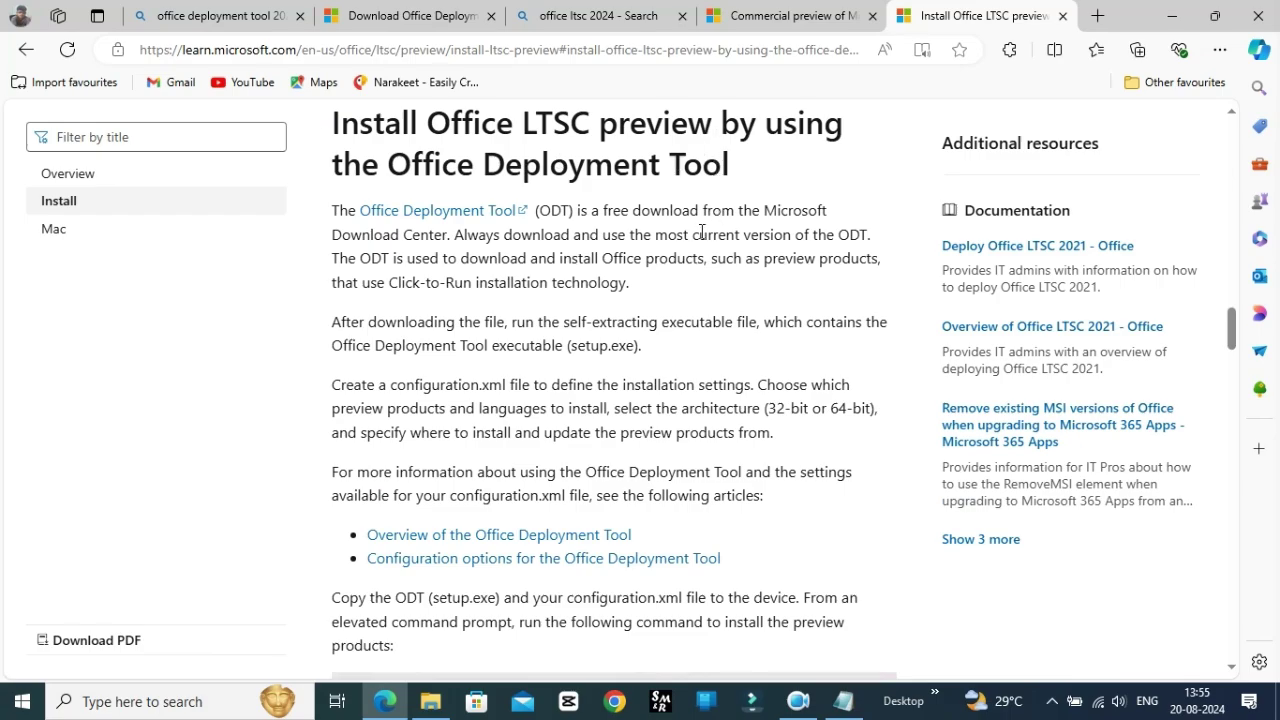
pyautogui.scroll(-2, 495, 378)
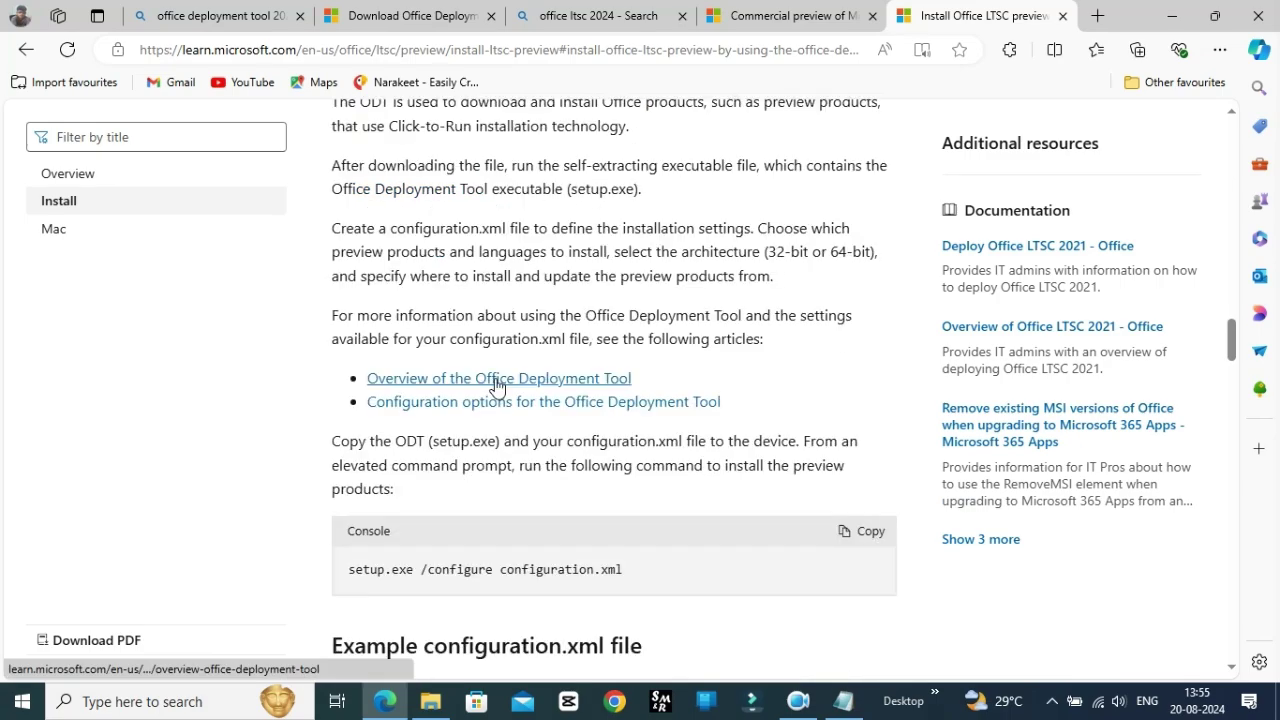
pyautogui.scroll(-2, 495, 378)
pyautogui.scroll(-1, 495, 378)
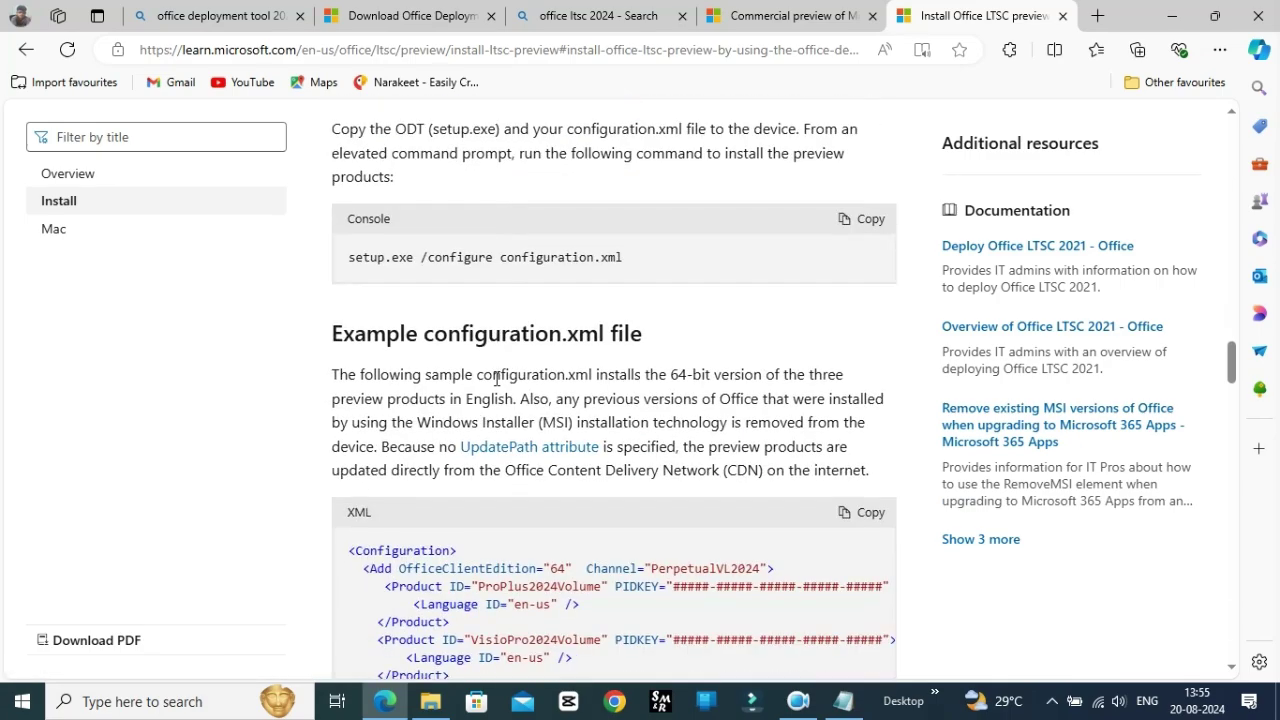
pyautogui.scroll(-2, 495, 378)
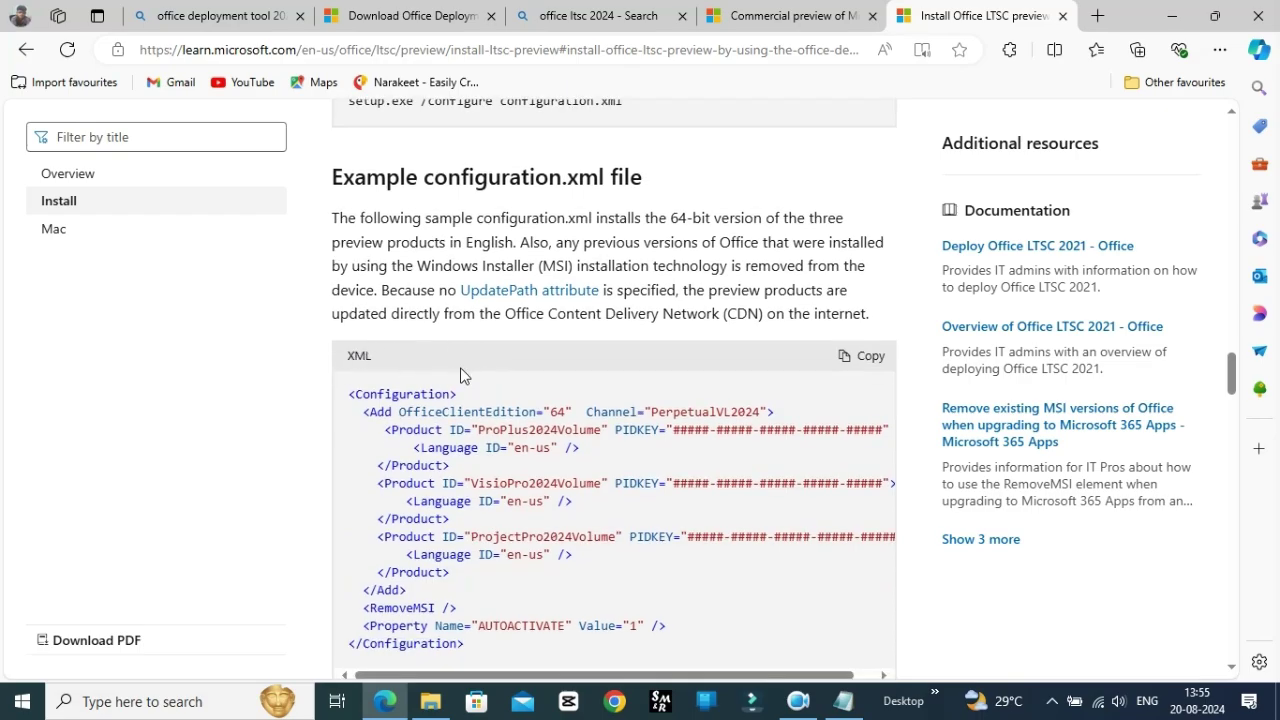
pyautogui.scroll(-2, 624, 375)
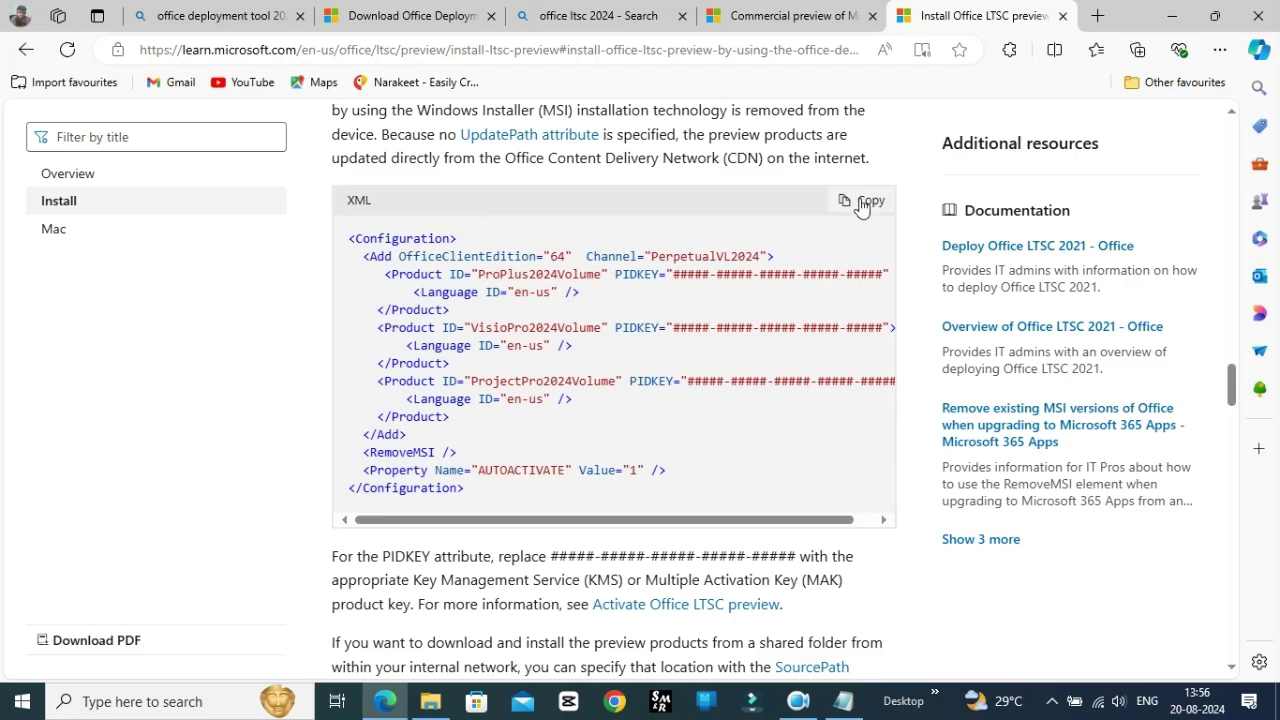
pyautogui.press('super+d')
# - Restore the blank Notepad document and paste in the example configuration XML
pyautogui.click(844, 700)
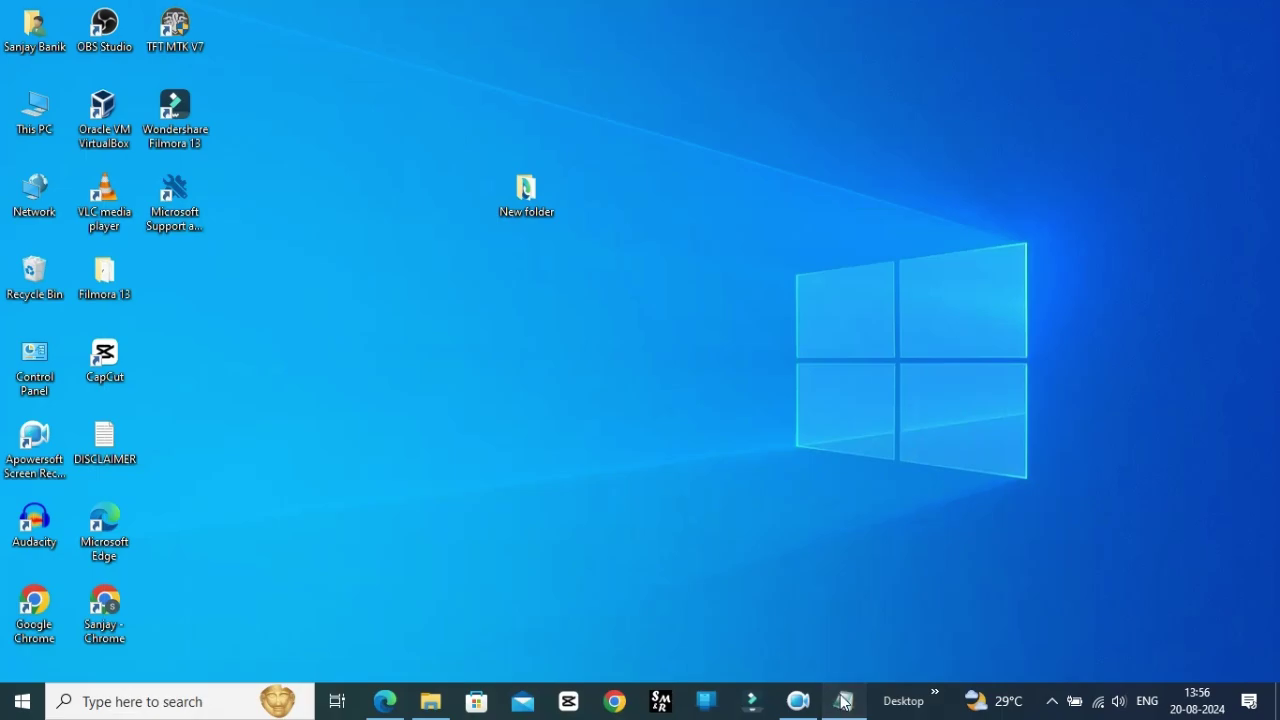
pyautogui.rightClick(358, 244)
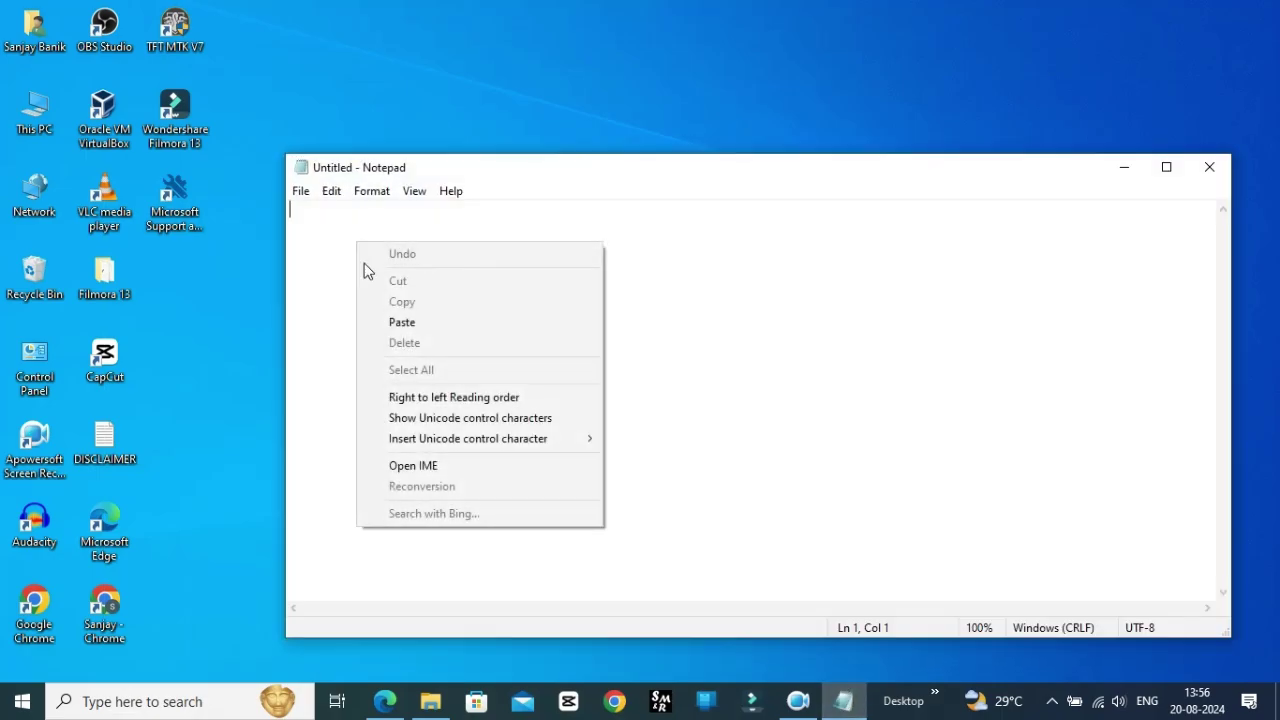
pyautogui.click(376, 320)
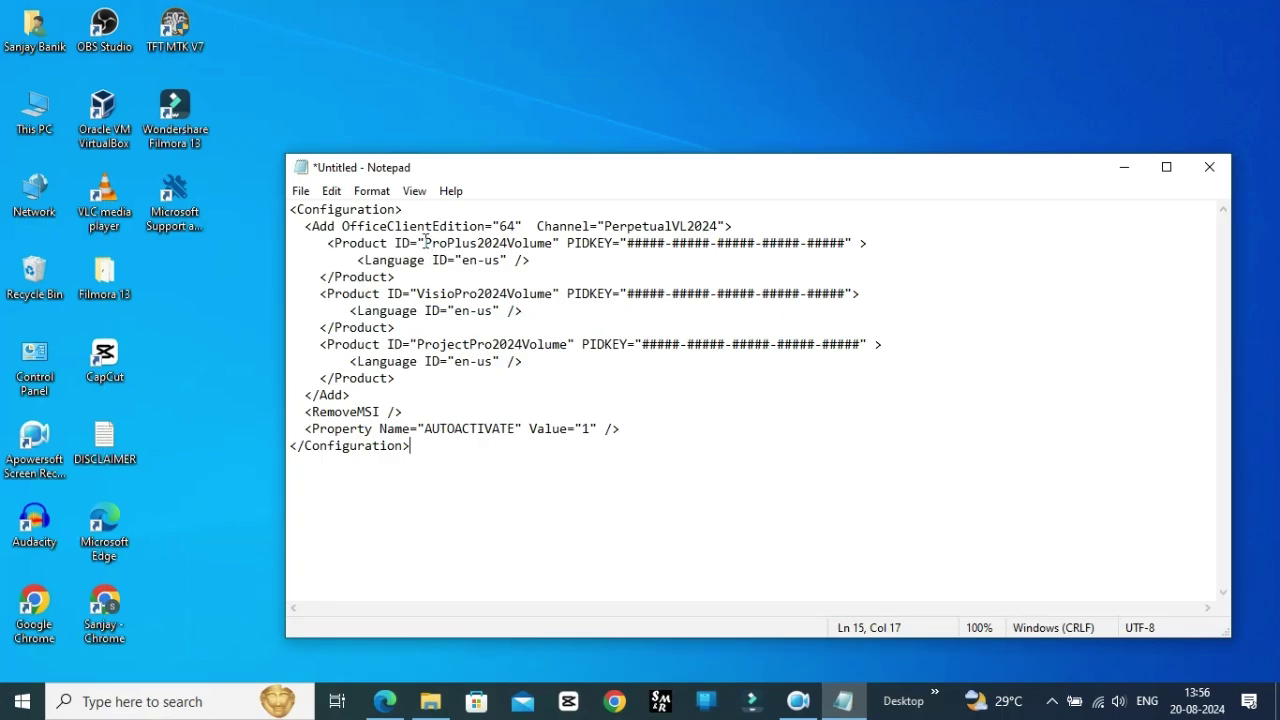
# - Delete the VisioPro and ProjectPro product blocks, leaving only ProPlus2024Volume
pyautogui.moveTo(432, 243); pyautogui.dragTo(503, 246)
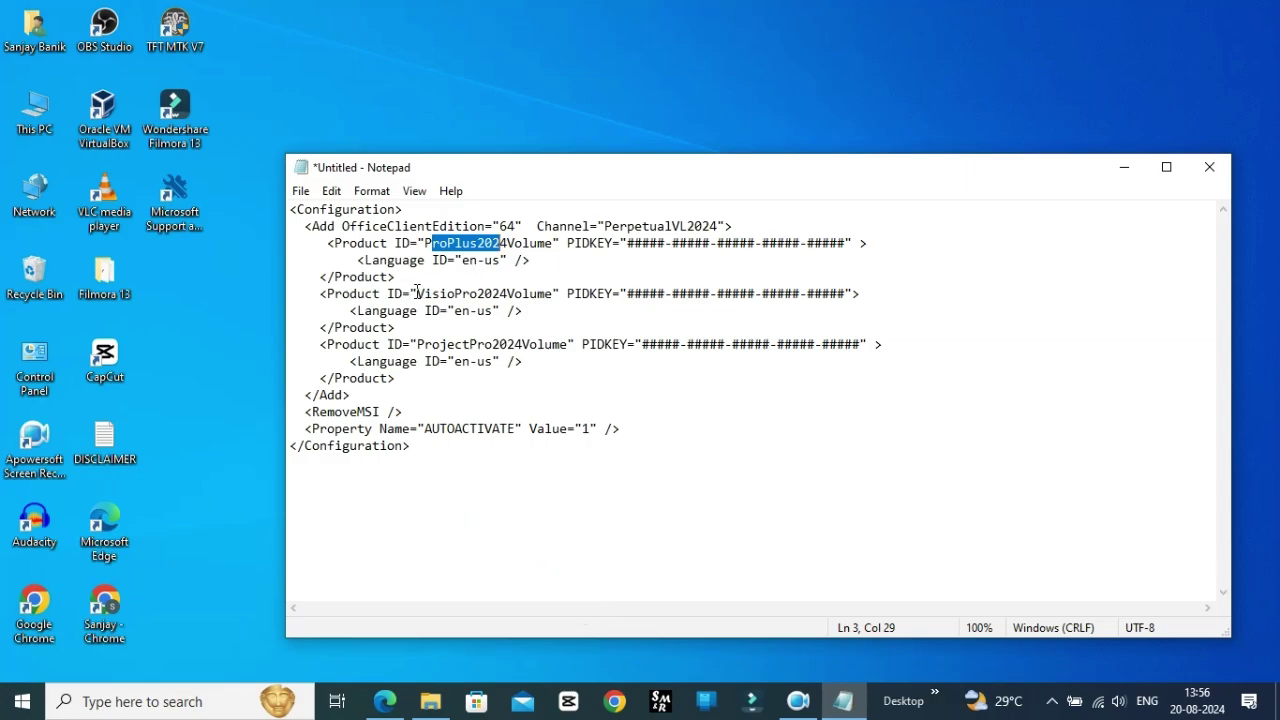
pyautogui.moveTo(417, 293)
pyautogui.mouseDown()
pyautogui.moveTo(493, 293)
pyautogui.moveTo(479, 293)
pyautogui.mouseUp()
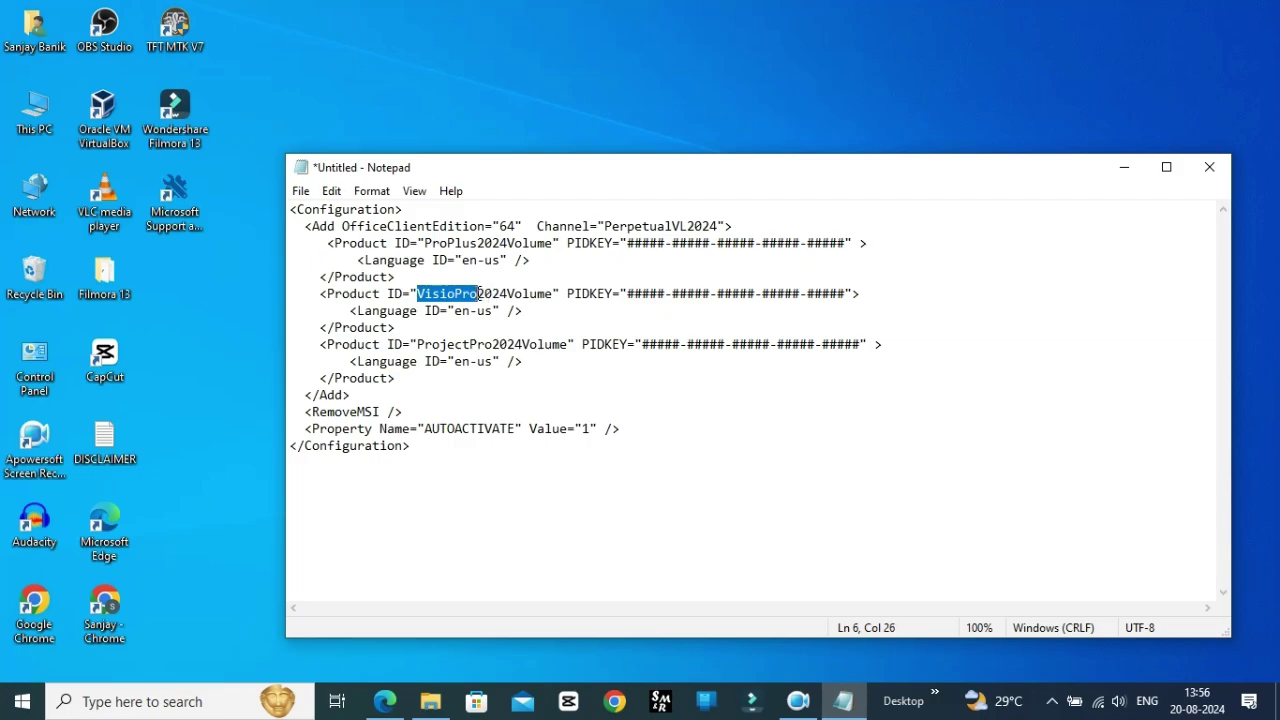
pyautogui.moveTo(417, 344); pyautogui.dragTo(492, 345)
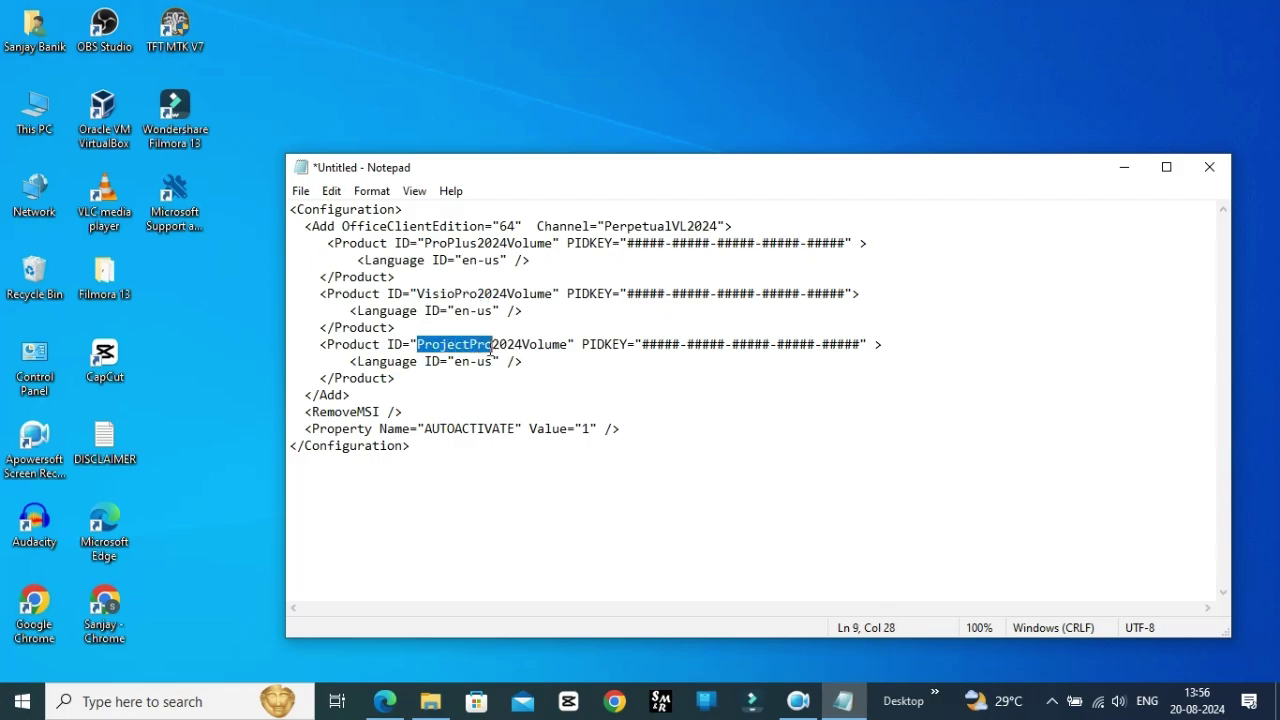
pyautogui.moveTo(313, 294)
pyautogui.mouseDown()
pyautogui.moveTo(426, 297)
pyautogui.moveTo(454, 313)
pyautogui.moveTo(470, 360)
pyautogui.moveTo(536, 375)
pyautogui.mouseUp()
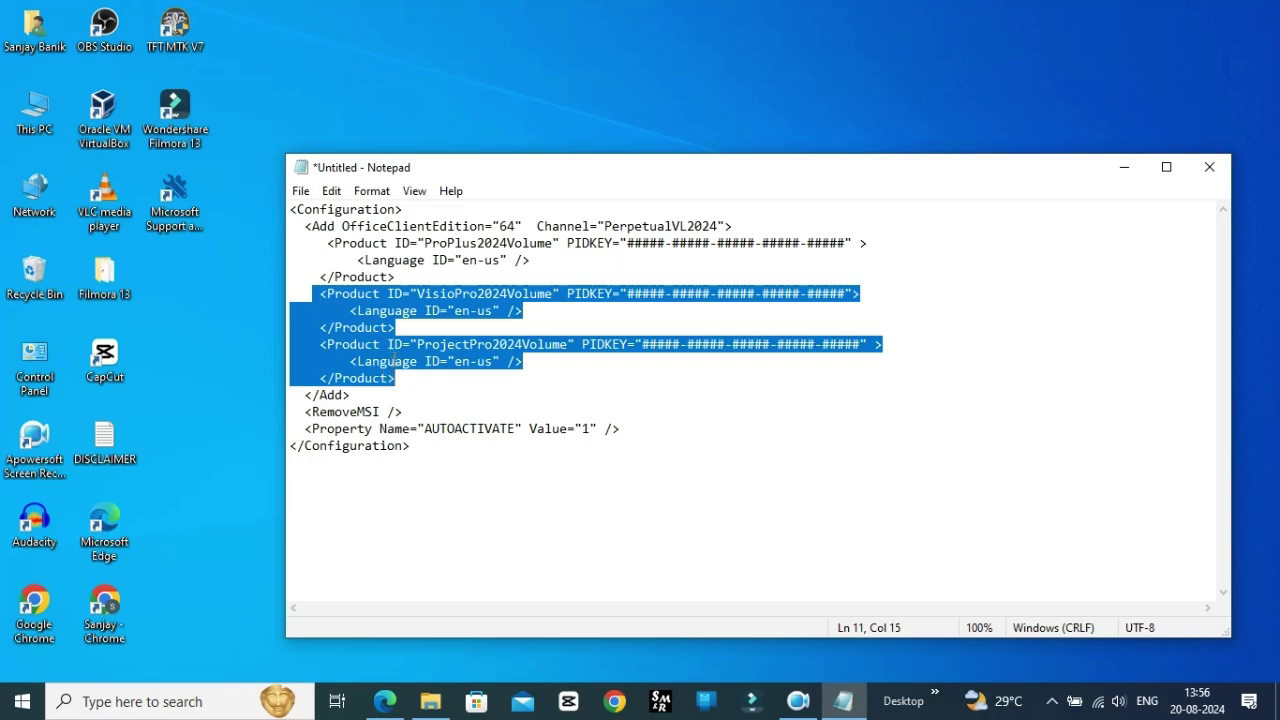
pyautogui.press('Delete')
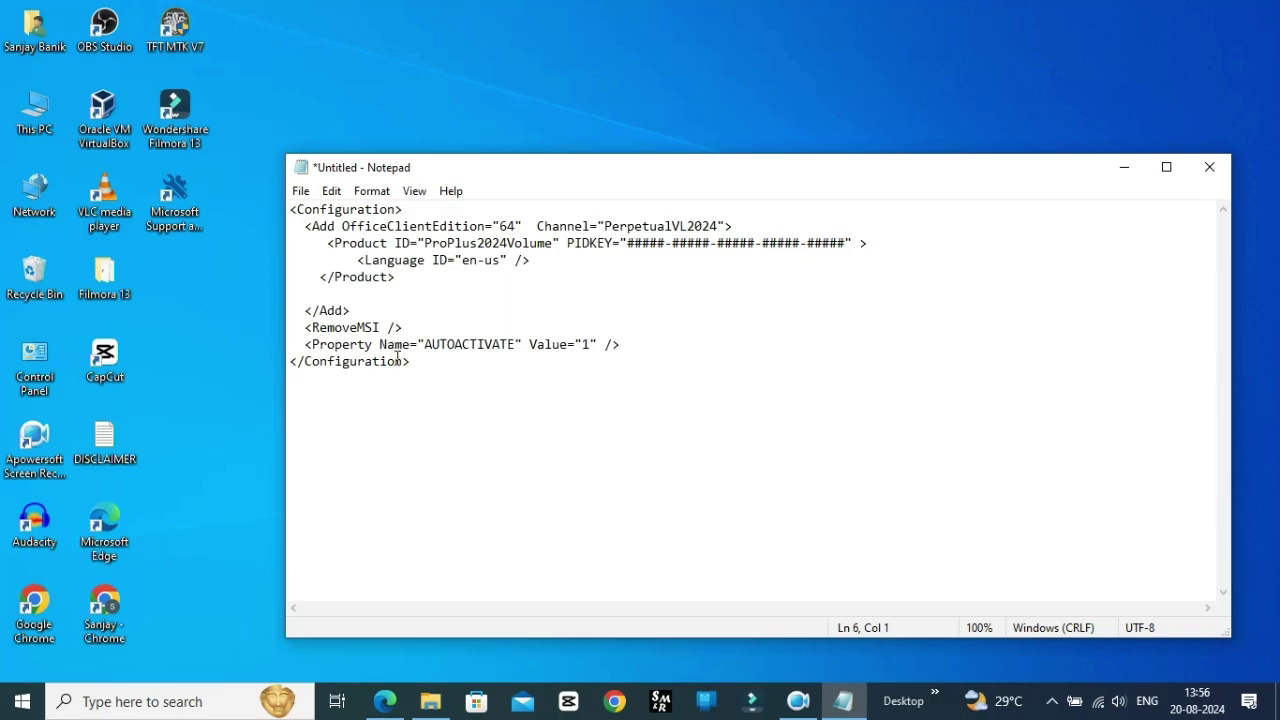
pyautogui.press('BackSpace')
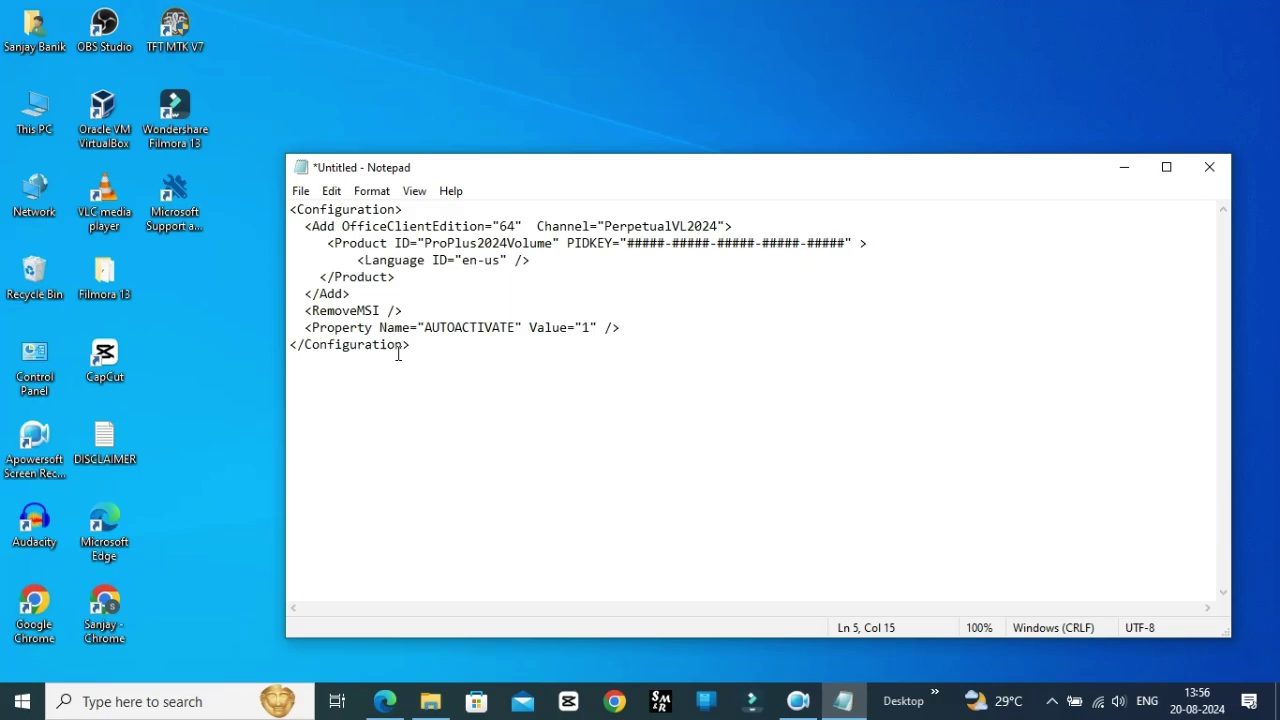
# - Return to the install guide and scroll down to the Use KMS to activate product-key table
pyautogui.click(385, 701)
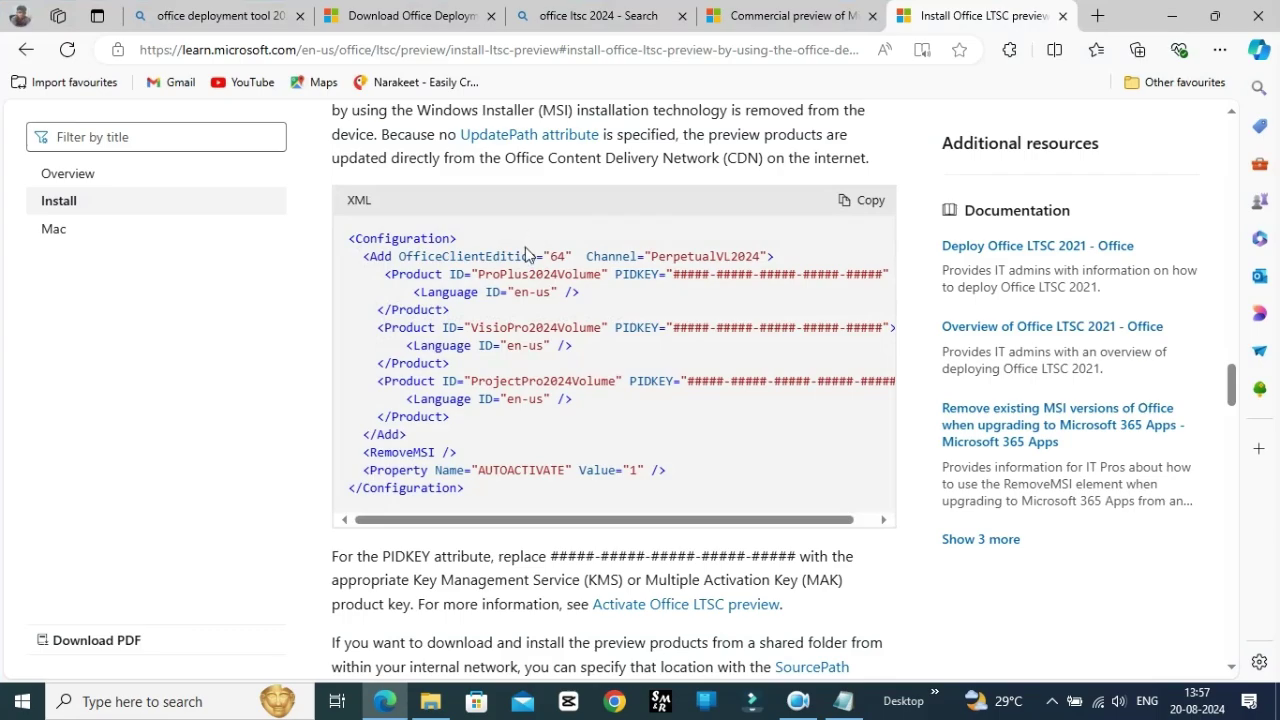
pyautogui.scroll(-3, 525, 244)
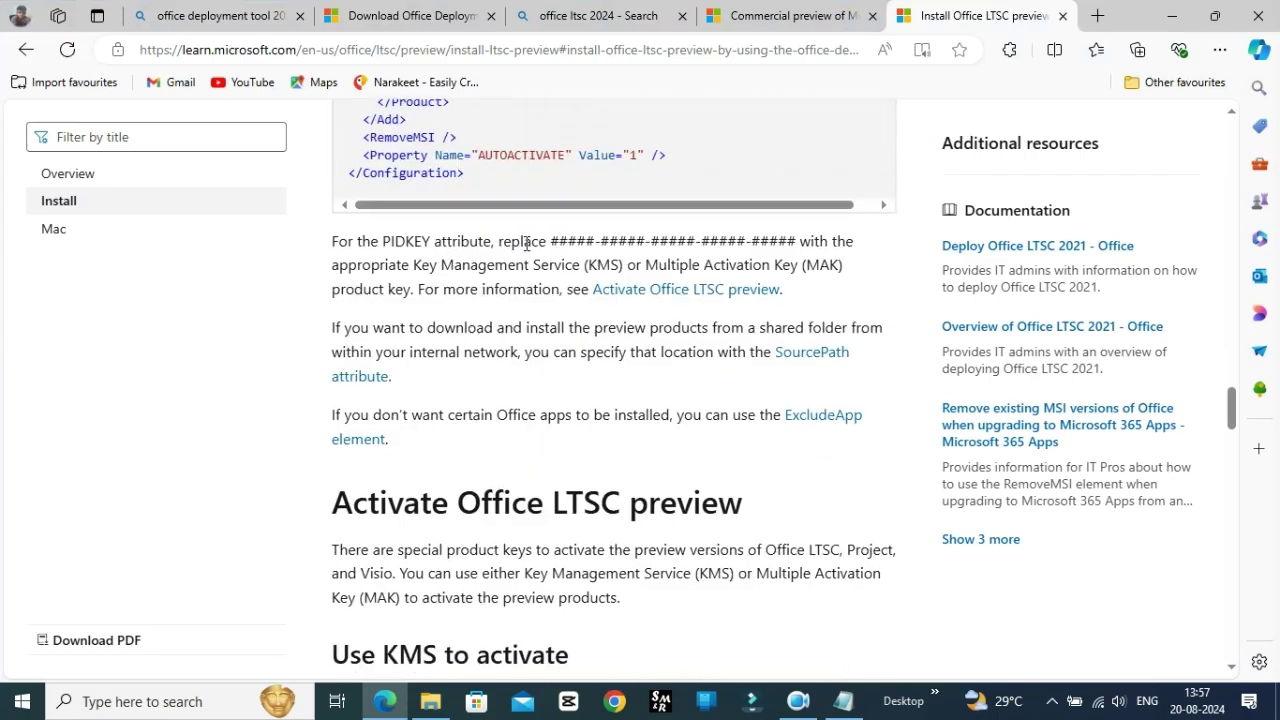
pyautogui.scroll(-2, 525, 243)
pyautogui.scroll(-4, 525, 243)
pyautogui.scroll(-2, 525, 243)
pyautogui.scroll(3, 525, 243)
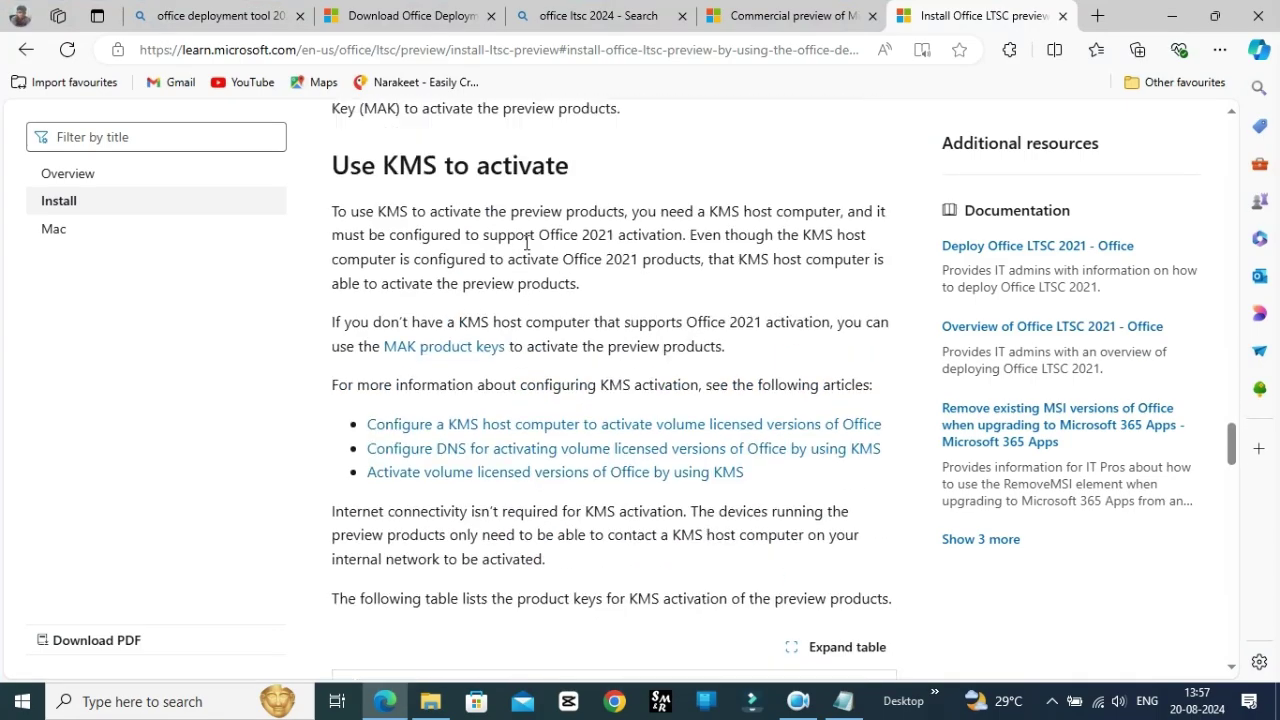
pyautogui.scroll(2, 527, 242)
pyautogui.scroll(2, 525, 242)
pyautogui.scroll(-2, 525, 242)
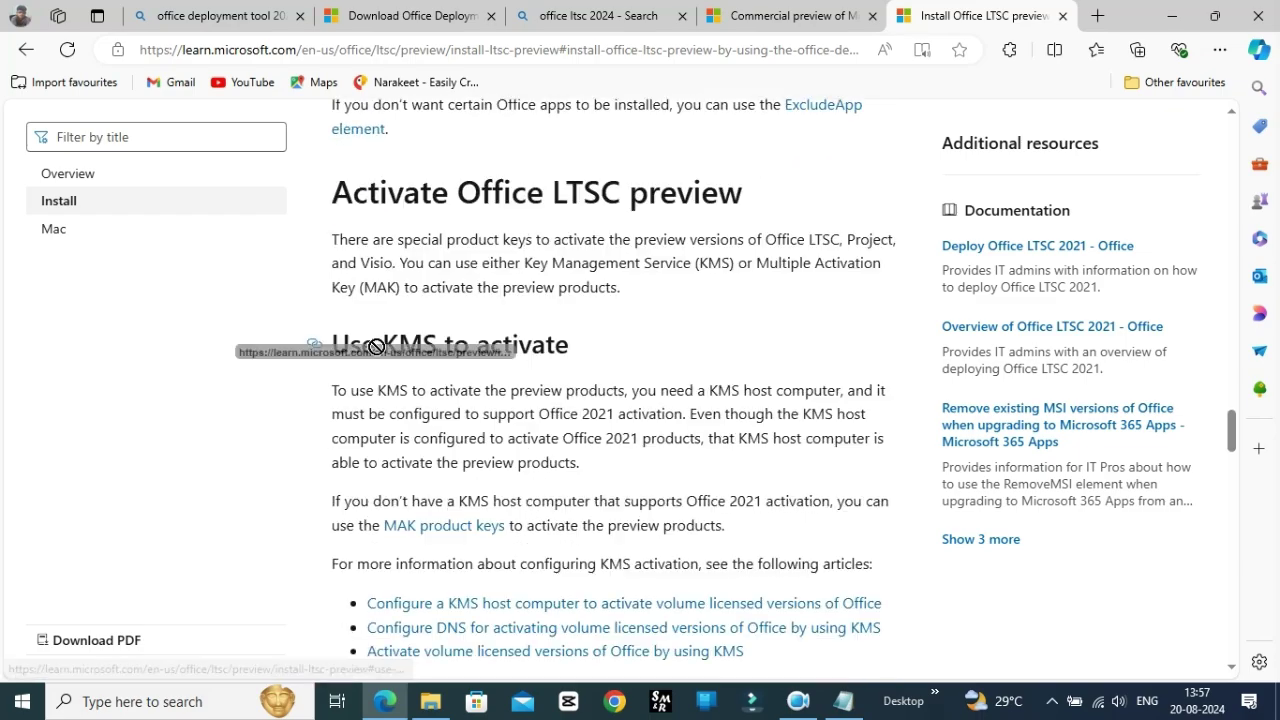
pyautogui.moveTo(577, 350); pyautogui.dragTo(318, 350)
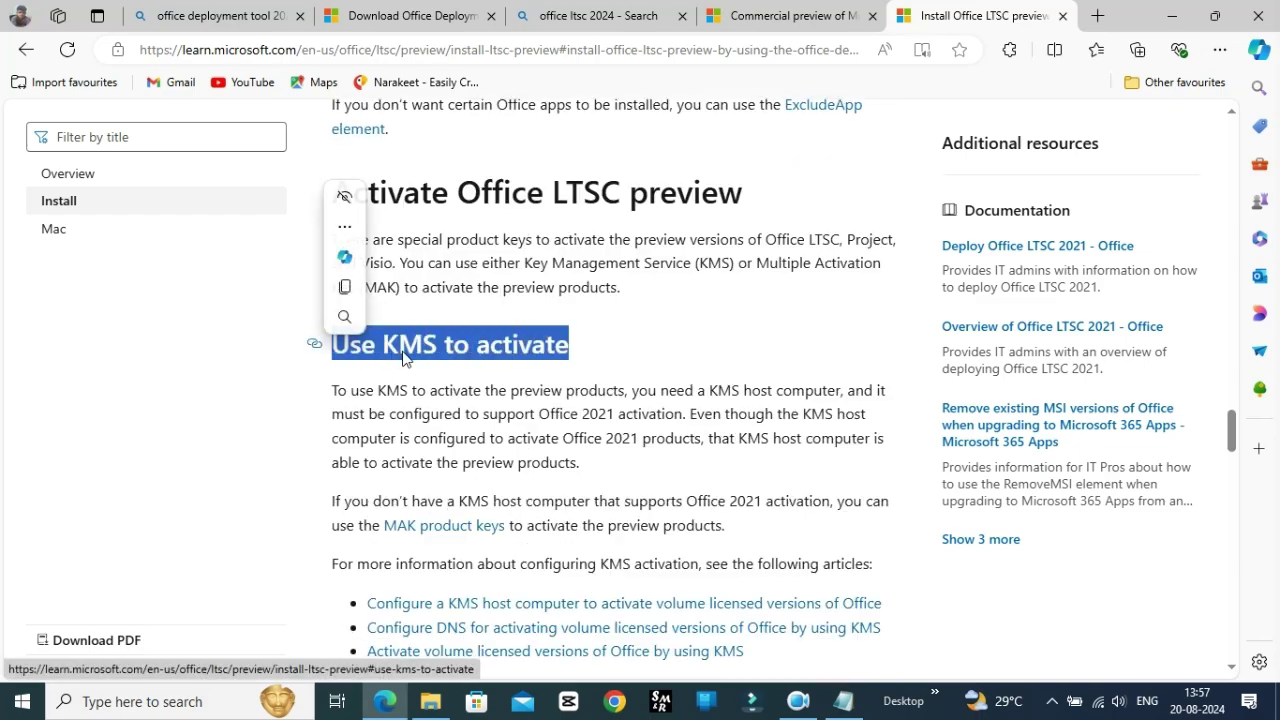
pyautogui.scroll(-2, 600, 370)
pyautogui.scroll(-2, 640, 372)
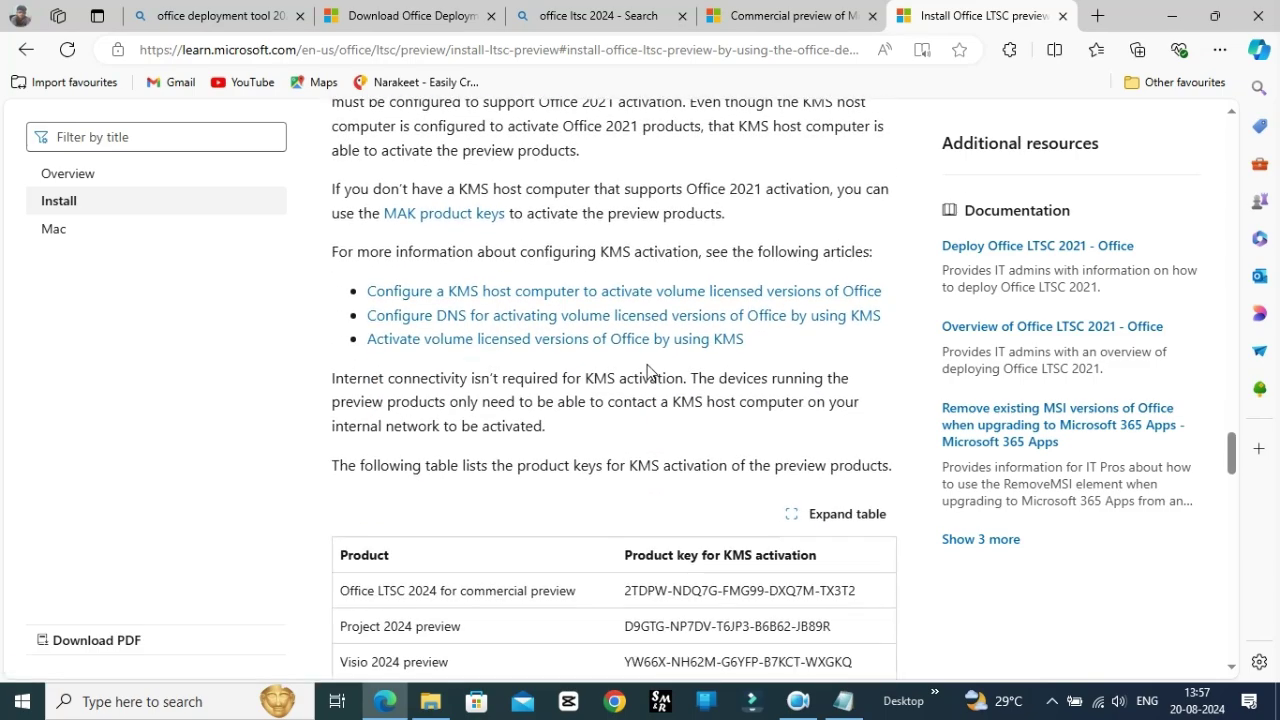
pyautogui.scroll(-2, 647, 372)
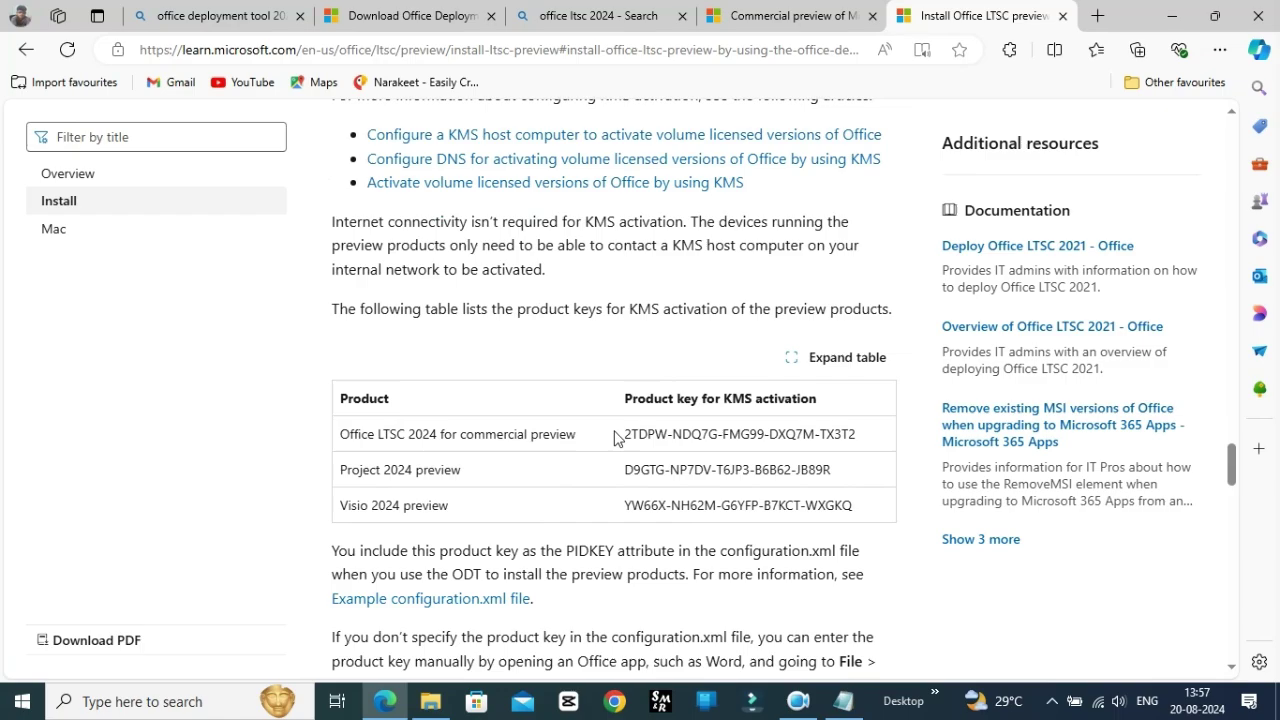
# - Select and copy the Office LTSC 2024 commercial preview KMS product key
pyautogui.moveTo(621, 436); pyautogui.dragTo(862, 438)
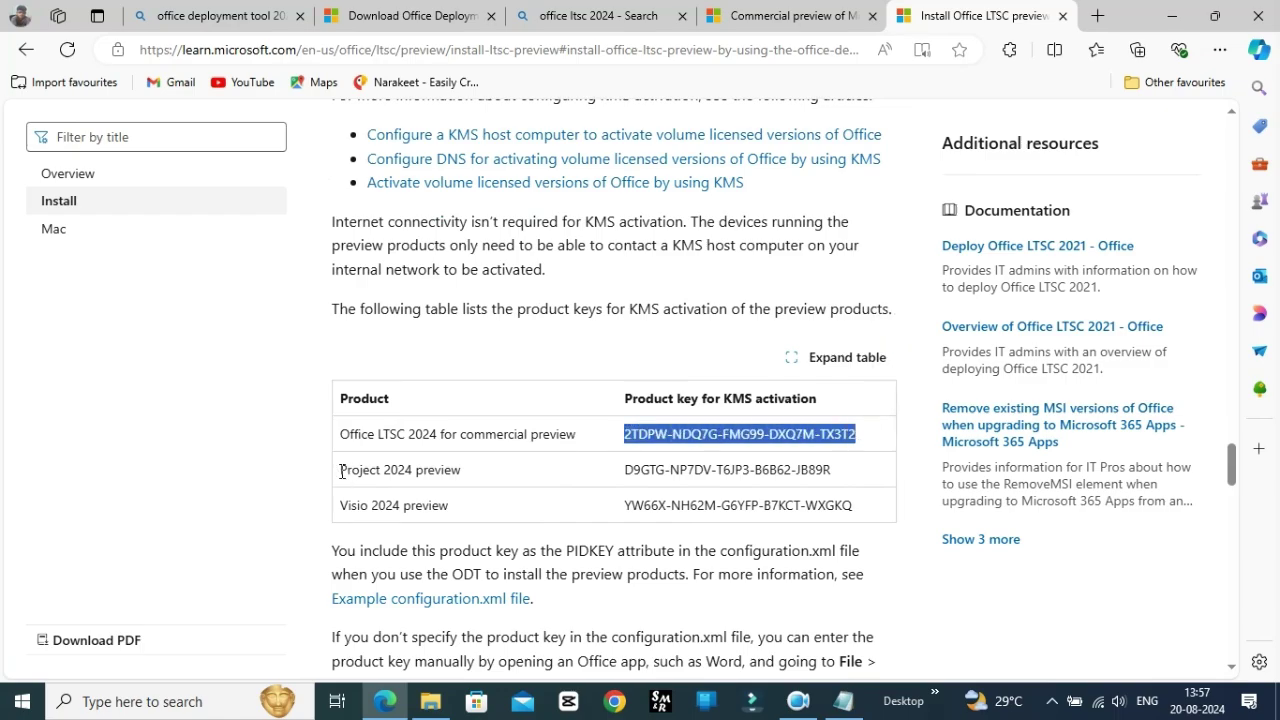
pyautogui.moveTo(340, 470)
pyautogui.mouseDown()
pyautogui.moveTo(381, 469)
pyautogui.moveTo(370, 505)
pyautogui.mouseUp()
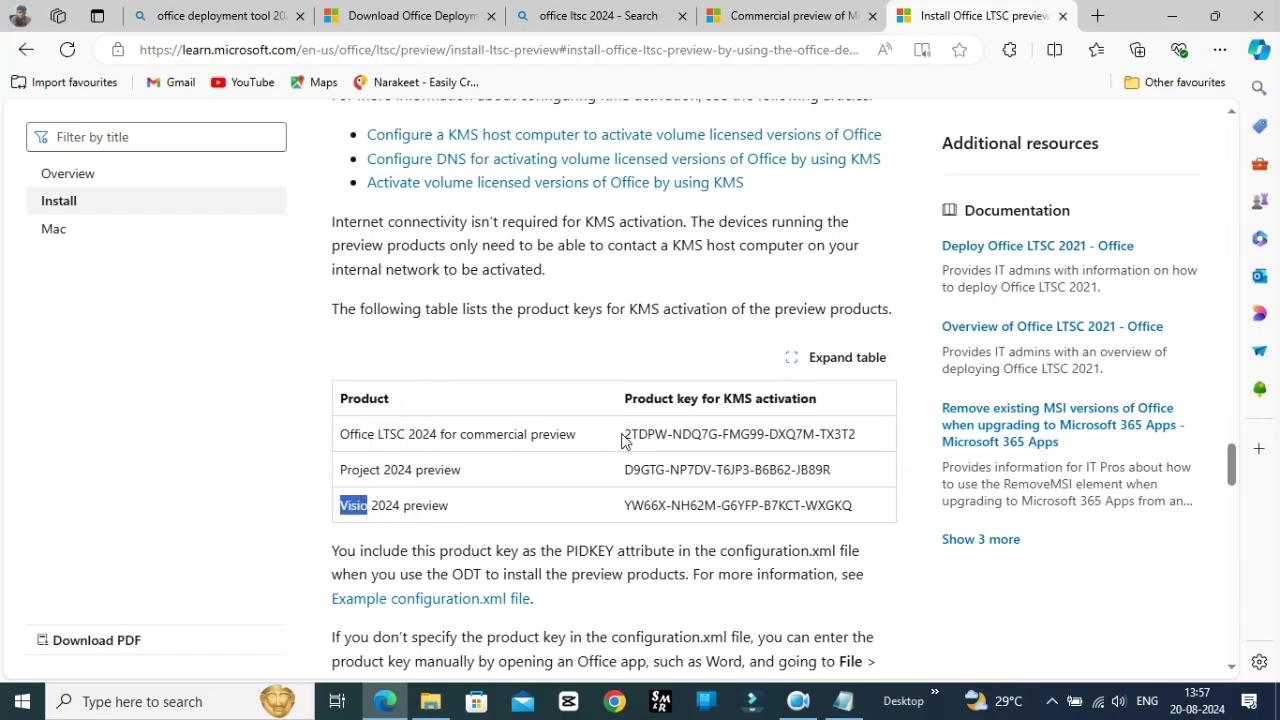
pyautogui.moveTo(622, 441); pyautogui.dragTo(853, 451)
pyautogui.hotkey('ctrl', 'c')
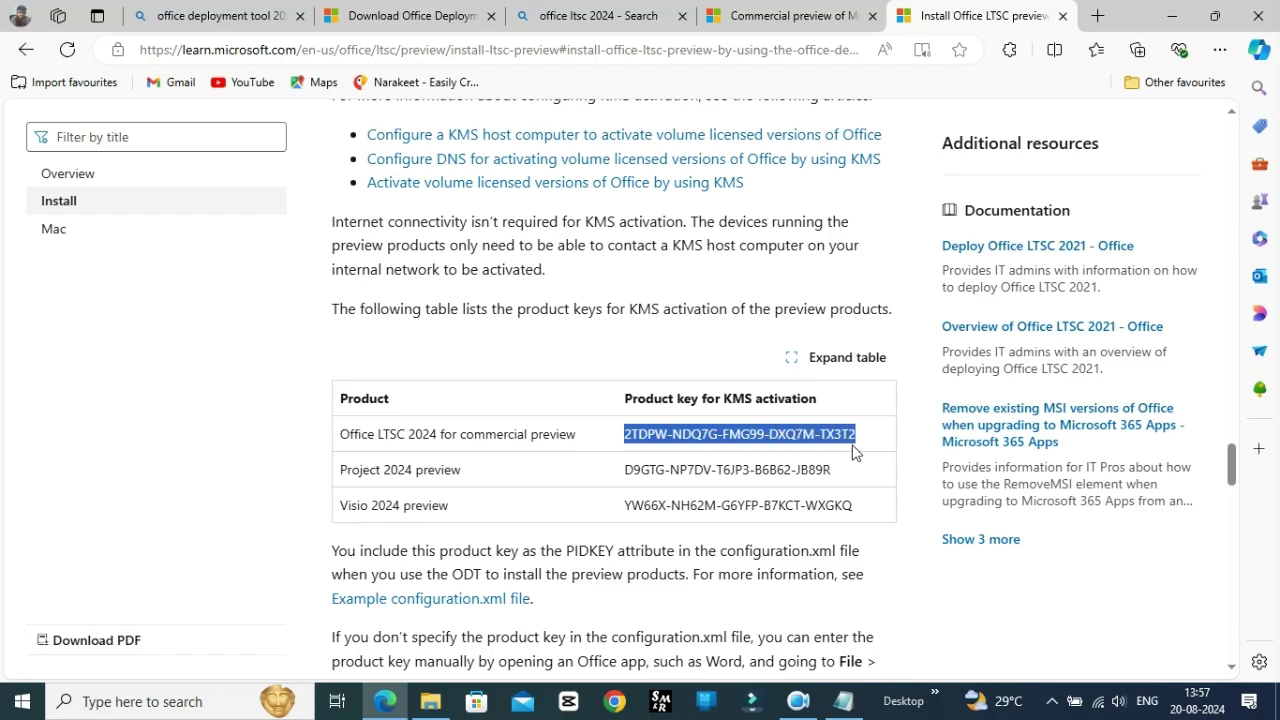
pyautogui.rightClick(800, 440)
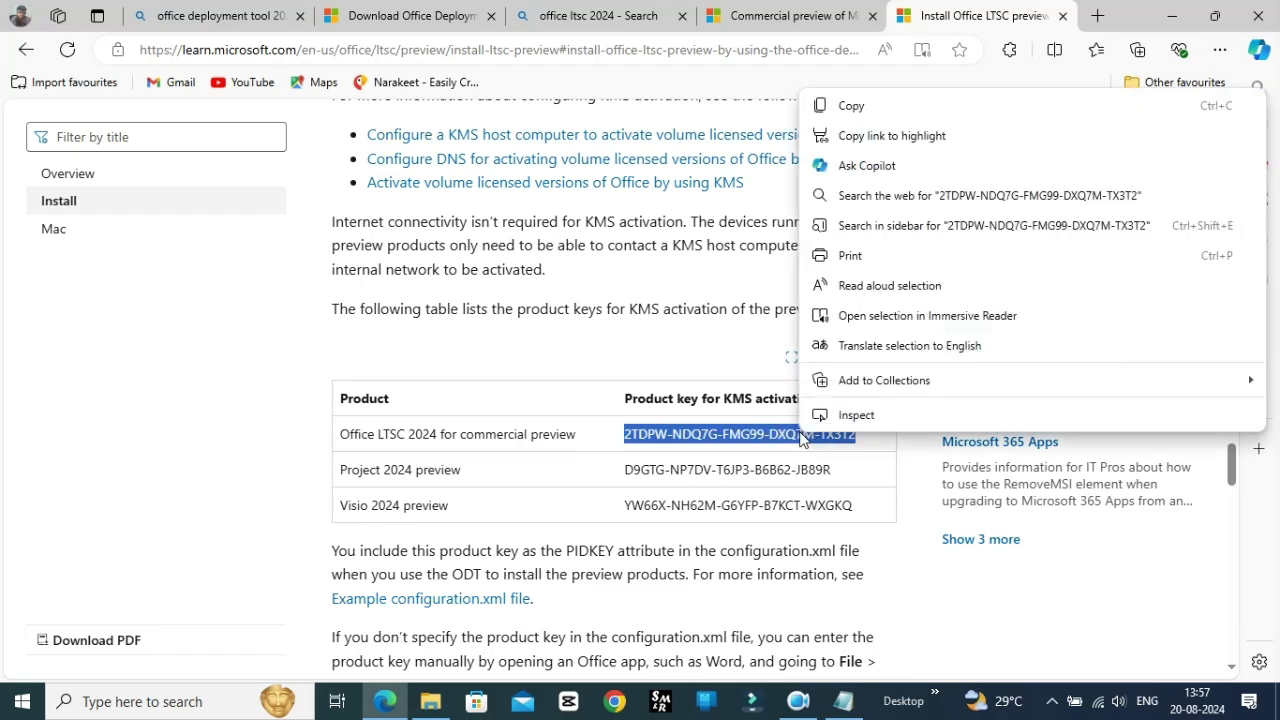
pyautogui.click(856, 103)
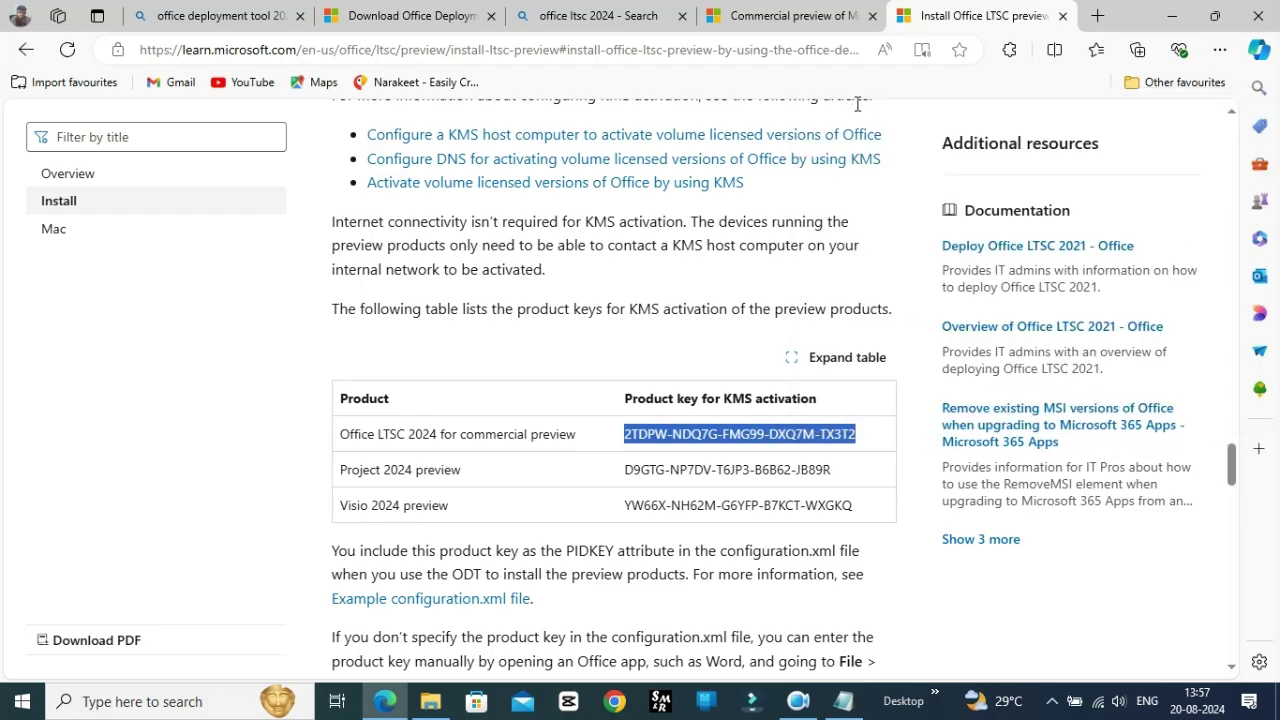
# - Paste the copied product key over the ##### PIDKEY placeholder in the configuration XML
pyautogui.click(843, 701)
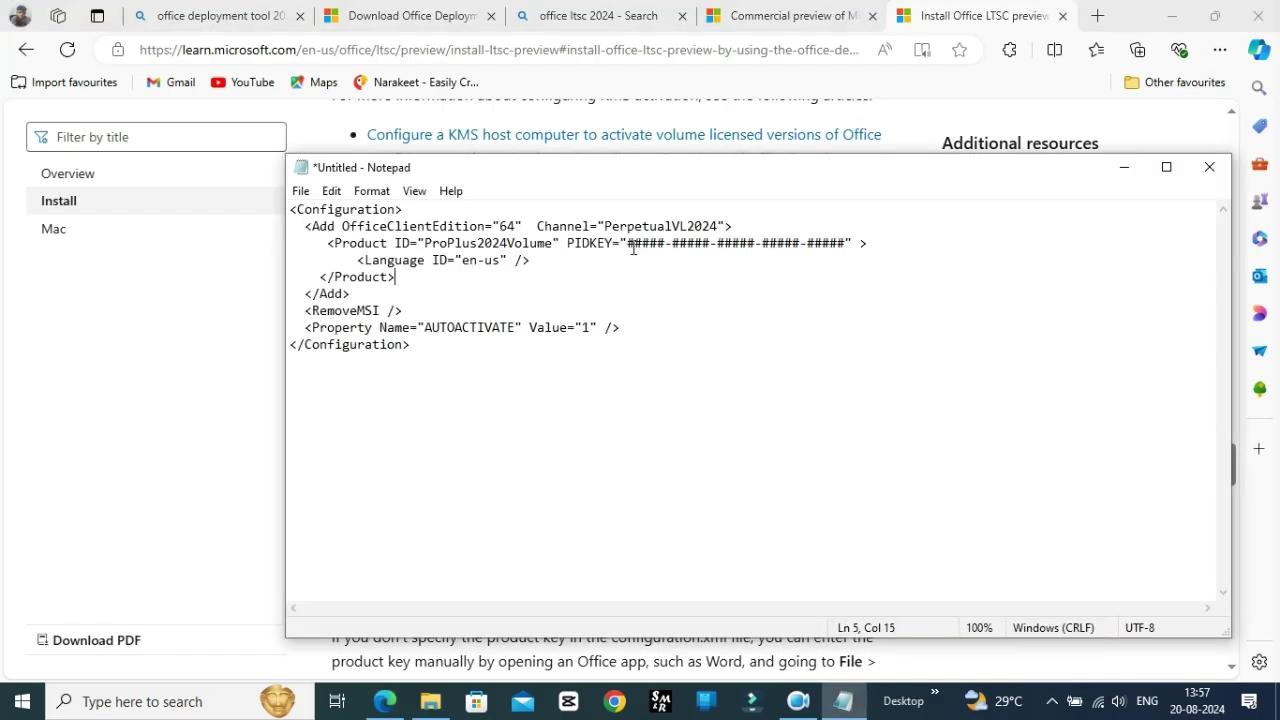
pyautogui.moveTo(627, 243); pyautogui.dragTo(831, 250)
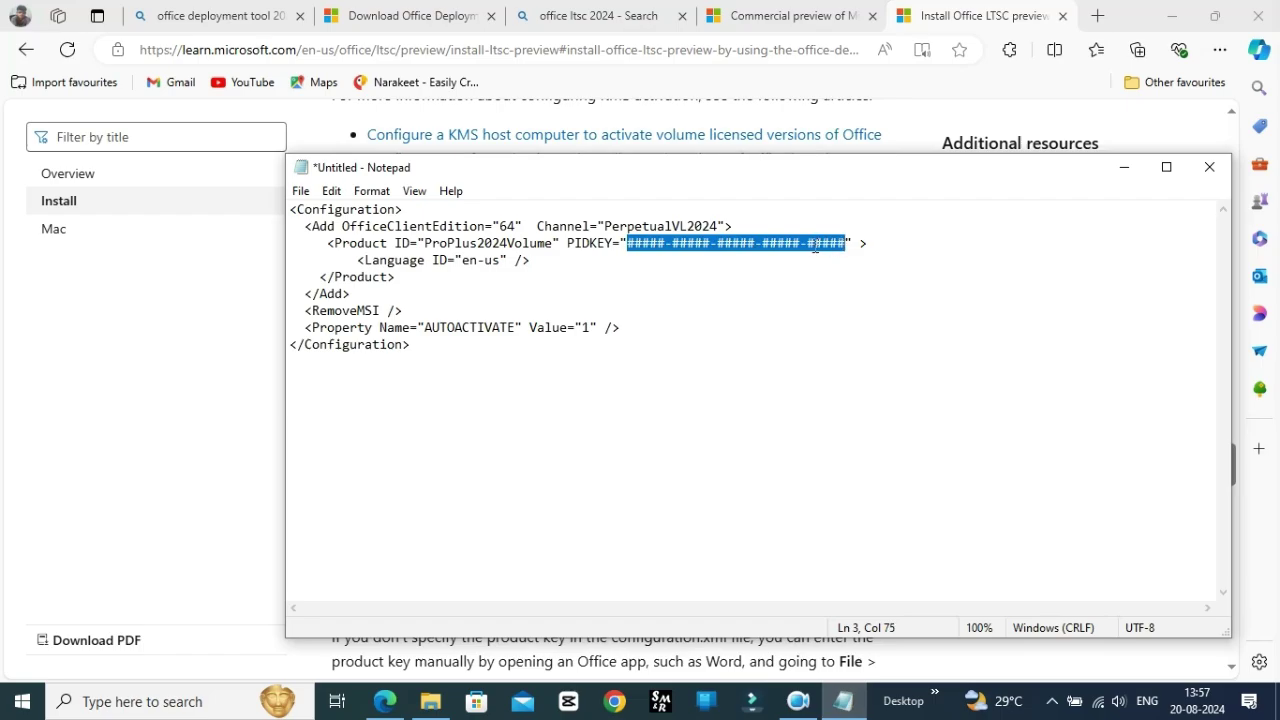
pyautogui.hotkey('ctrl', 'v')
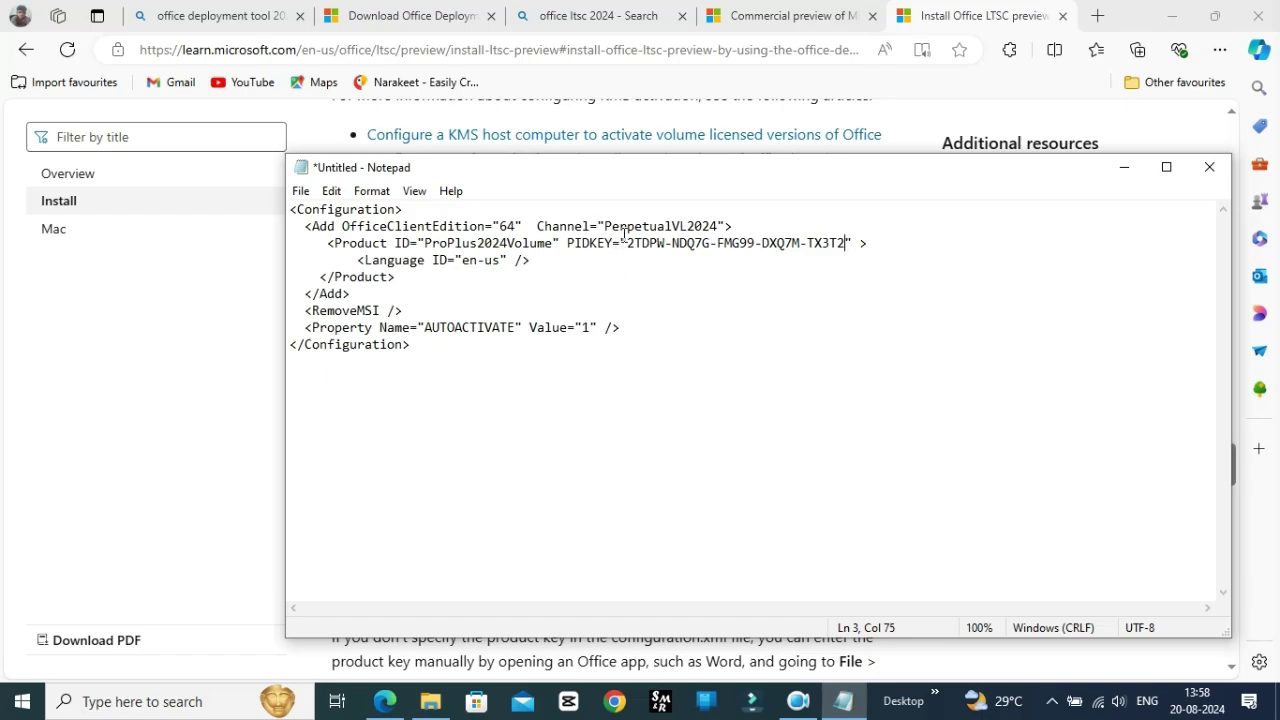
pyautogui.click(300, 192)
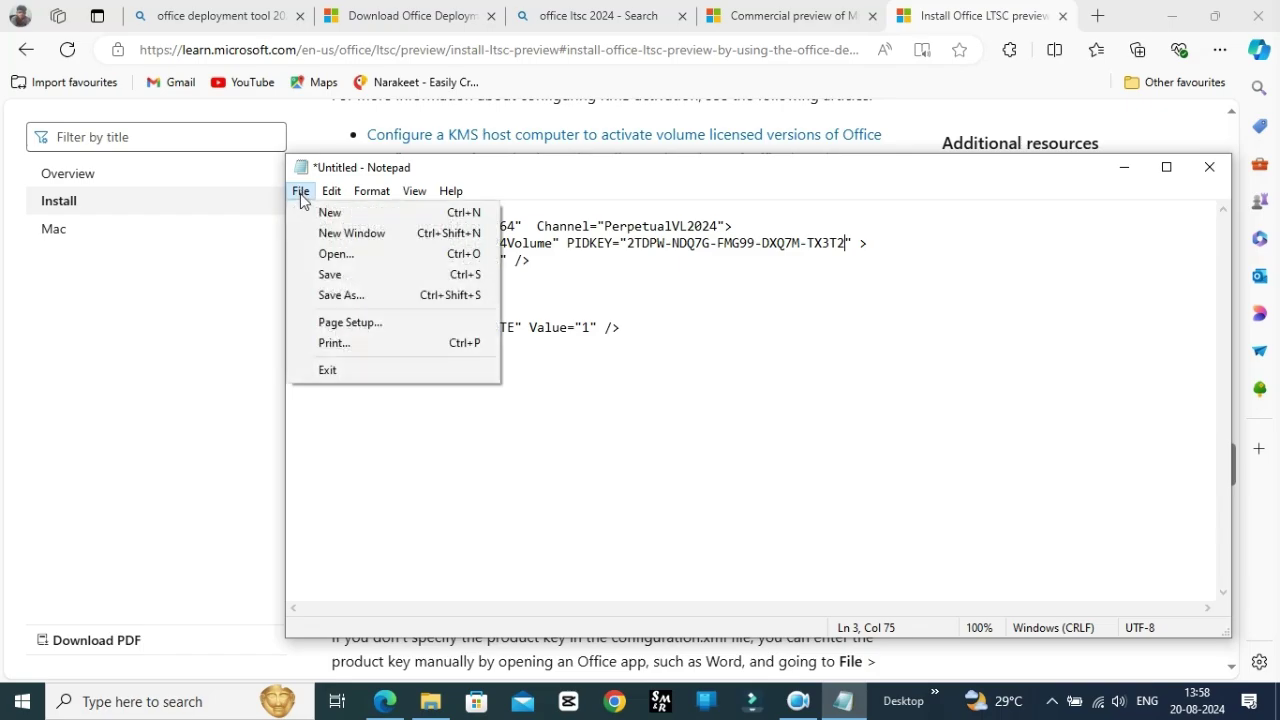
# - Save the note as office2024.xml, All Files type, in Desktop\New folder, then close Notepad
pyautogui.click(338, 296)
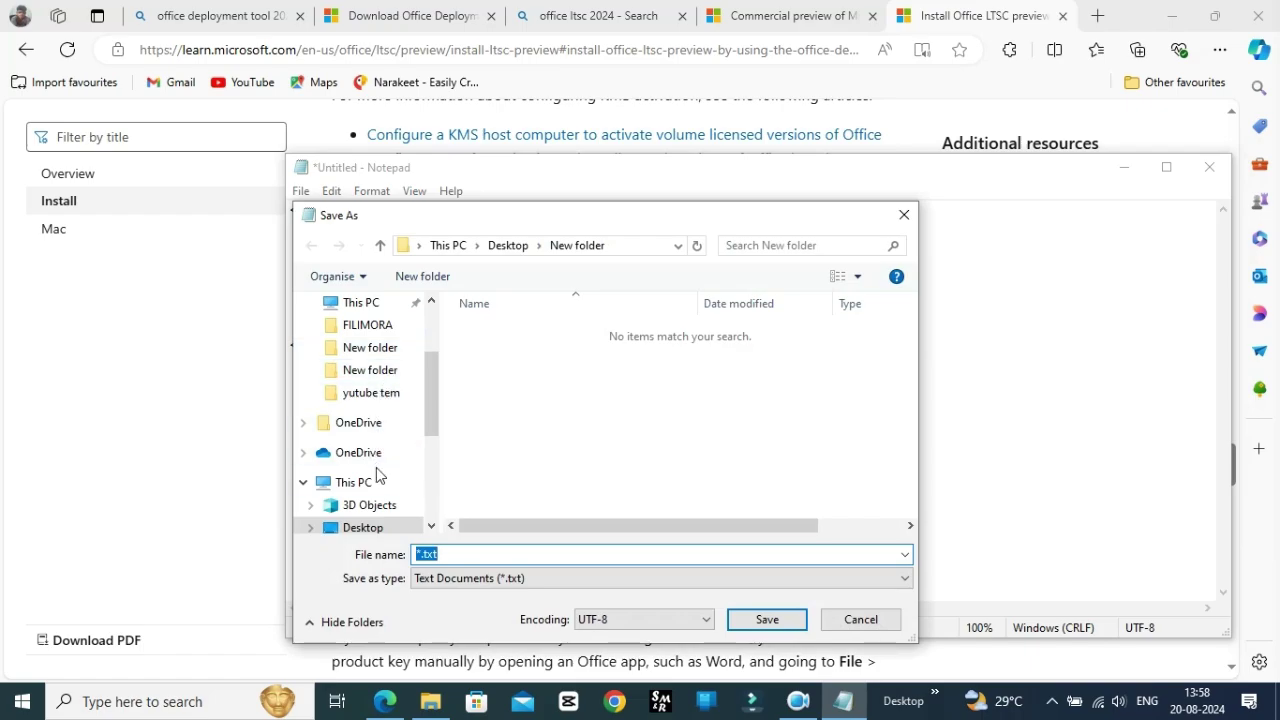
pyautogui.moveTo(425, 401); pyautogui.dragTo(430, 427)
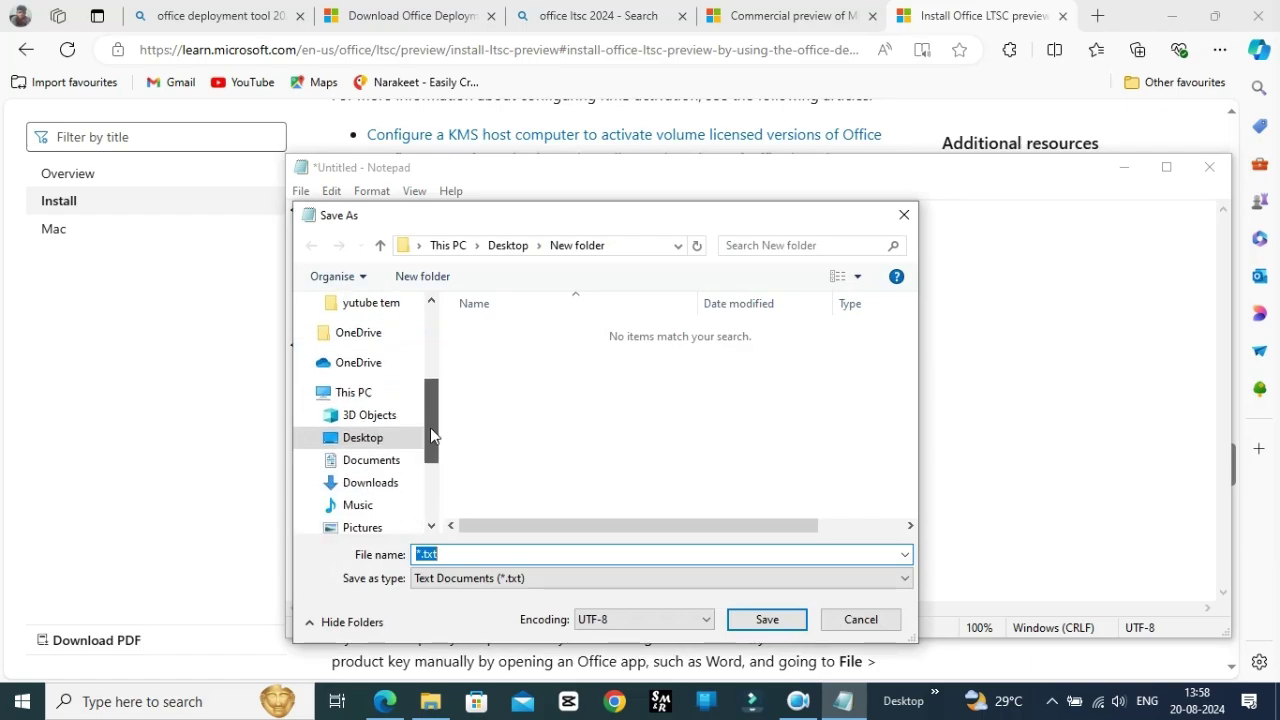
pyautogui.click(365, 437)
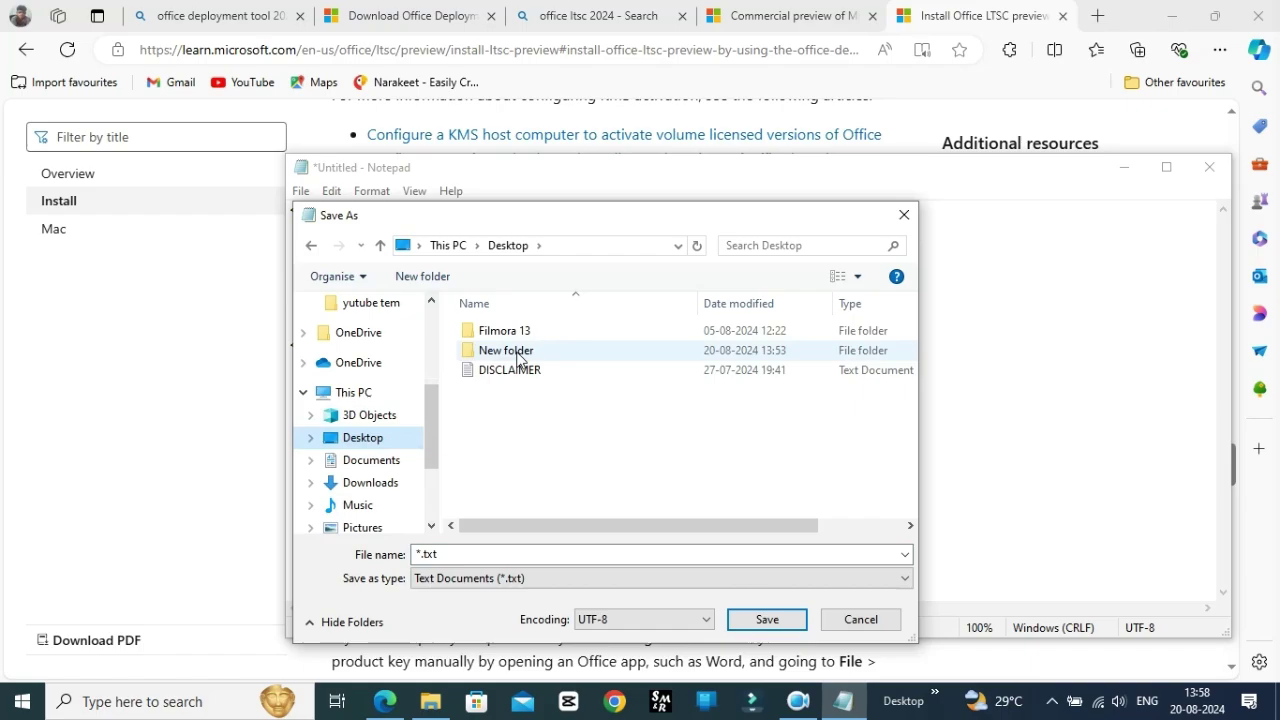
pyautogui.click(522, 350)
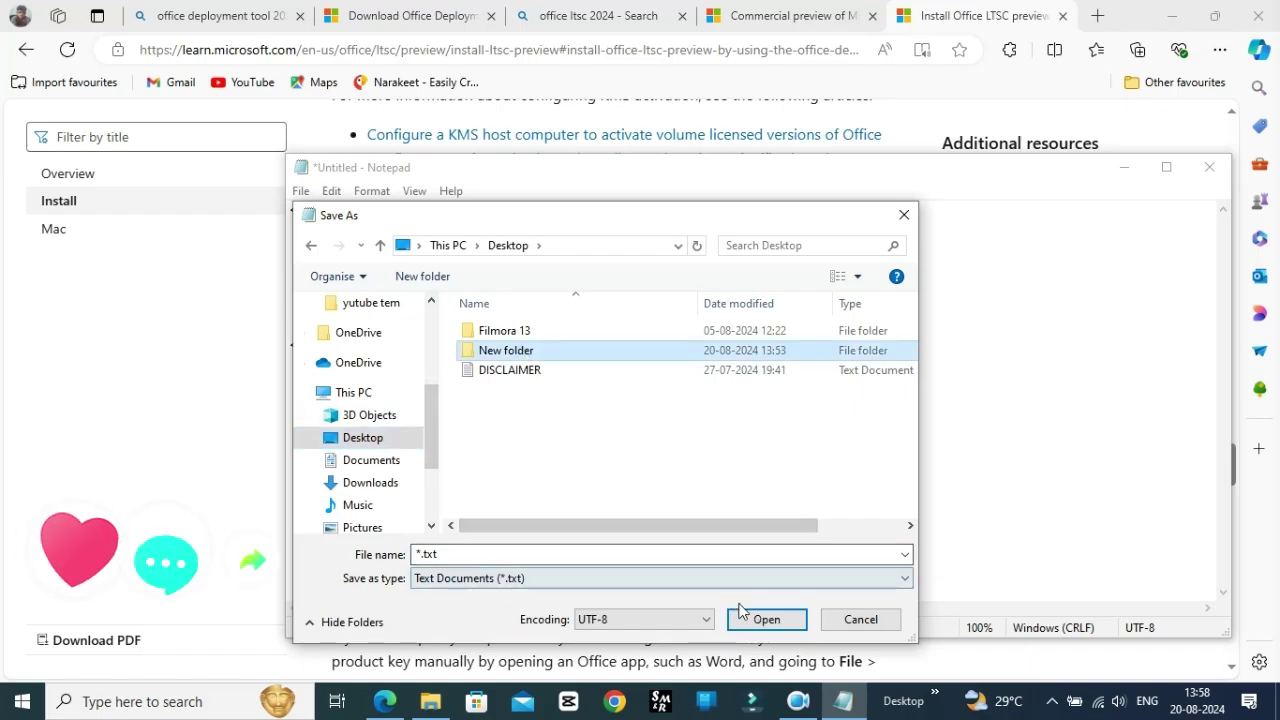
pyautogui.click(765, 619)
pyautogui.click(876, 586)
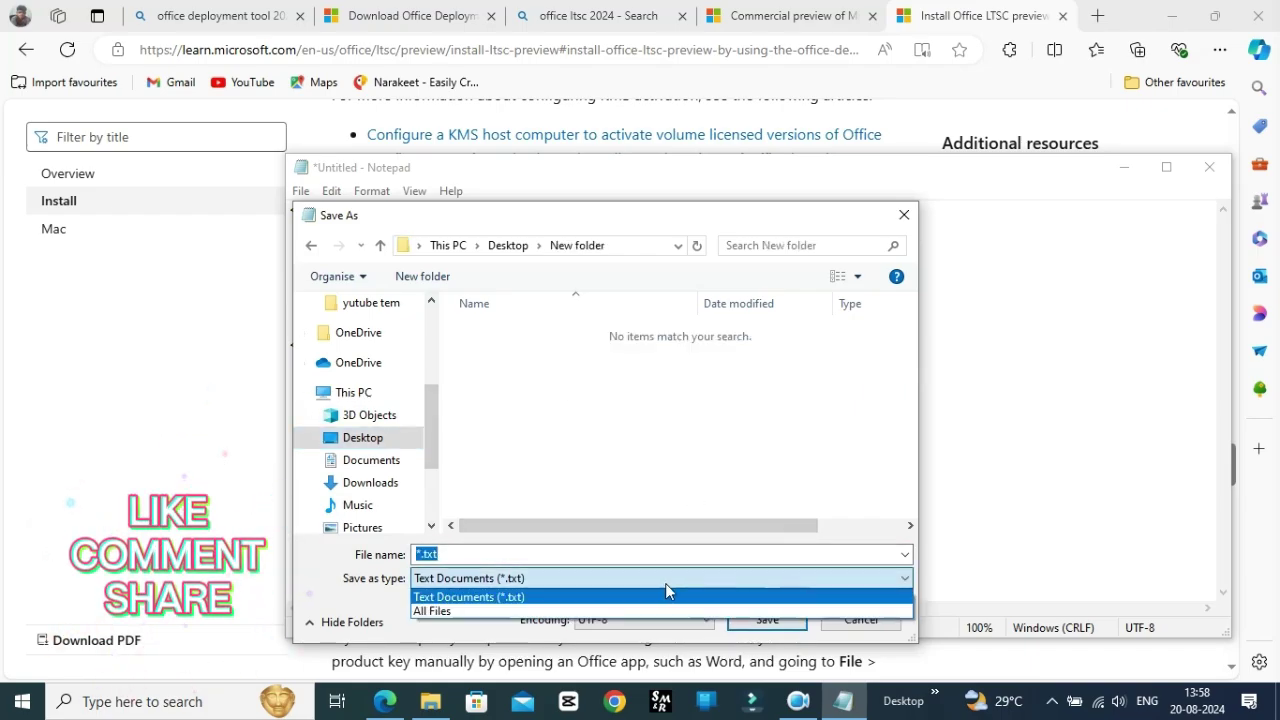
pyautogui.click(420, 607)
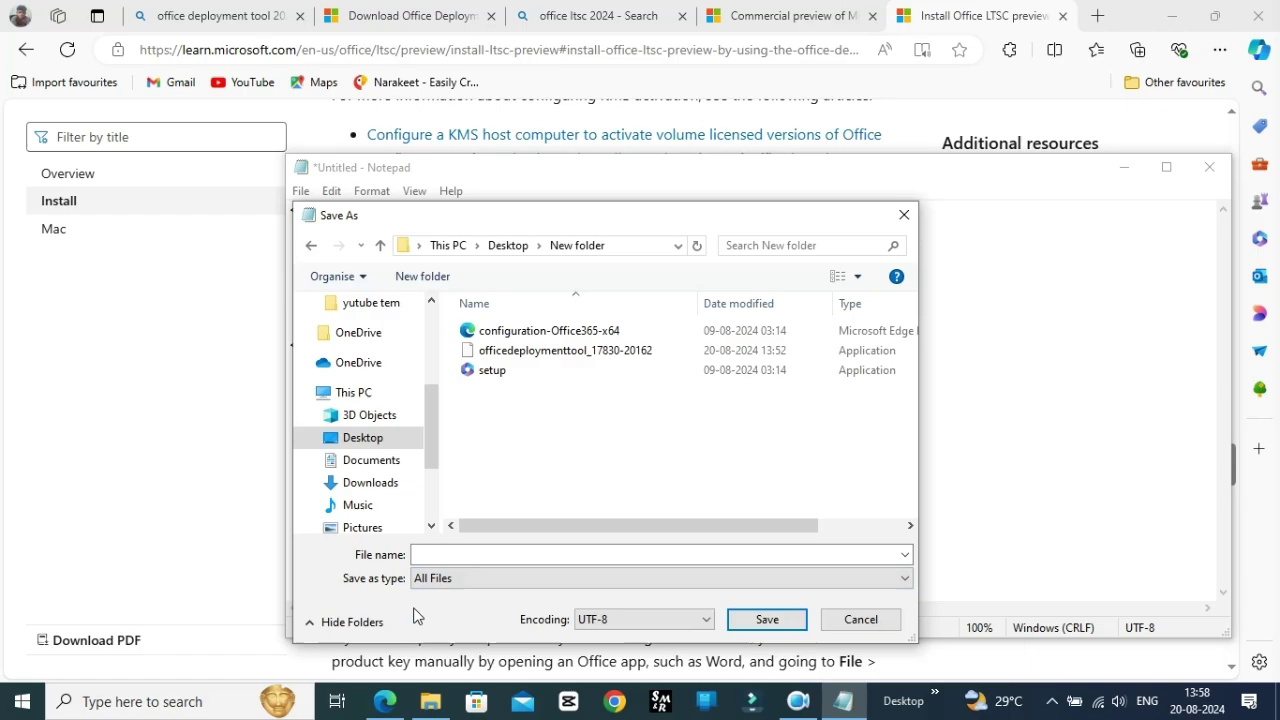
pyautogui.click(432, 557)
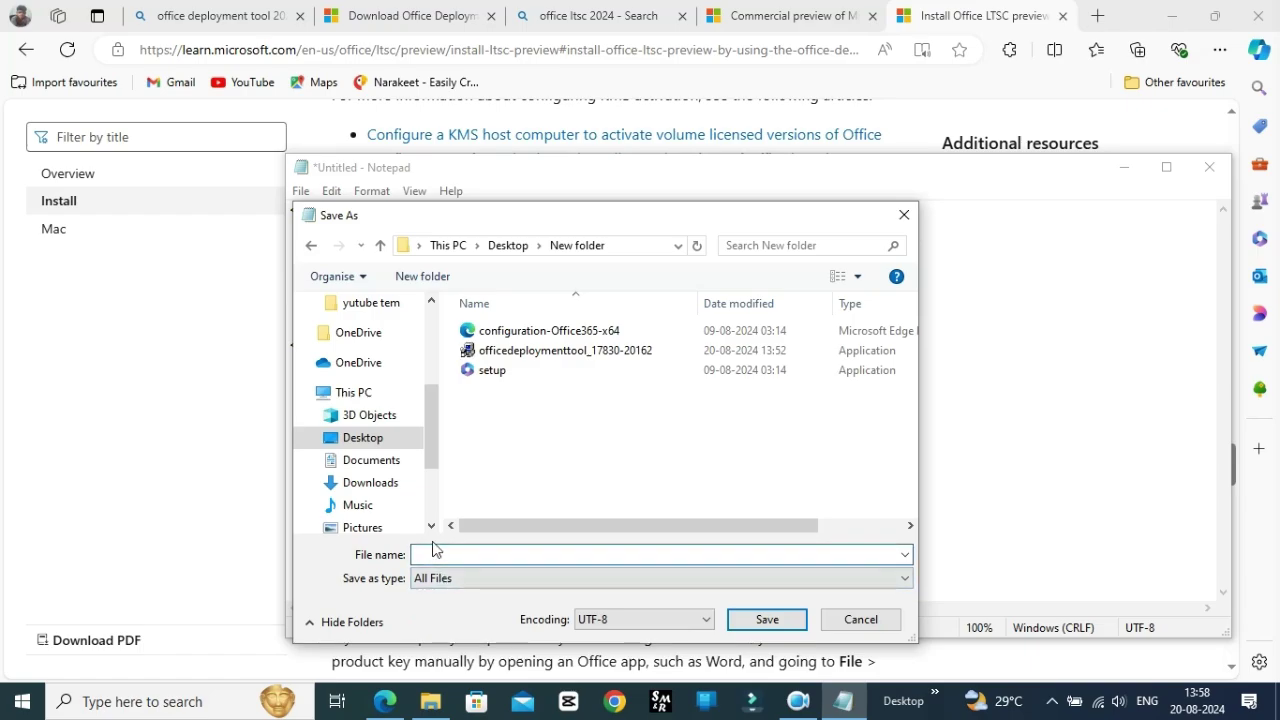
pyautogui.write('off')
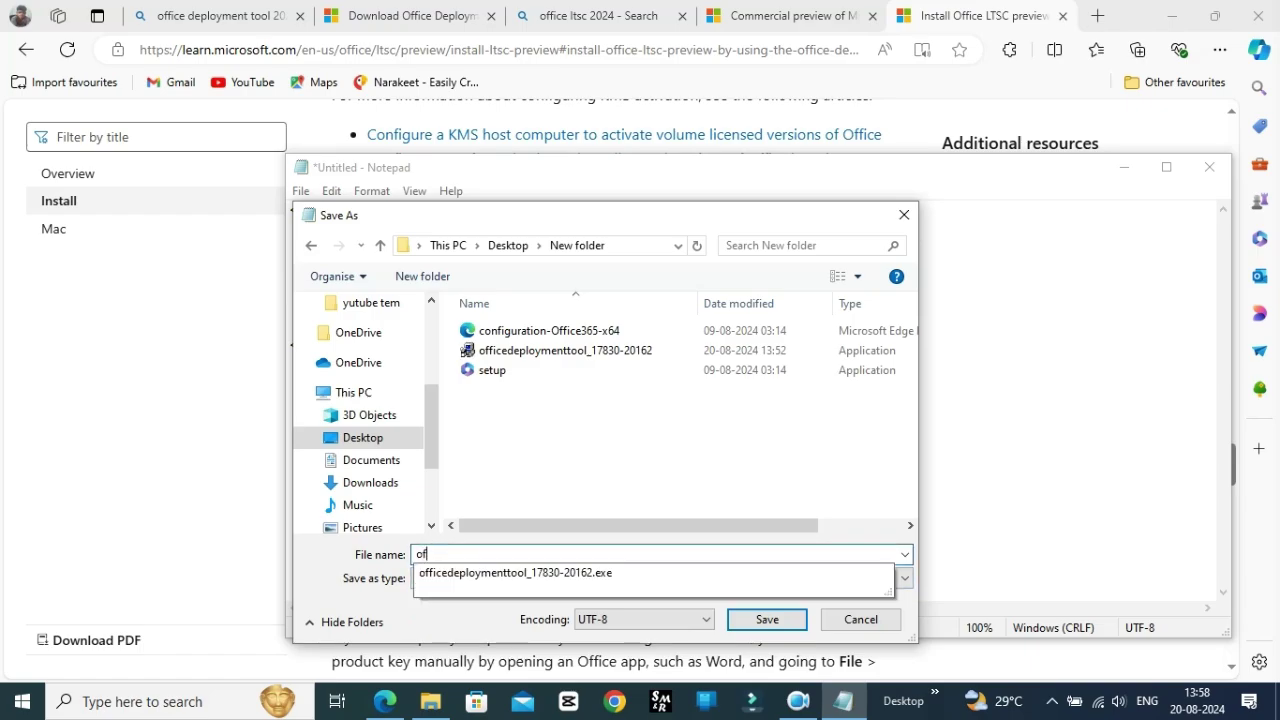
pyautogui.write('ice')
pyautogui.write('20')
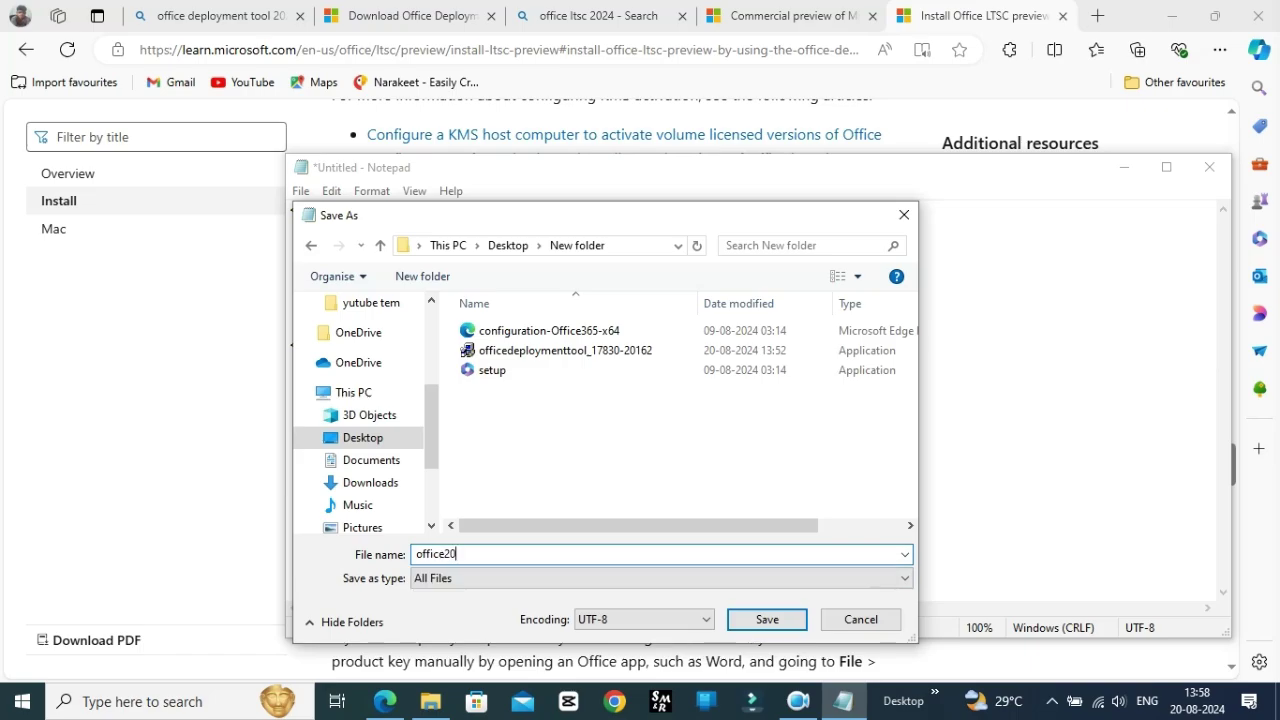
pyautogui.write('24.')
pyautogui.write('xml')
pyautogui.click(766, 619)
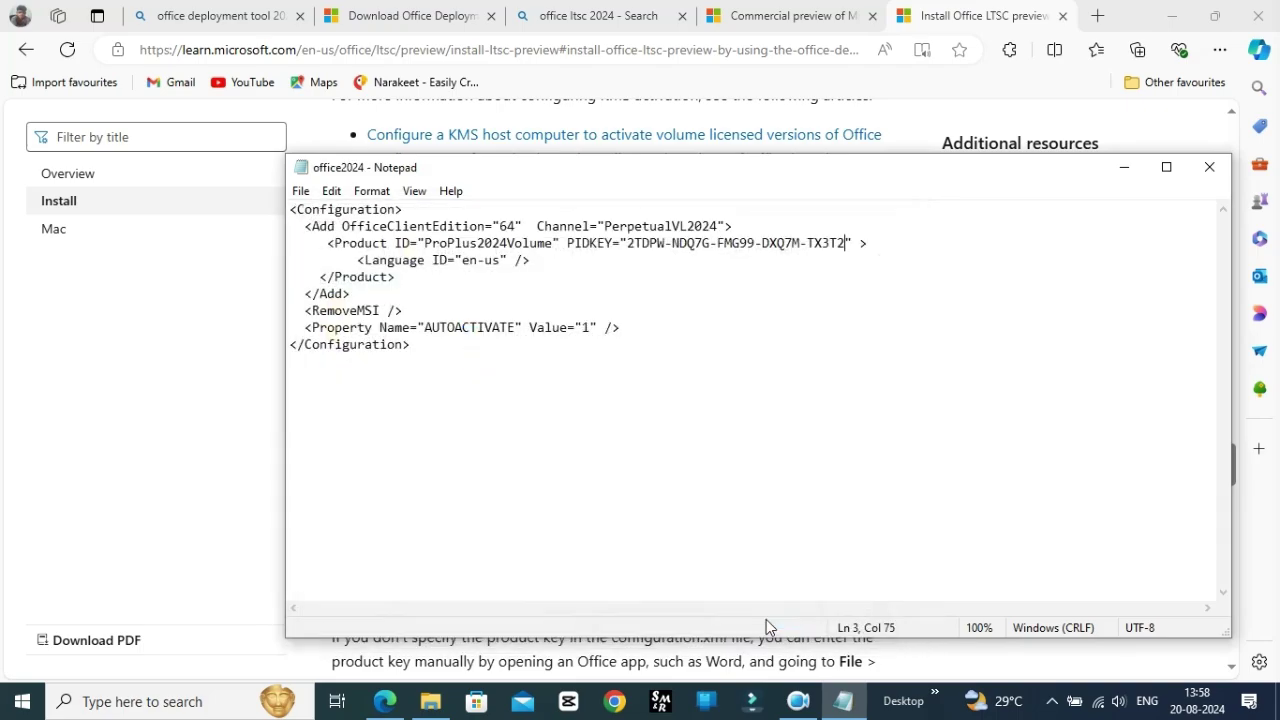
pyautogui.click(1210, 170)
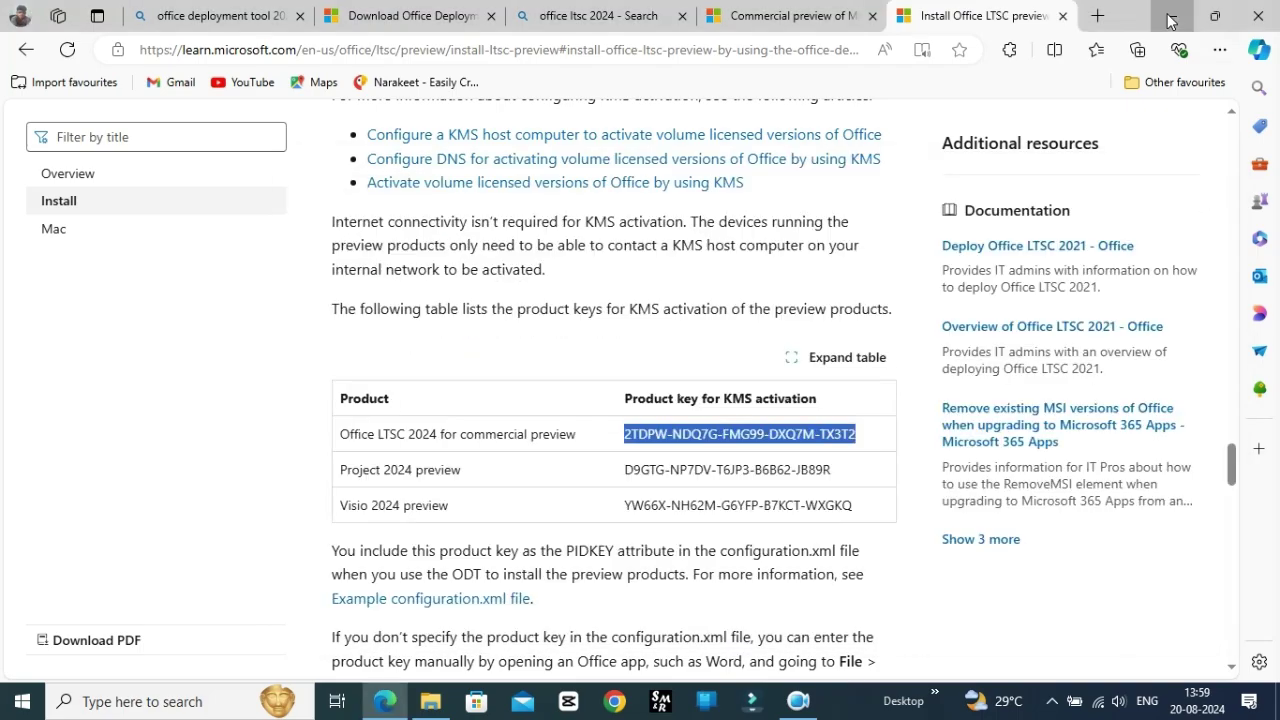
# - Minimise Edge and look inside the desktop's New folder, then close it
pyautogui.click(1172, 16)
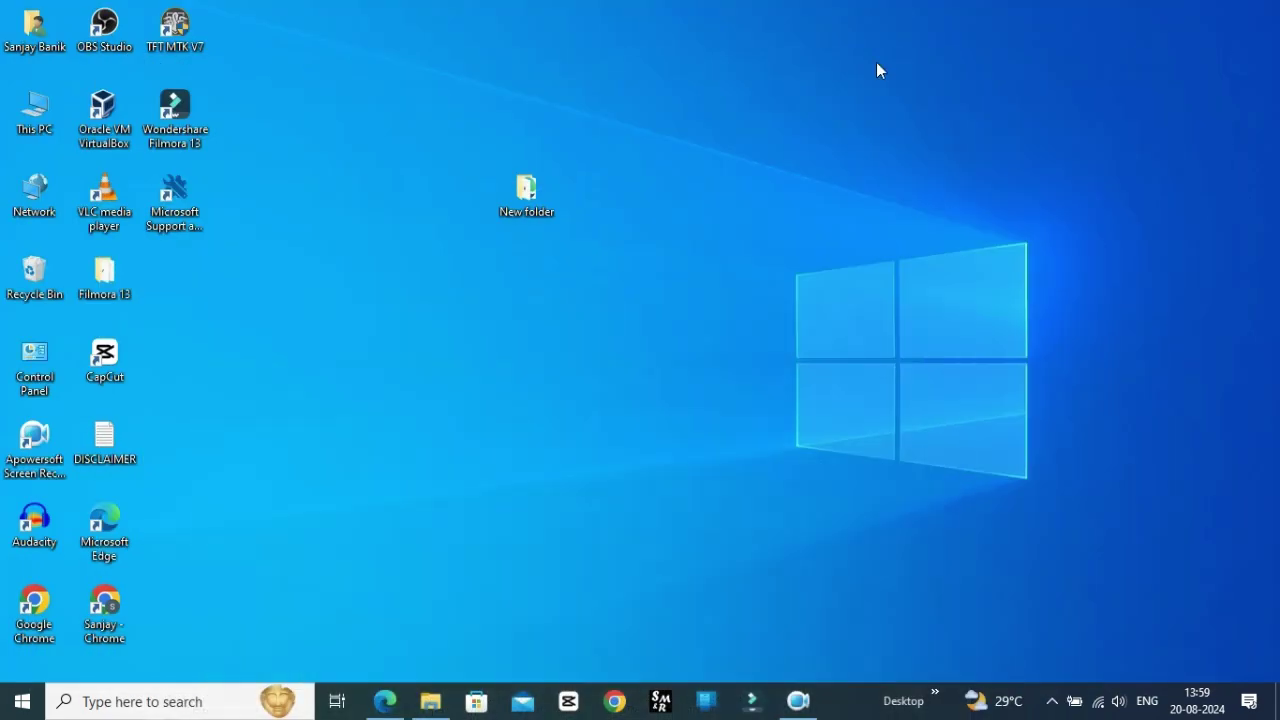
pyautogui.doubleClick(516, 194)
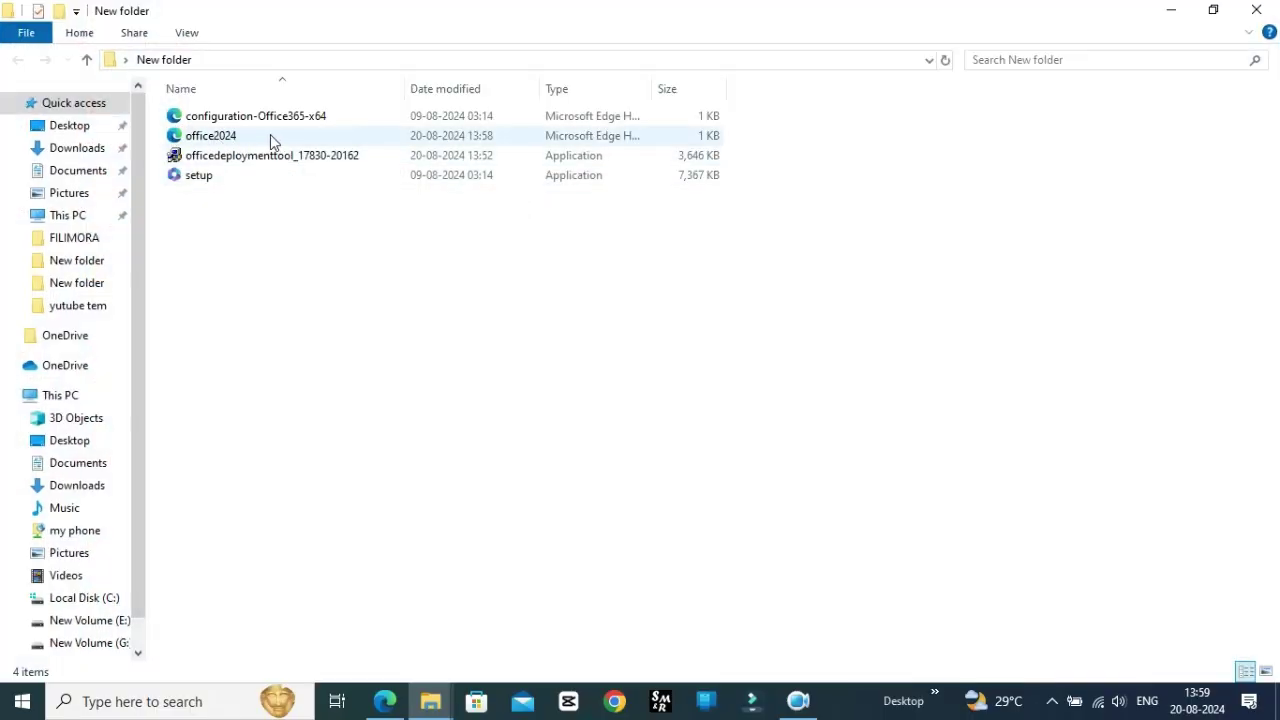
pyautogui.click(1262, 12)
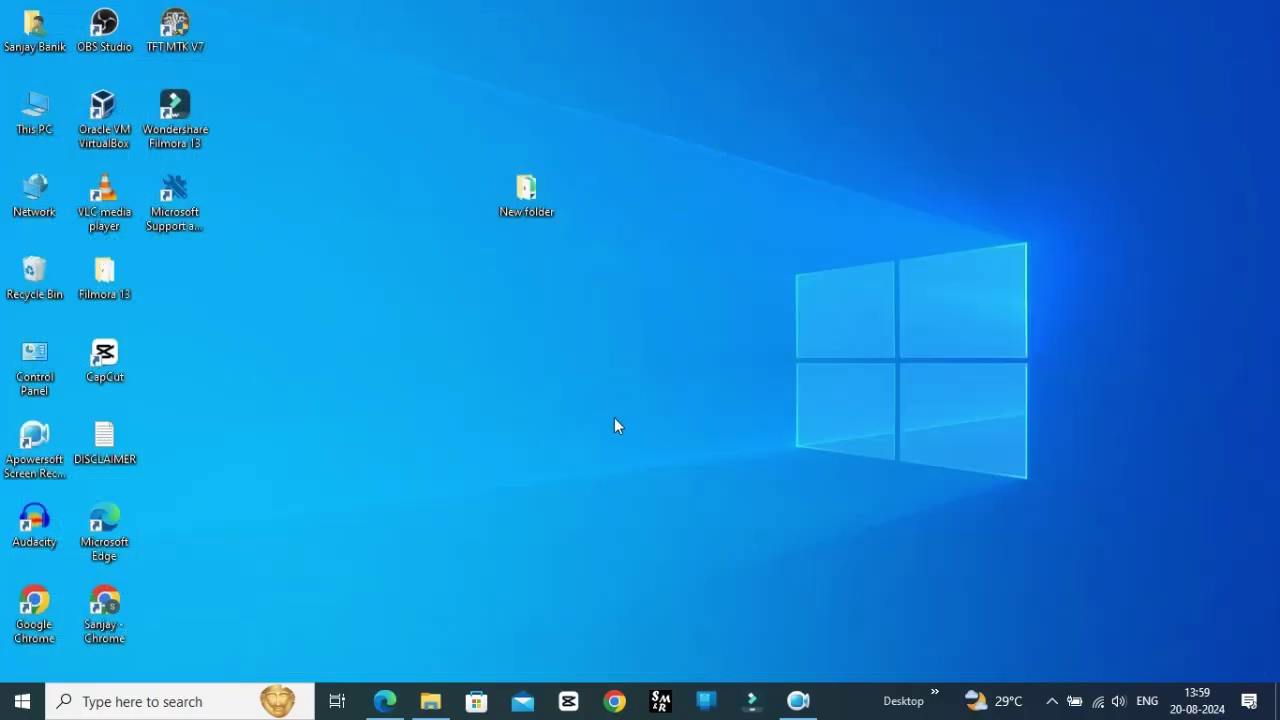
# - Launch a blank Notepad from search, minimise it, and bring back the Edge install guide
pyautogui.click(134, 701)
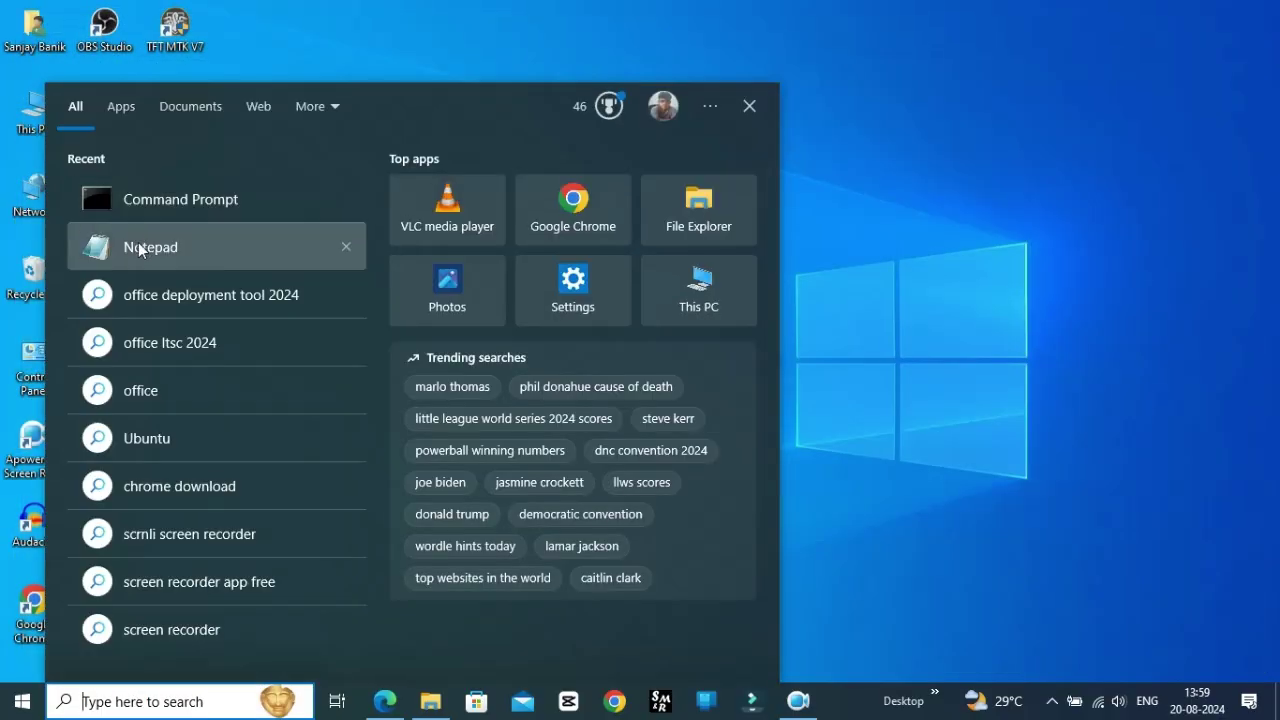
pyautogui.click(140, 248)
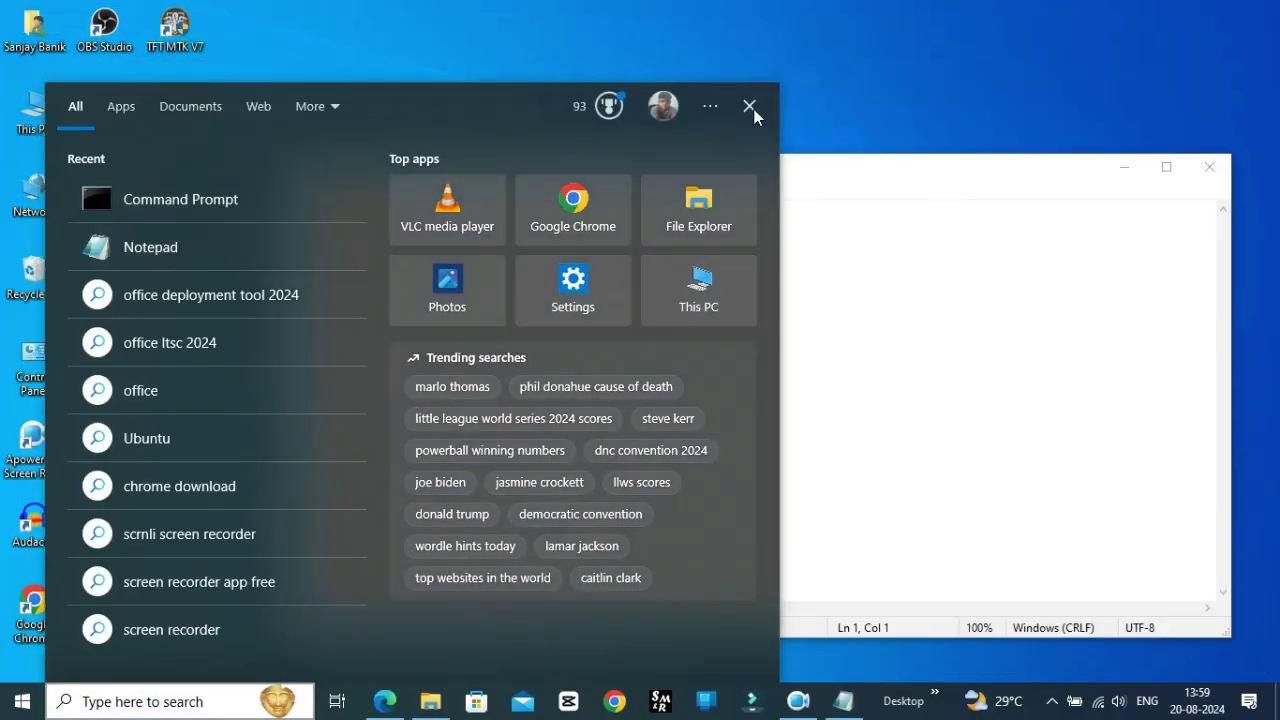
pyautogui.click(750, 106)
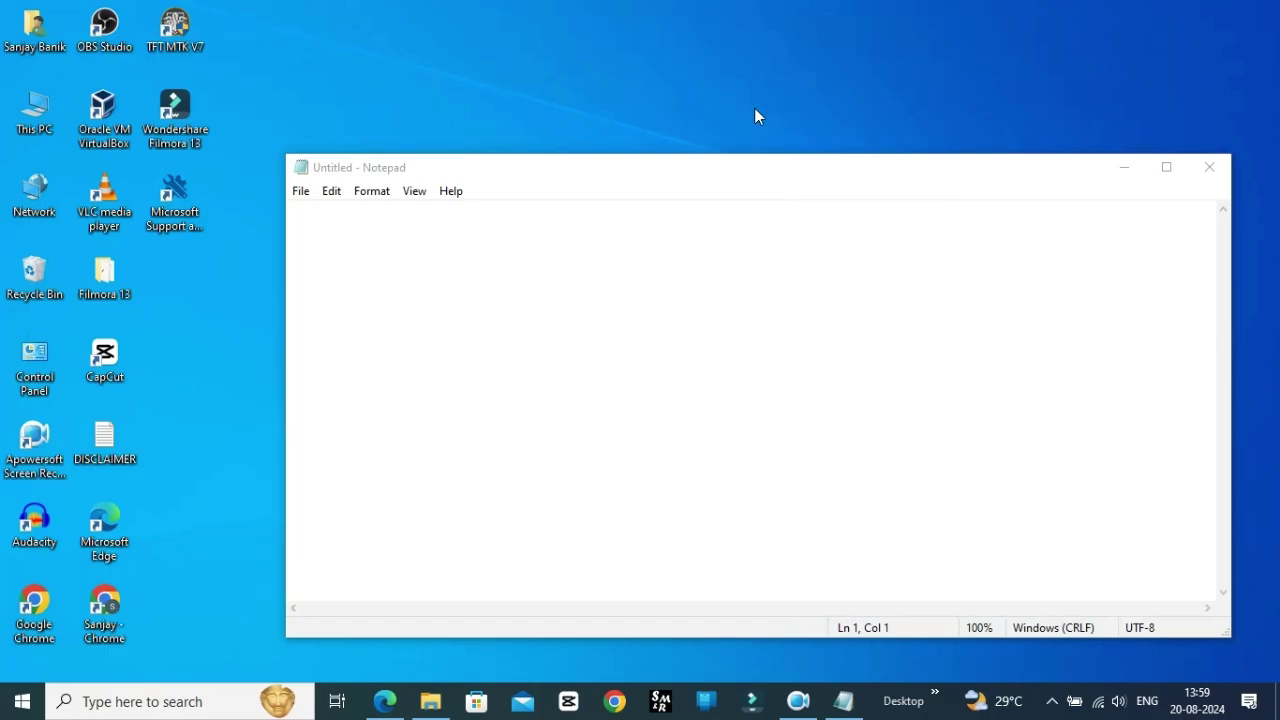
pyautogui.click(1125, 170)
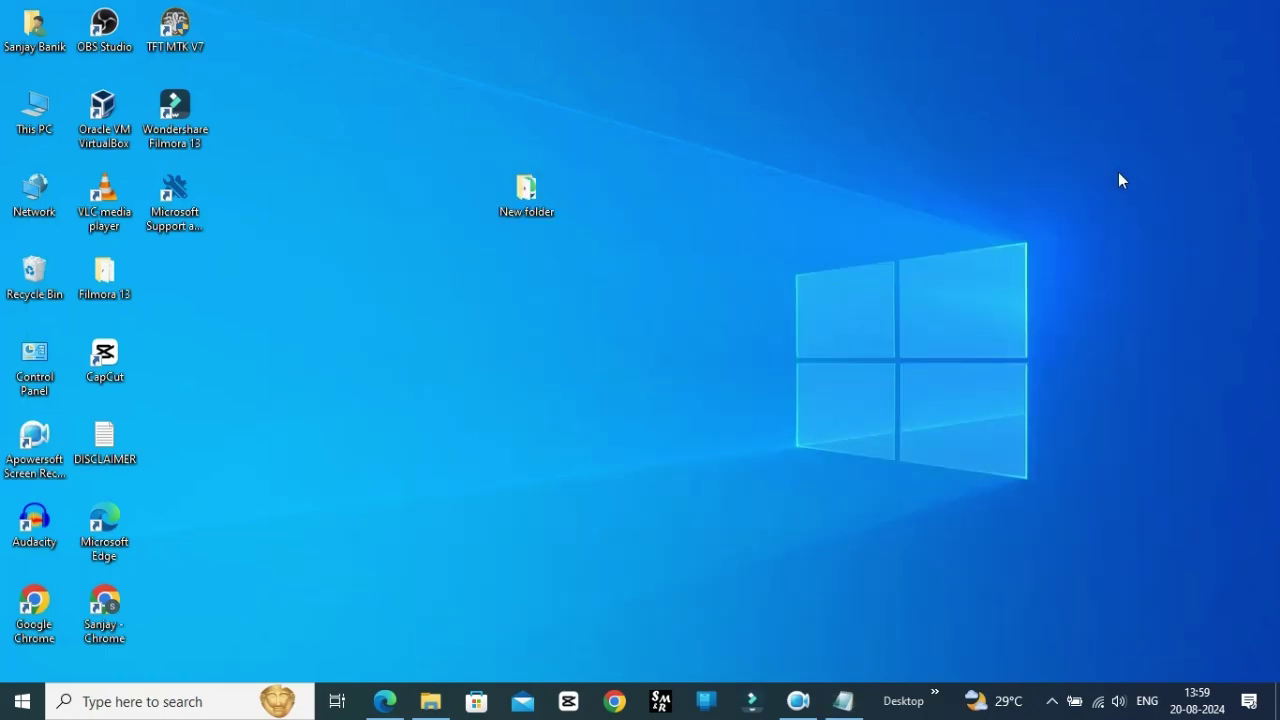
pyautogui.click(385, 701)
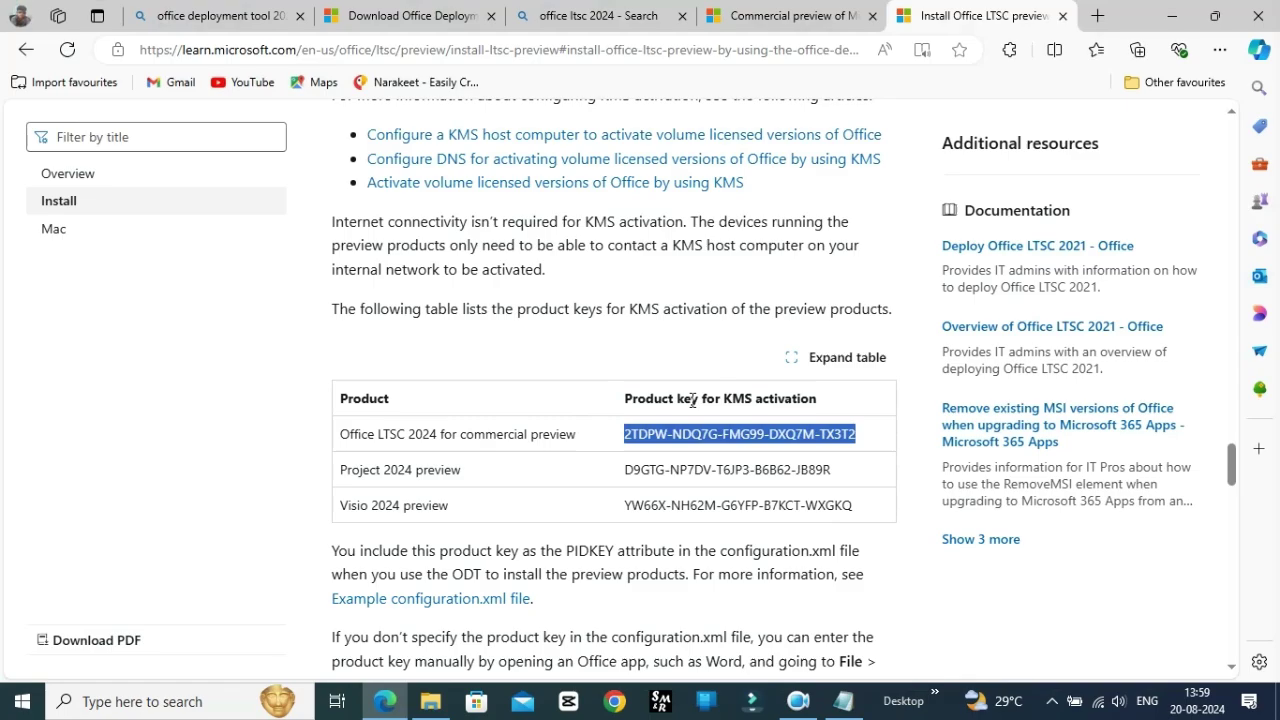
# - Scroll up to the Console block and select the setup.exe /configure configuration.xml command
pyautogui.scroll(2, 661, 433)
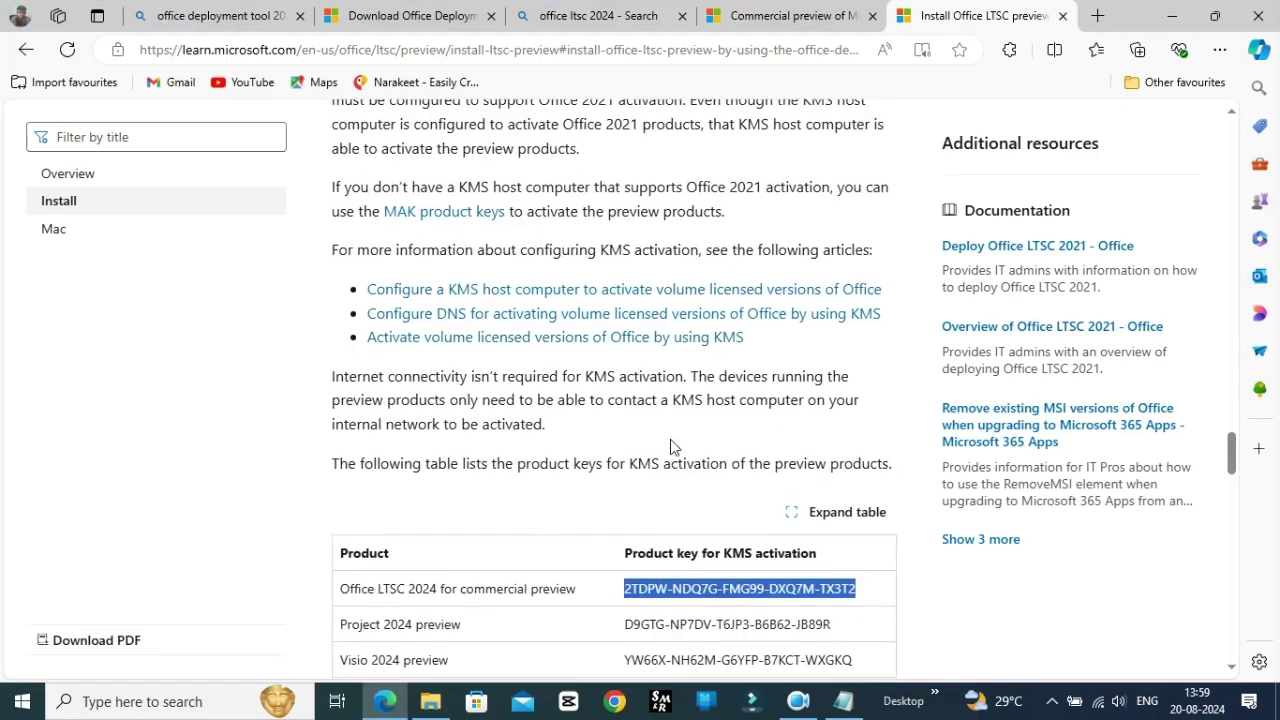
pyautogui.scroll(2, 668, 443)
pyautogui.scroll(4, 672, 443)
pyautogui.scroll(5, 700, 380)
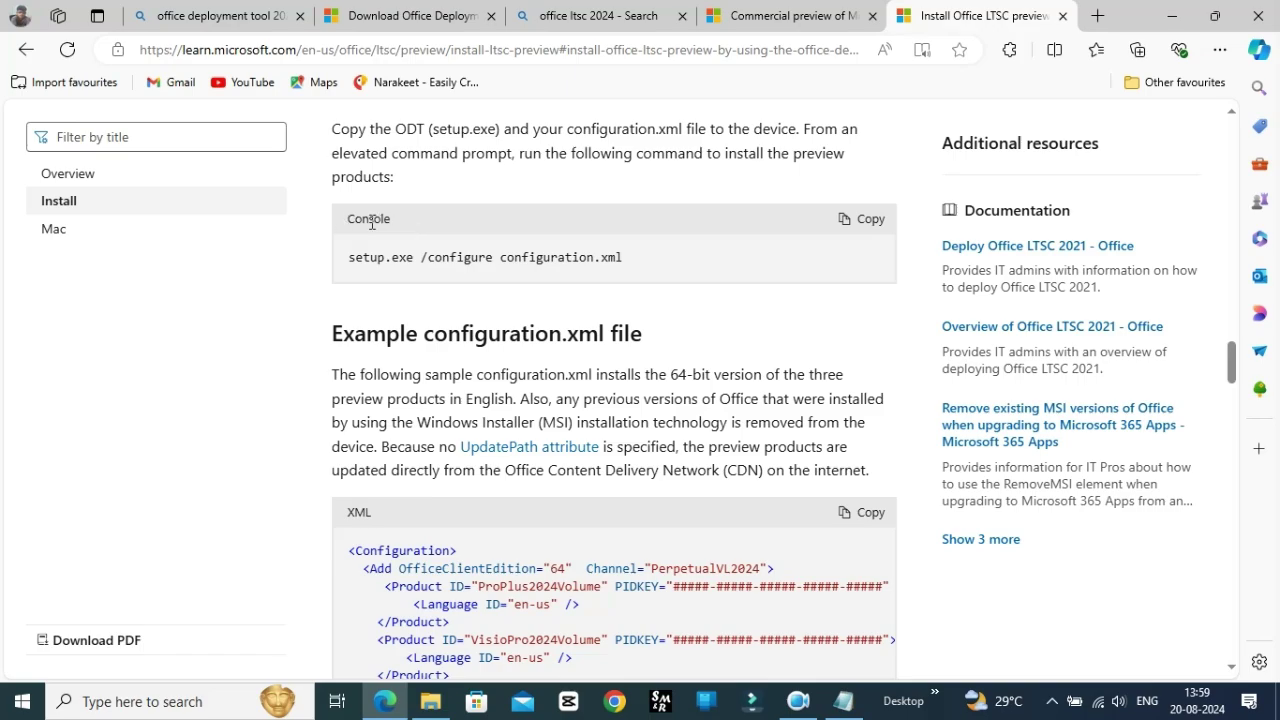
pyautogui.moveTo(347, 263); pyautogui.dragTo(650, 283)
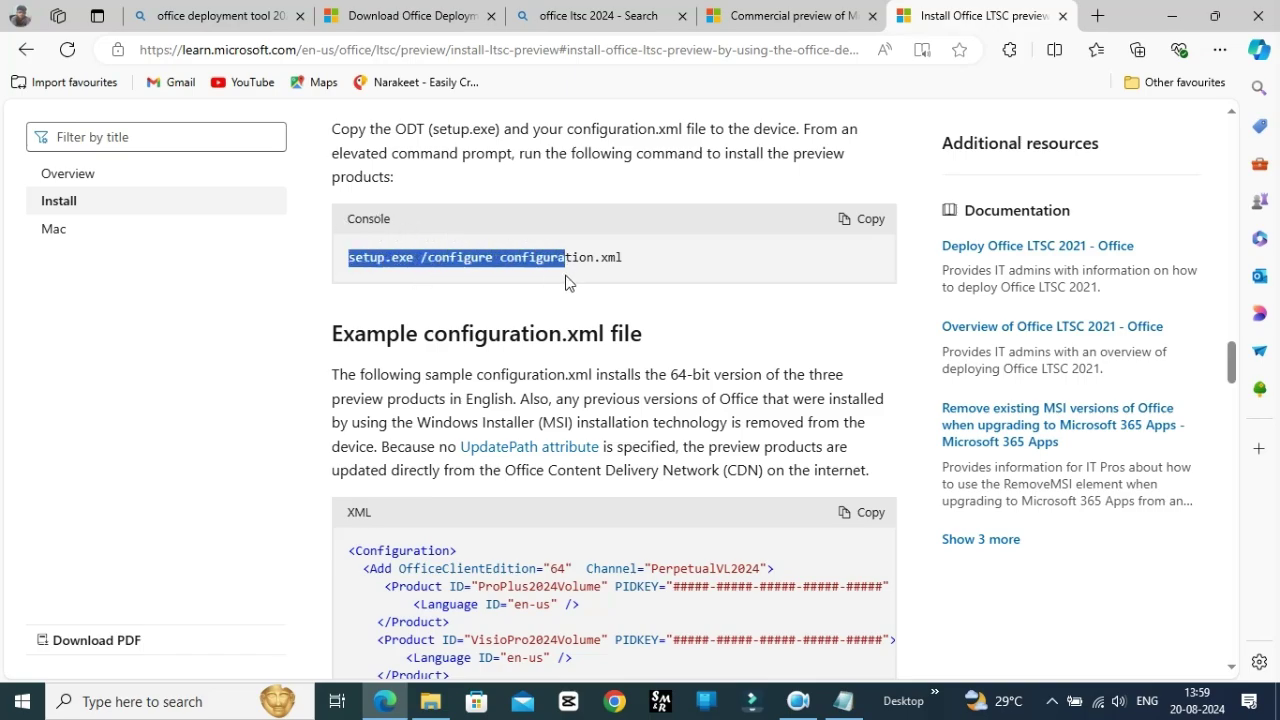
# - Paste the copied command into Notepad, edit it to setup.exe /configure office2024.xml, and minimise Notepad
pyautogui.click(862, 222)
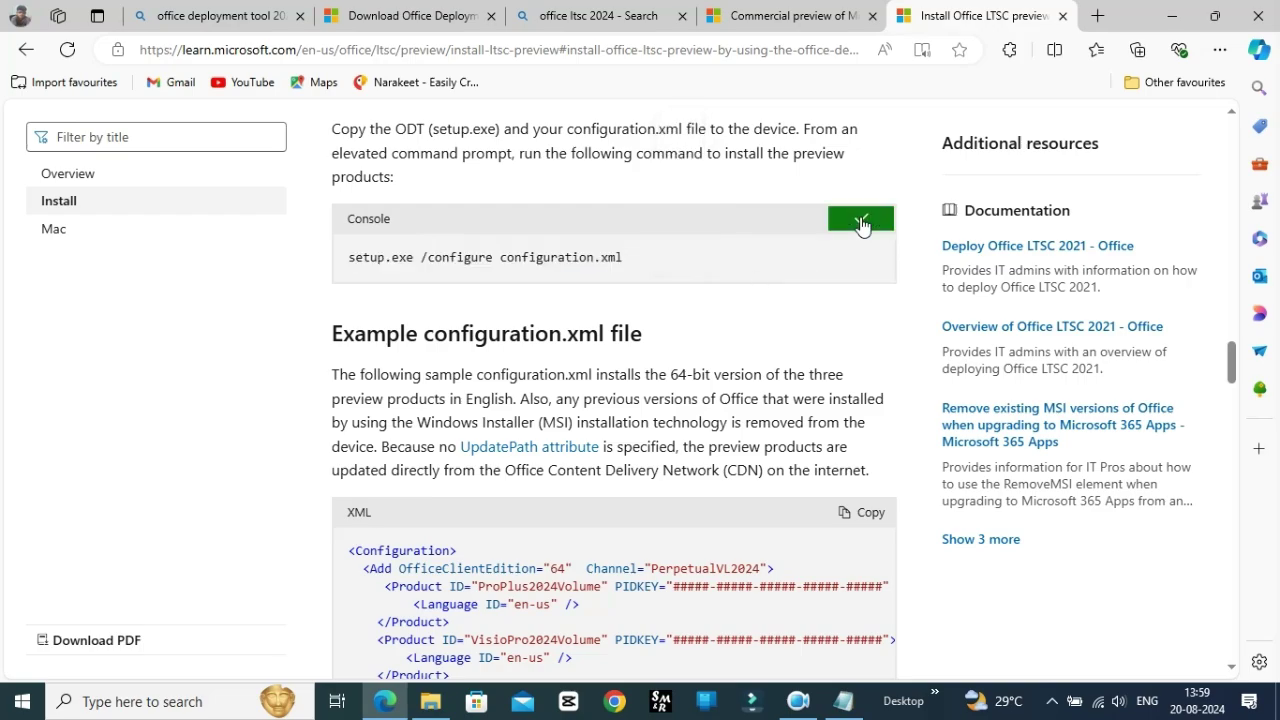
pyautogui.click(1171, 16)
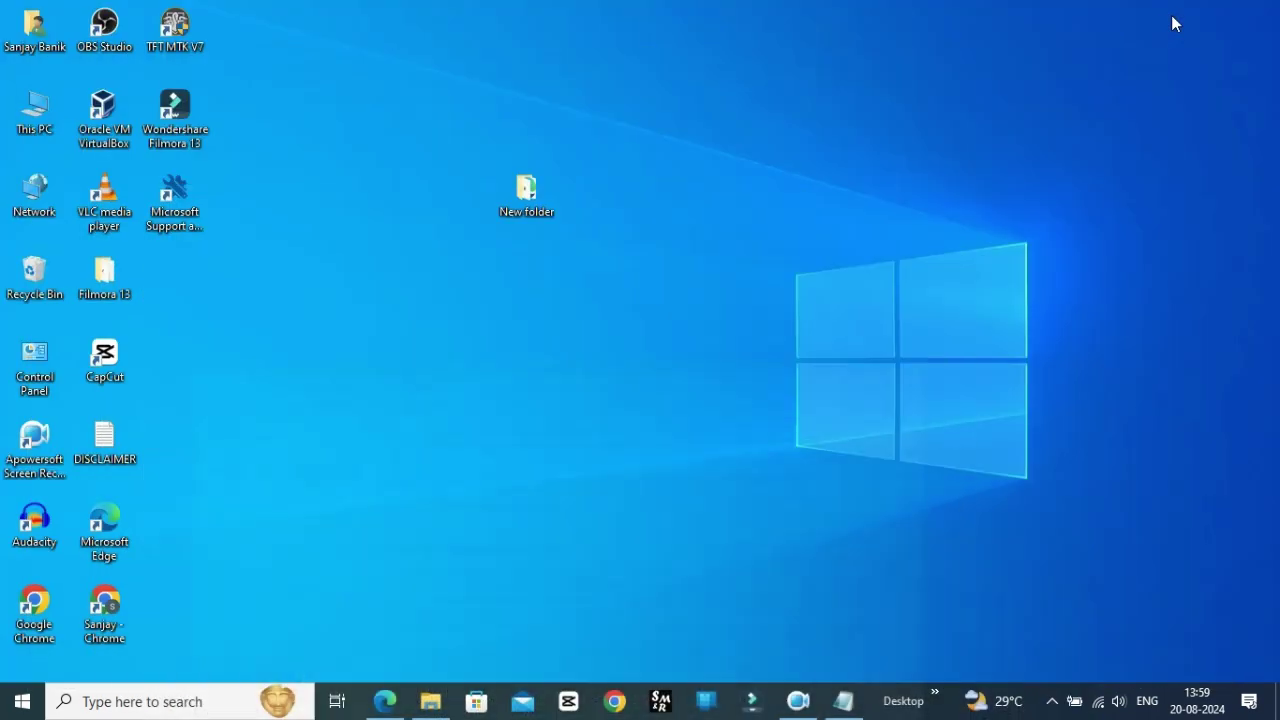
pyautogui.click(844, 701)
pyautogui.rightClick(321, 219)
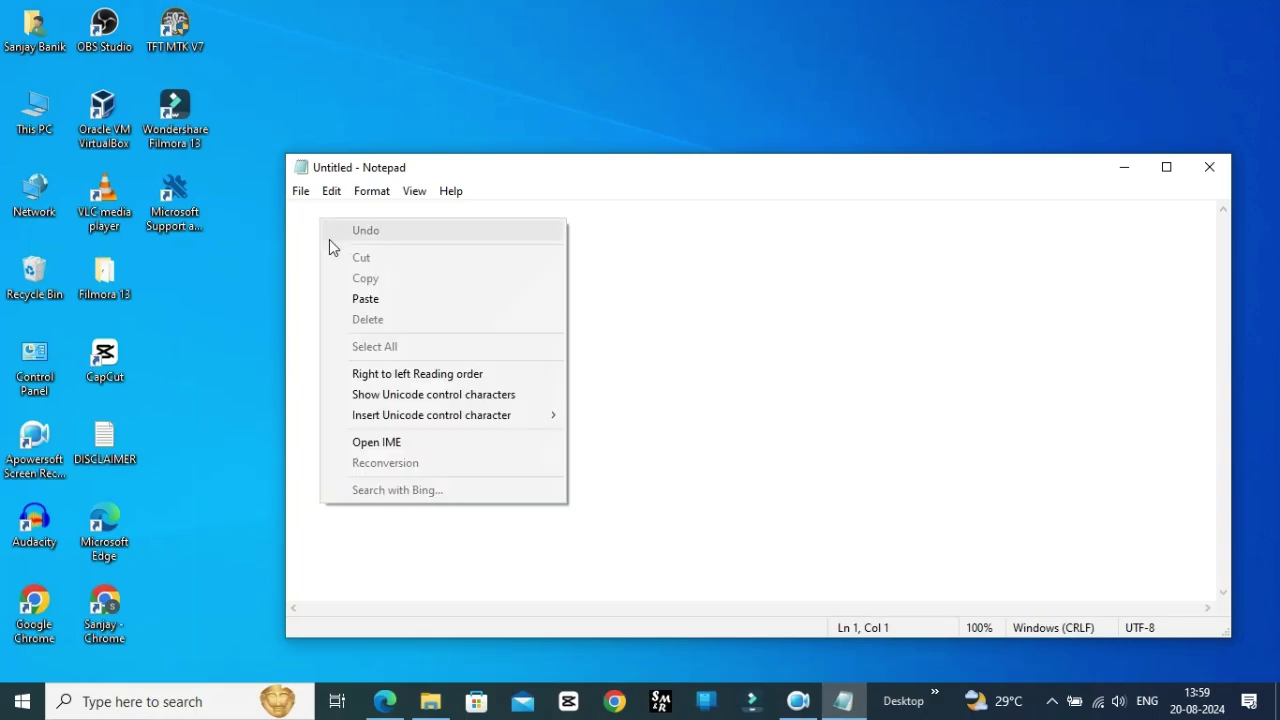
pyautogui.click(360, 298)
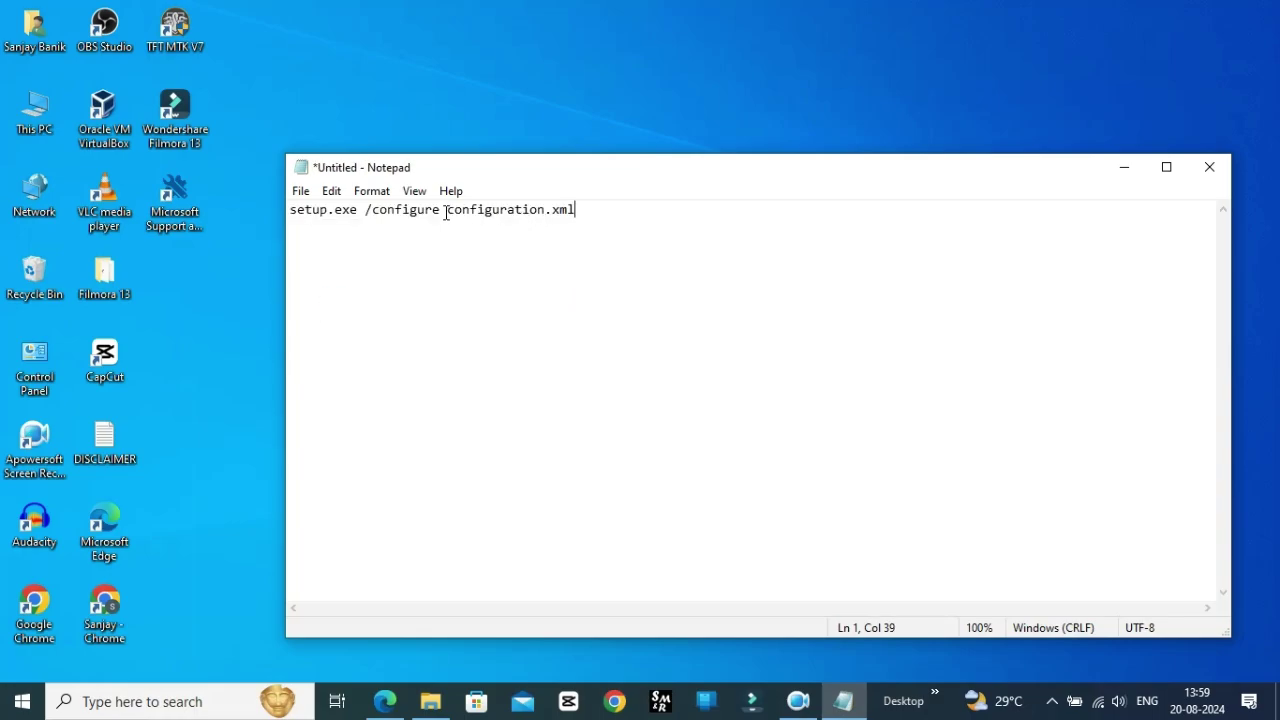
pyautogui.moveTo(446, 210); pyautogui.dragTo(543, 230)
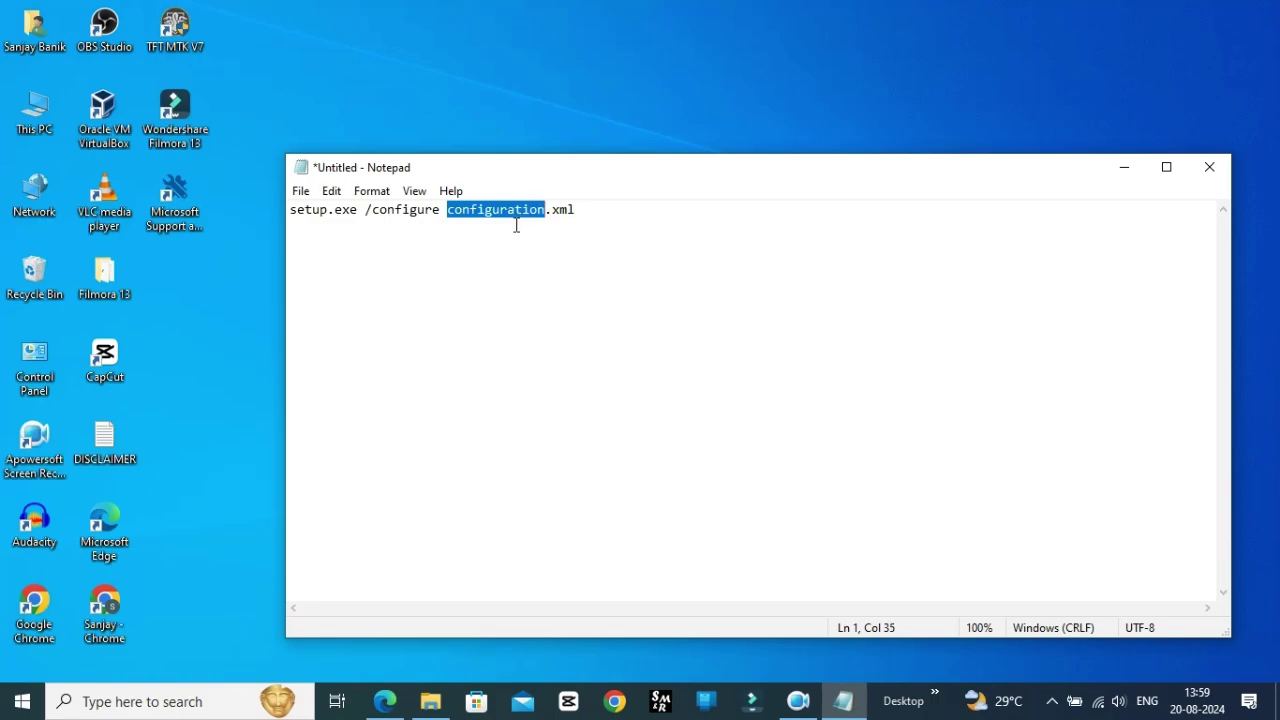
pyautogui.write('o')
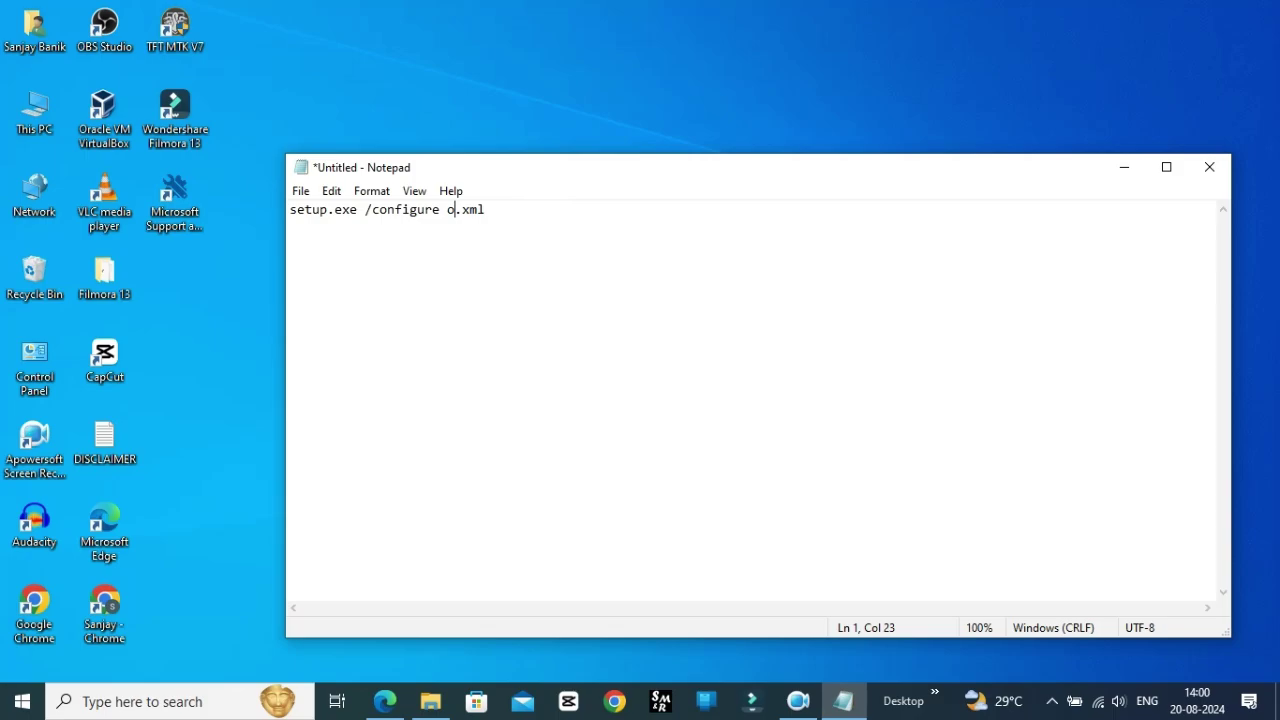
pyautogui.write('ffice')
pyautogui.write('2024')
pyautogui.click(1124, 168)
# - Launch Command Prompt as administrator via a cmd search and move its window lower right
pyautogui.click(115, 702)
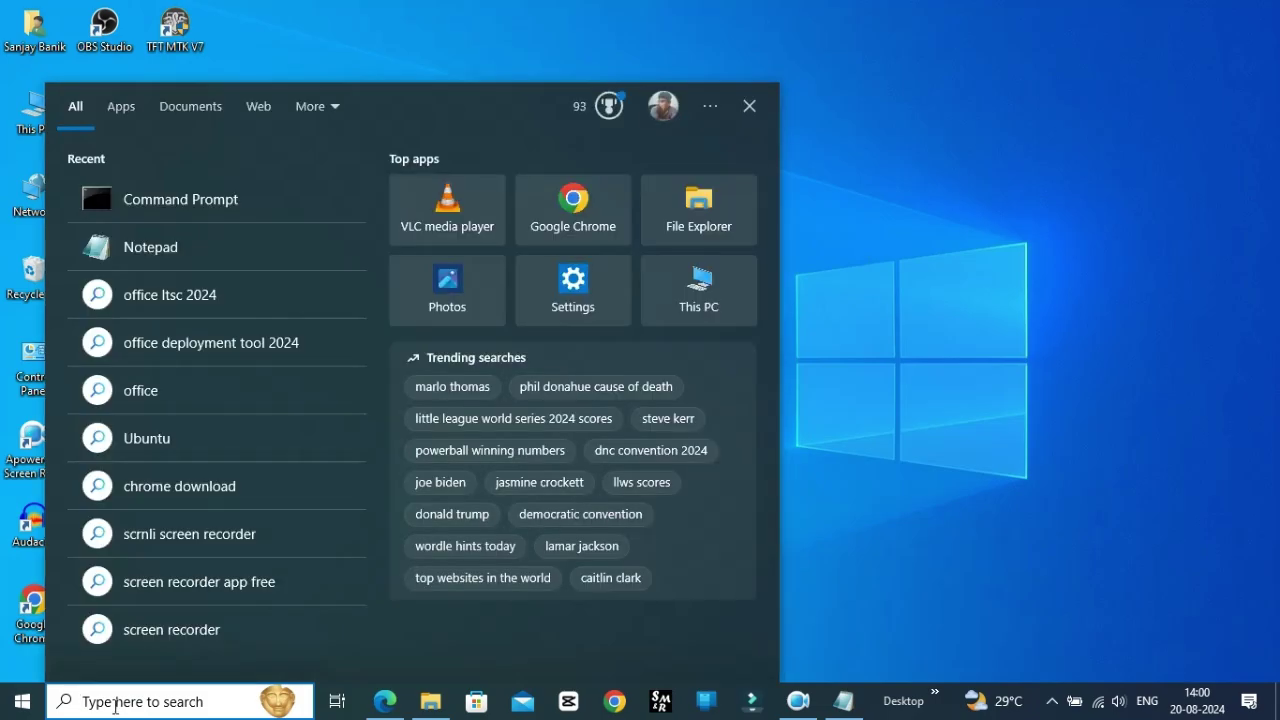
pyautogui.write('cmd')
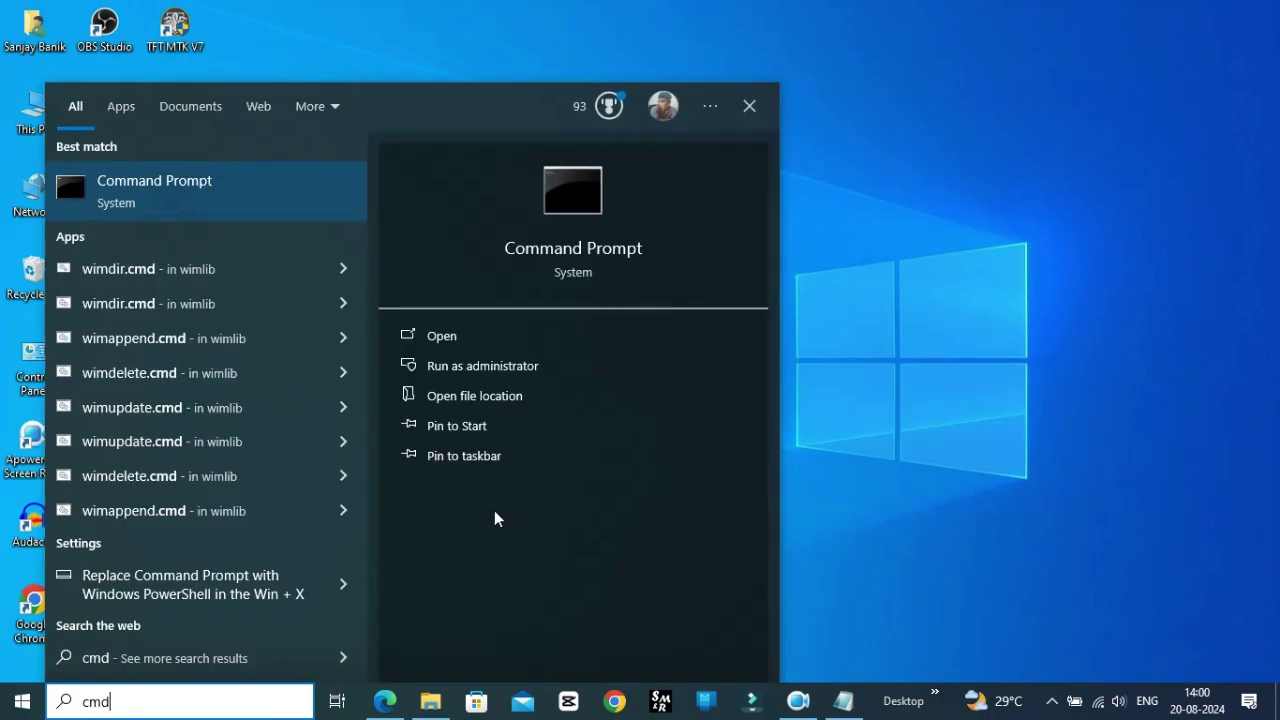
pyautogui.click(472, 368)
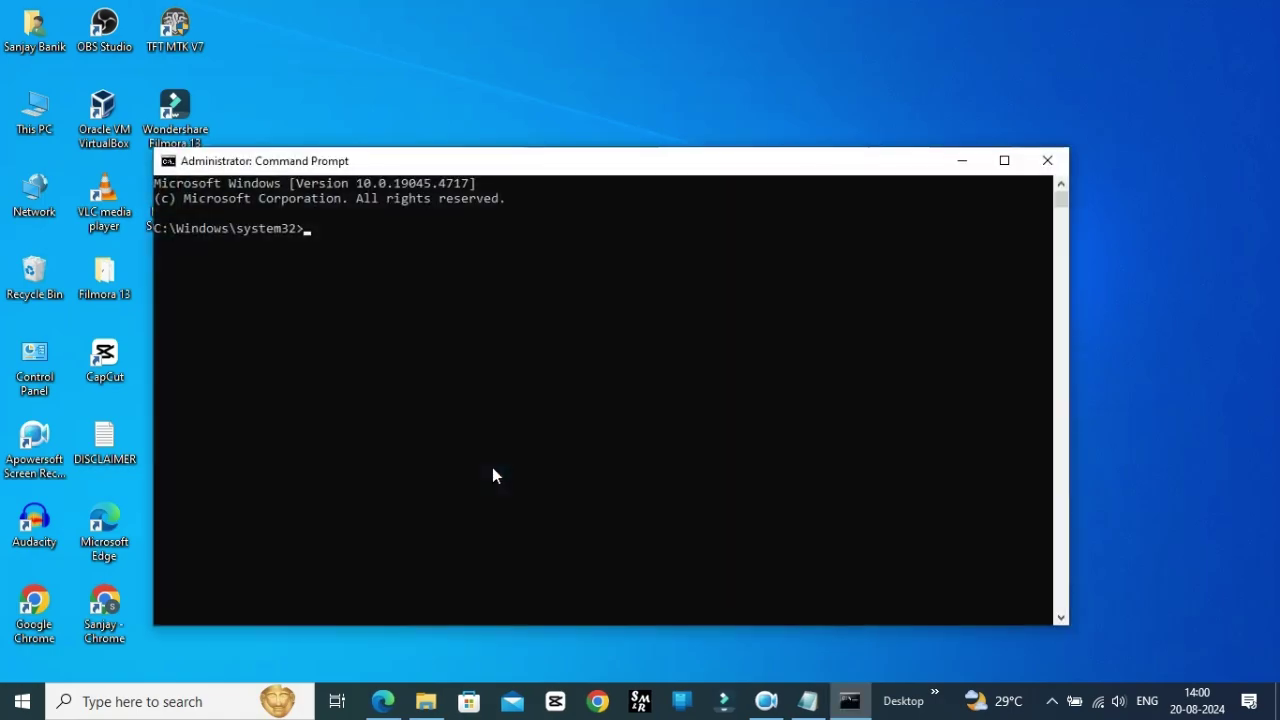
pyautogui.moveTo(565, 168); pyautogui.dragTo(627, 266)
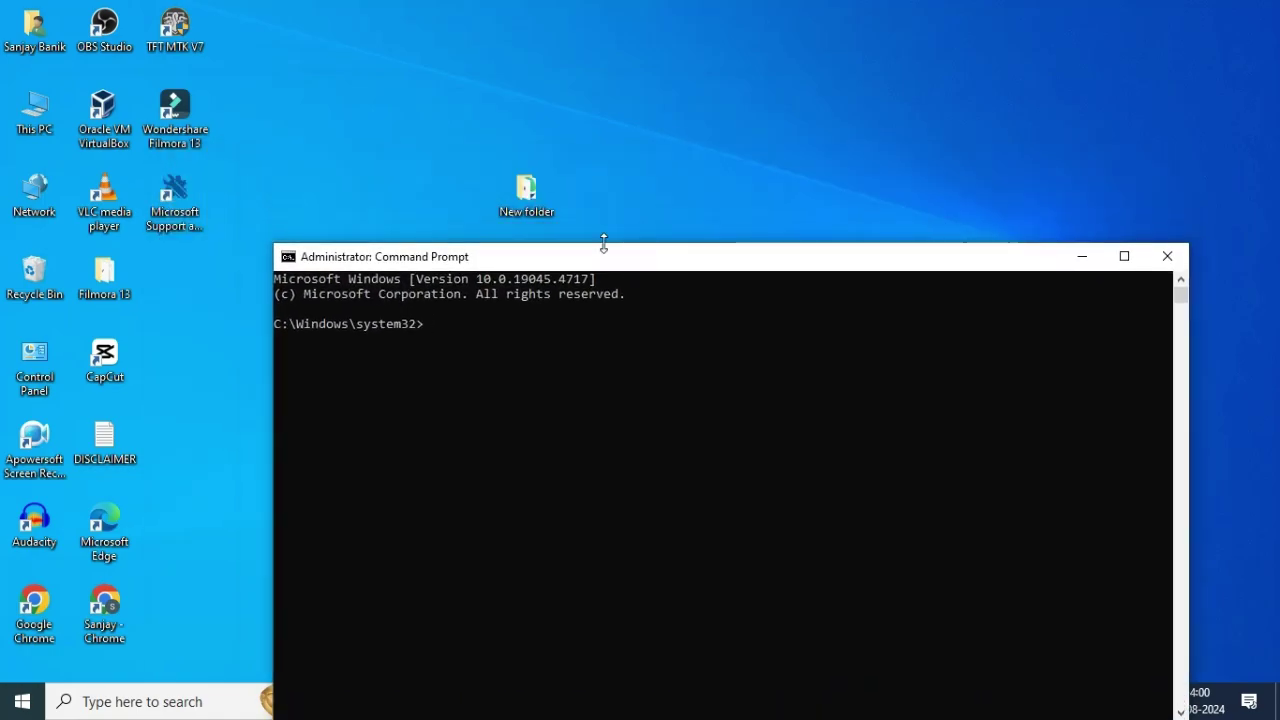
# - Open the desktop's New folder, reveal its full path in the address bar, then minimise it
pyautogui.click(527, 192)
pyautogui.doubleClick(527, 192)
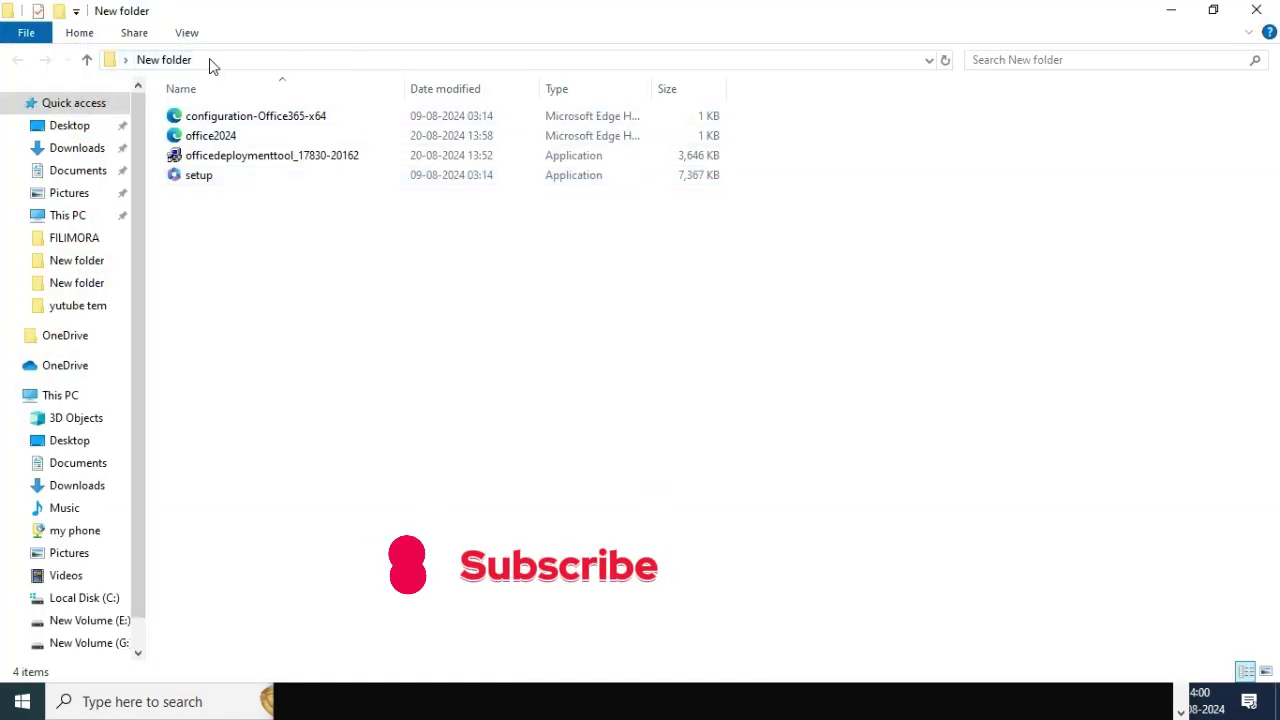
pyautogui.click(210, 62)
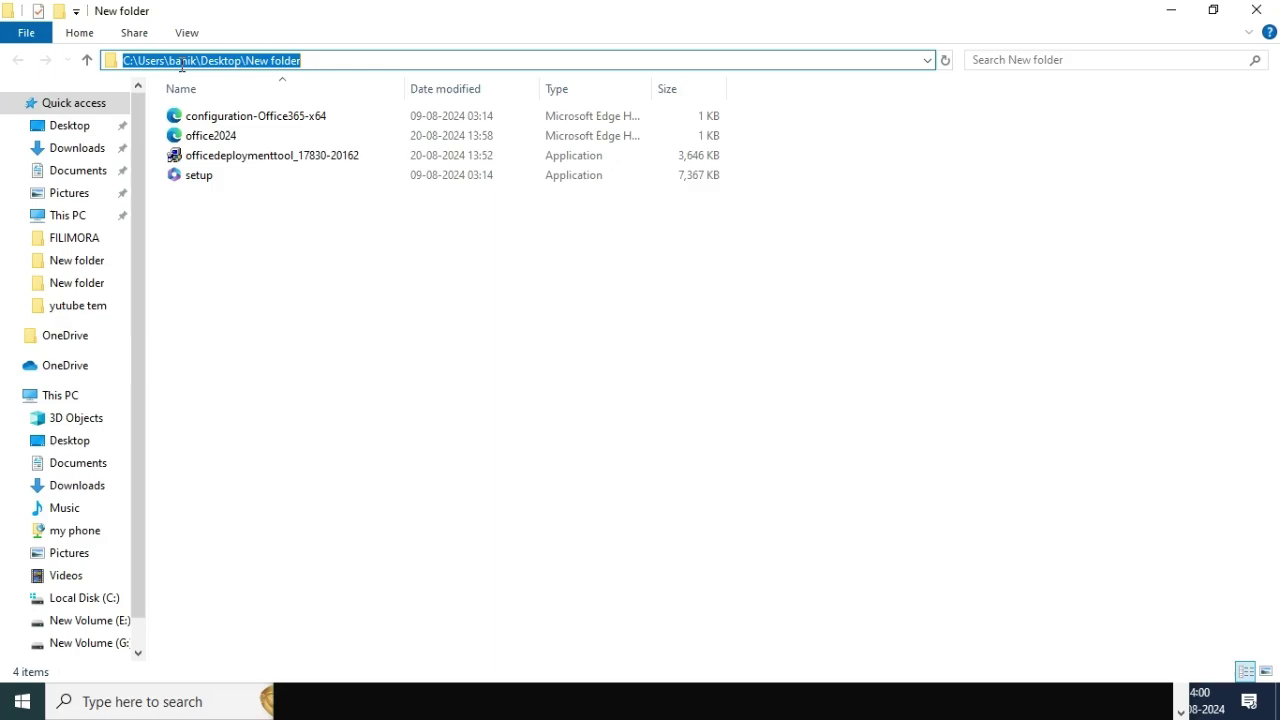
pyautogui.click(1171, 10)
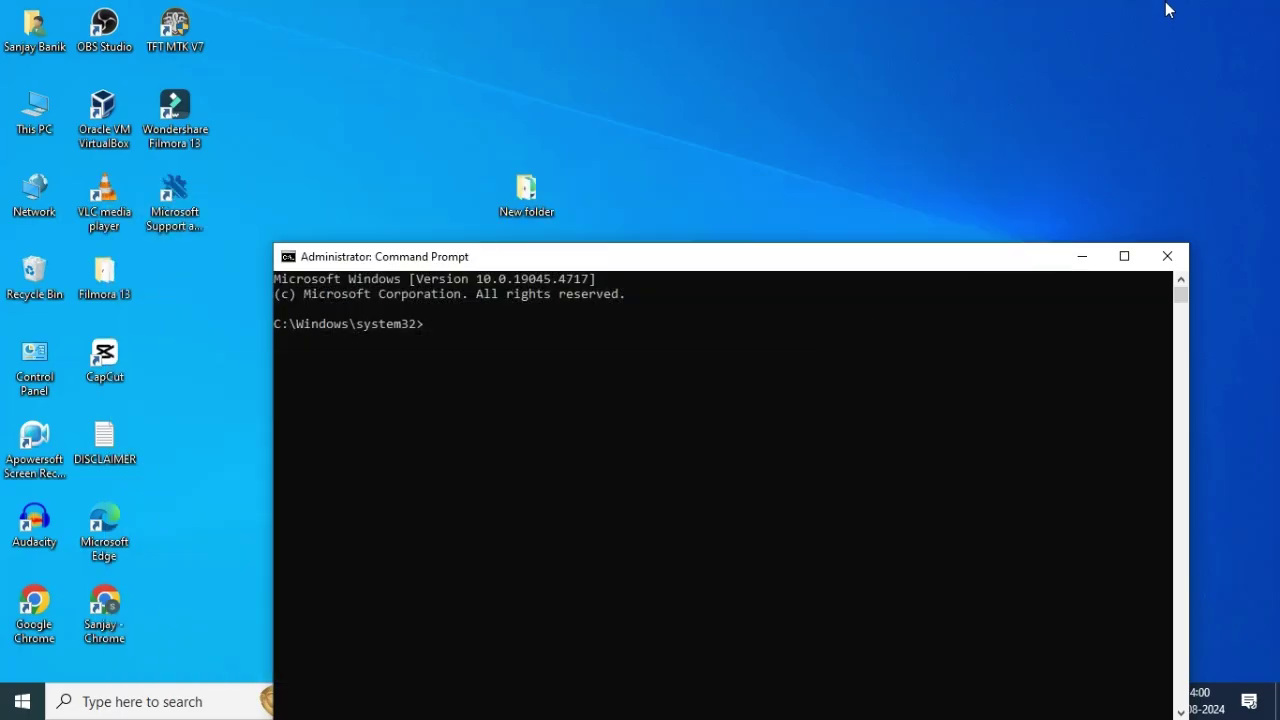
pyautogui.moveTo(740, 262); pyautogui.dragTo(750, 160)
pyautogui.write('cd')
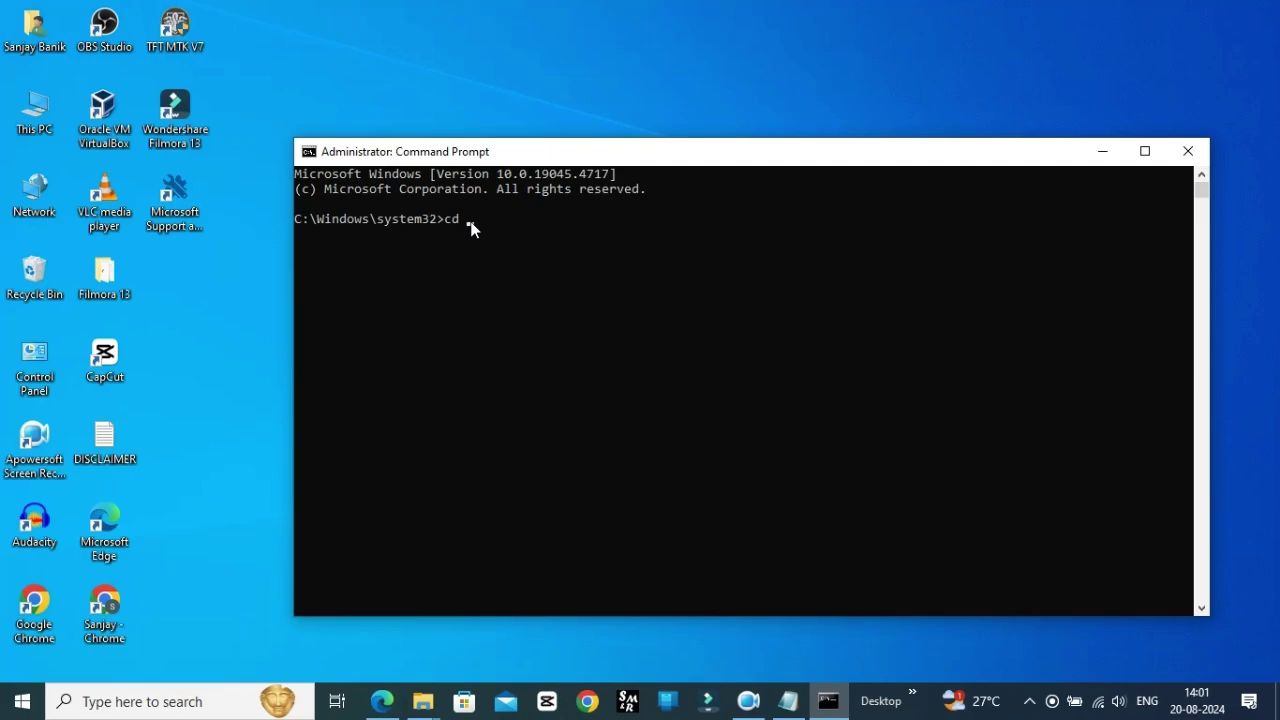
# - Change directory to the user's Desktop\New folder and put the Notepad install command on the clipboard
pyautogui.write('C:\\Users\\banik\\Desktop\\New folder')
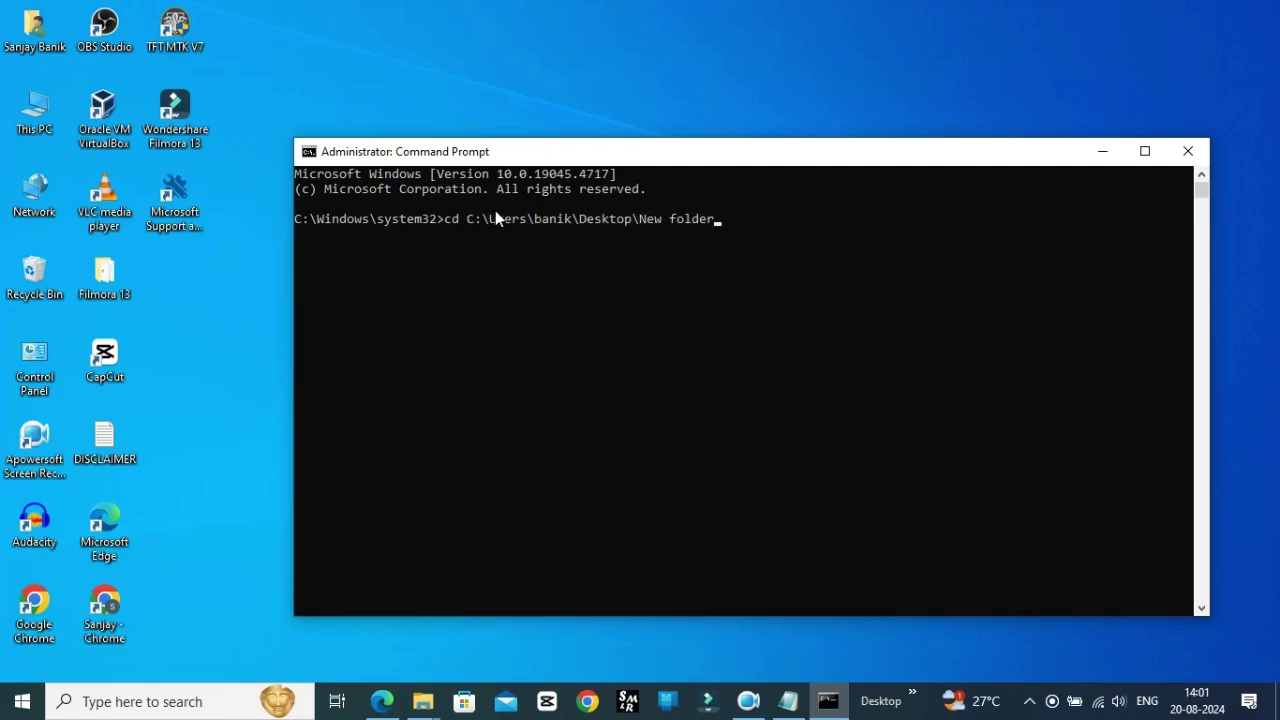
pyautogui.press('Return')
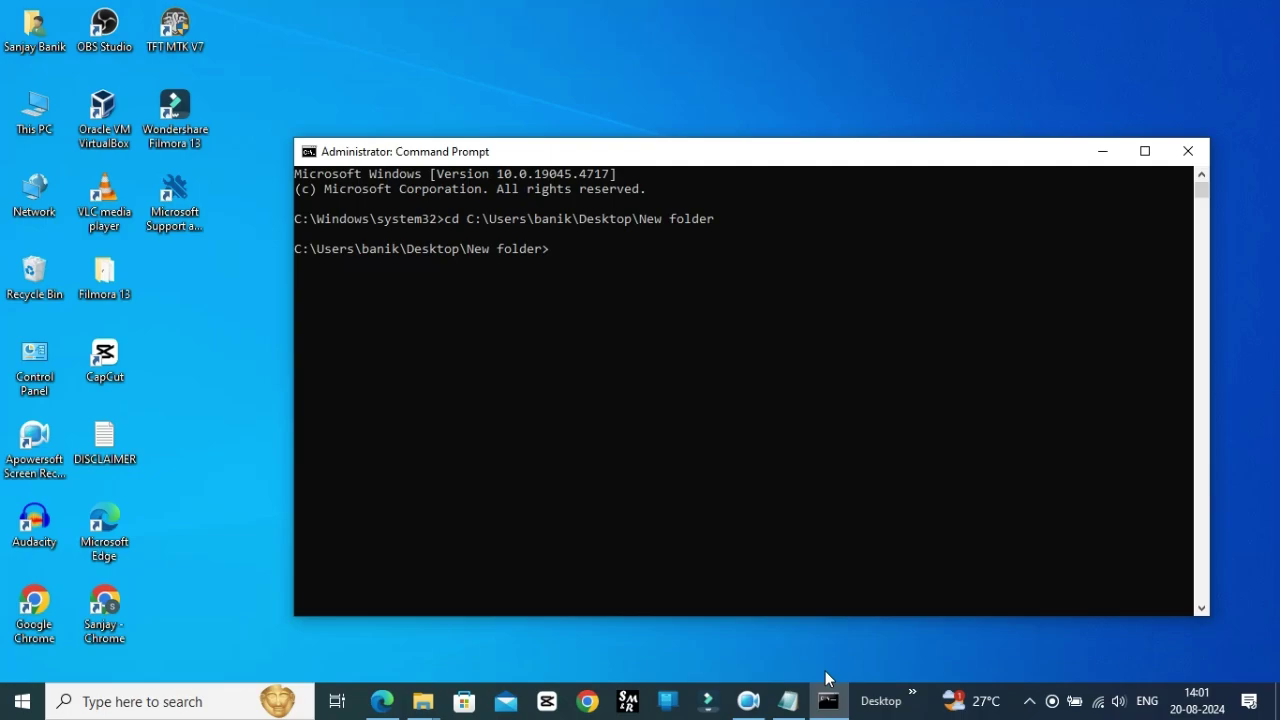
pyautogui.click(792, 701)
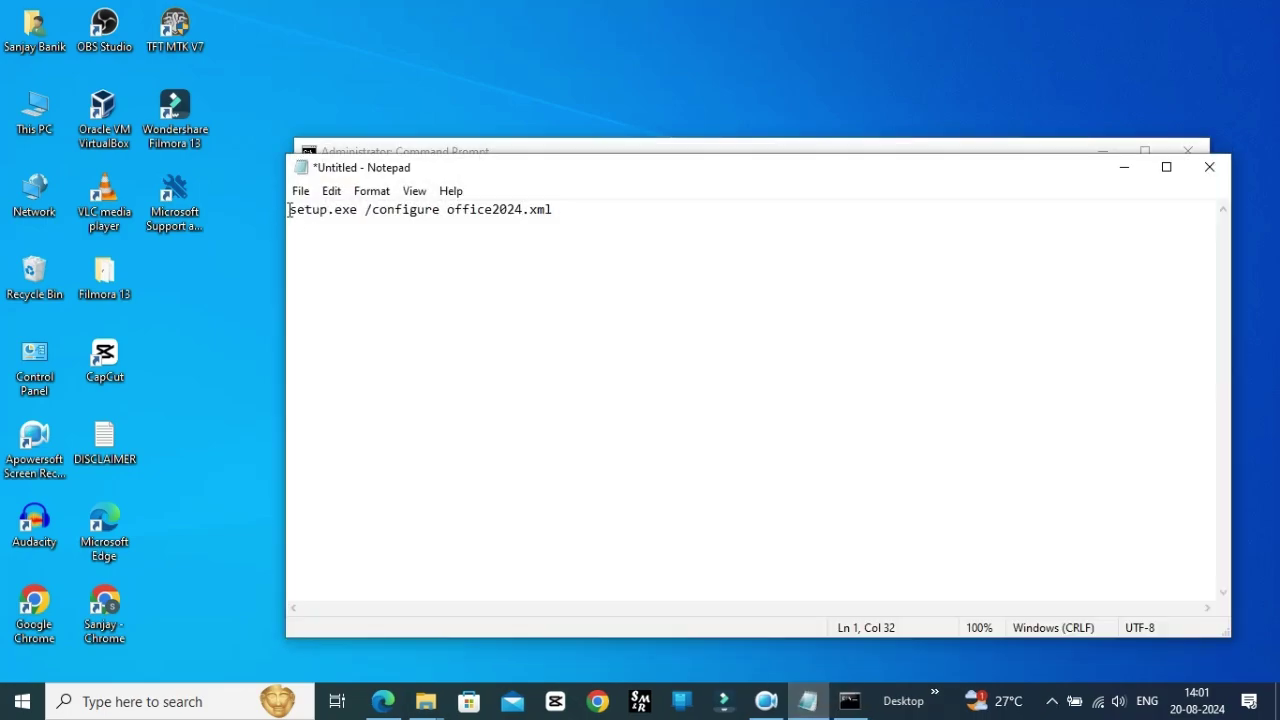
pyautogui.moveTo(290, 210); pyautogui.dragTo(558, 222)
pyautogui.press('super+c')
pyautogui.rightClick(538, 214)
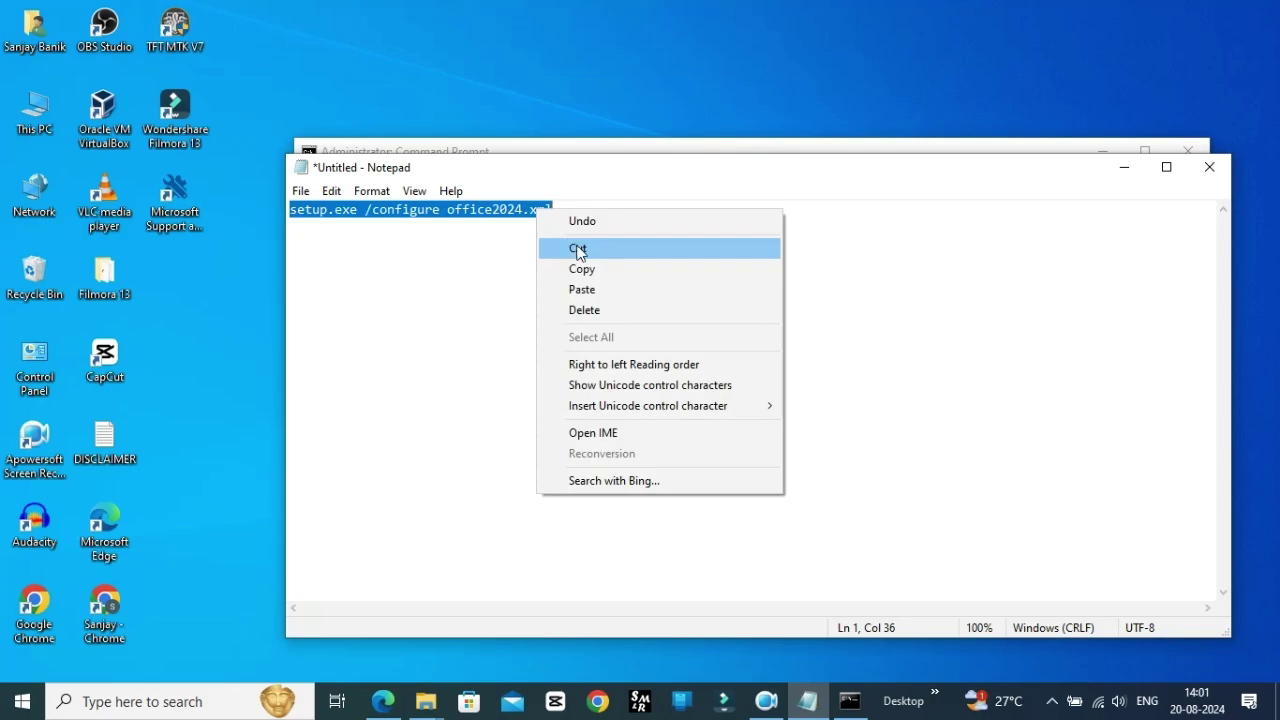
pyautogui.click(578, 247)
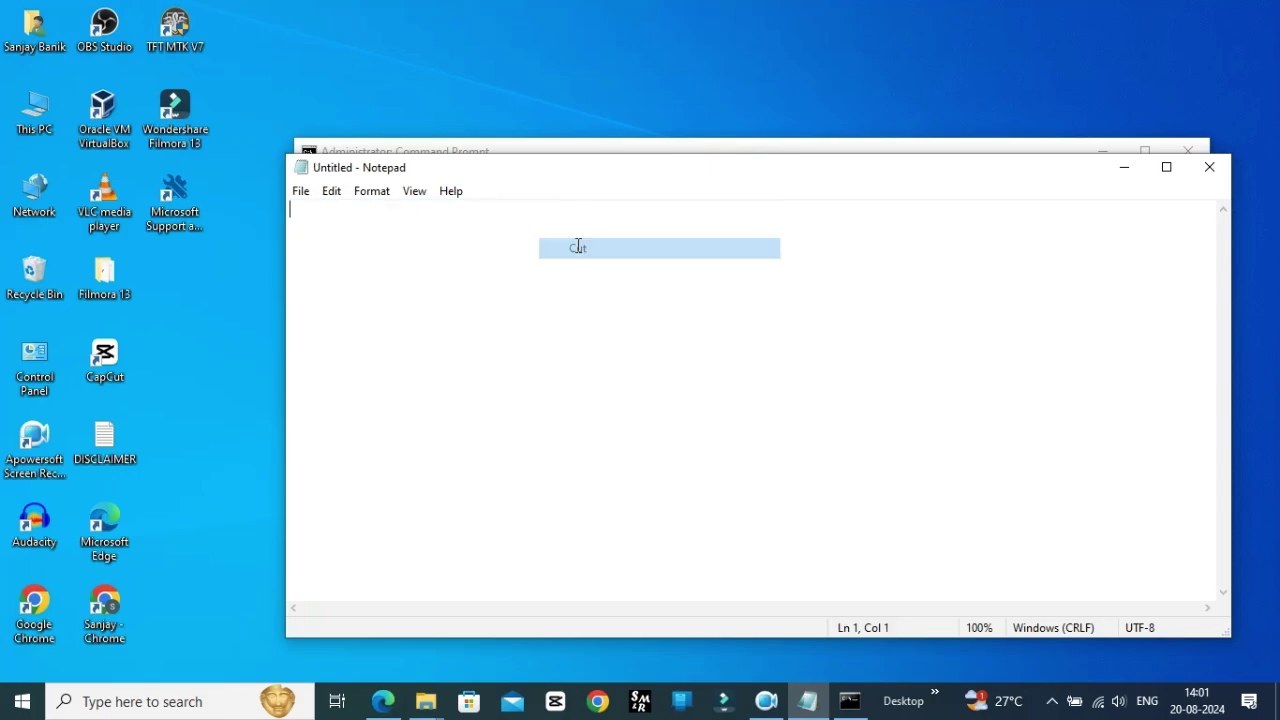
pyautogui.rightClick(325, 215)
pyautogui.click(390, 294)
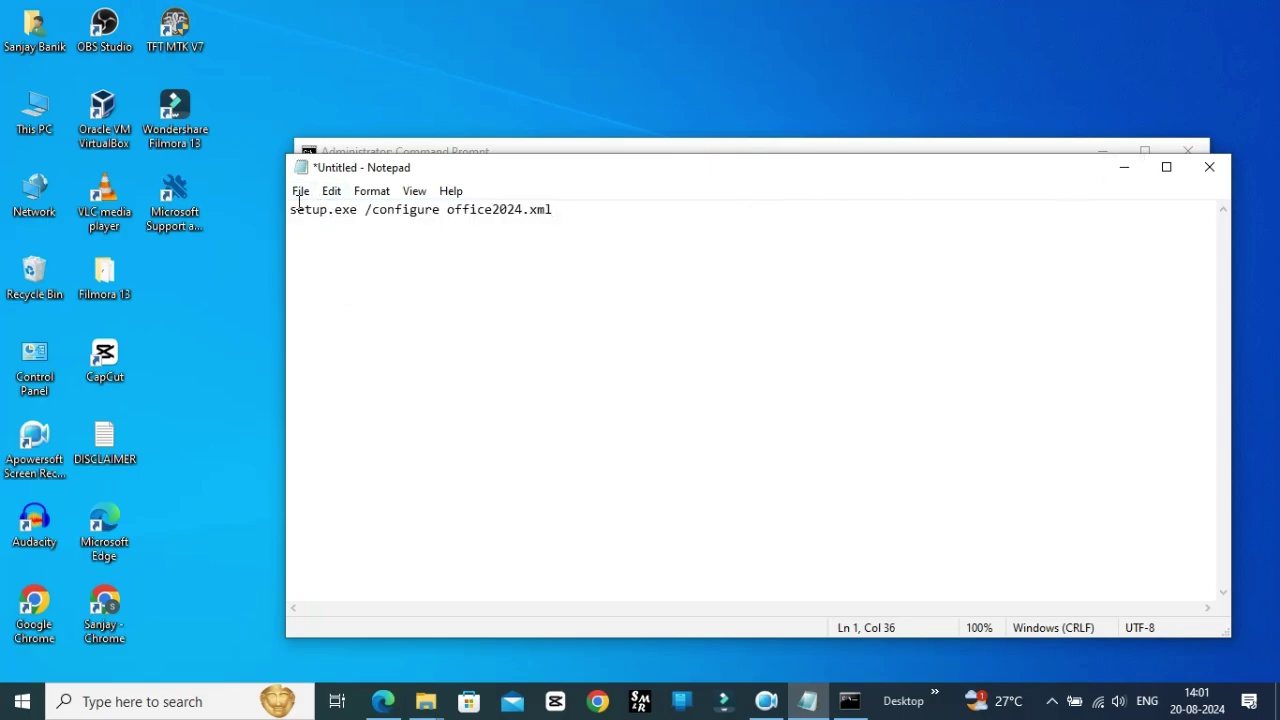
# - Paste and run setup.exe /configure office2024.xml in the Command Prompt
pyautogui.hotkey('alt', 'Tab')
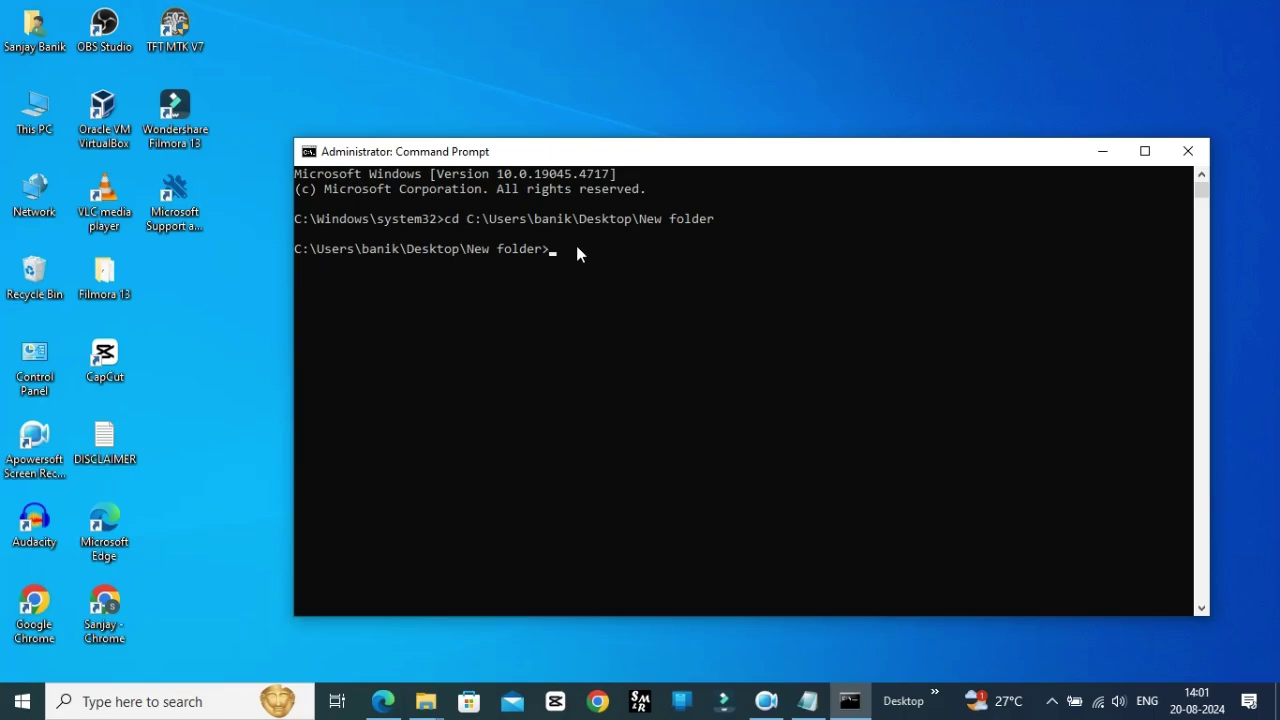
pyautogui.rightClick(576, 247)
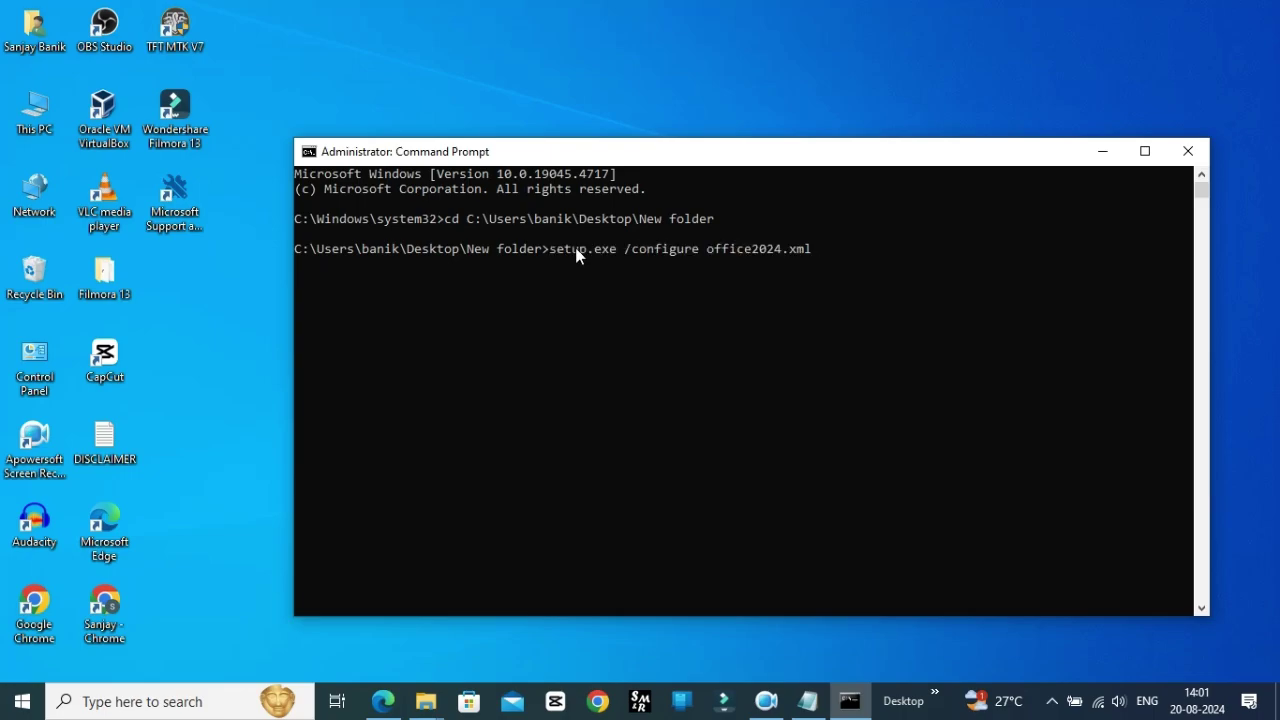
pyautogui.press('Return')
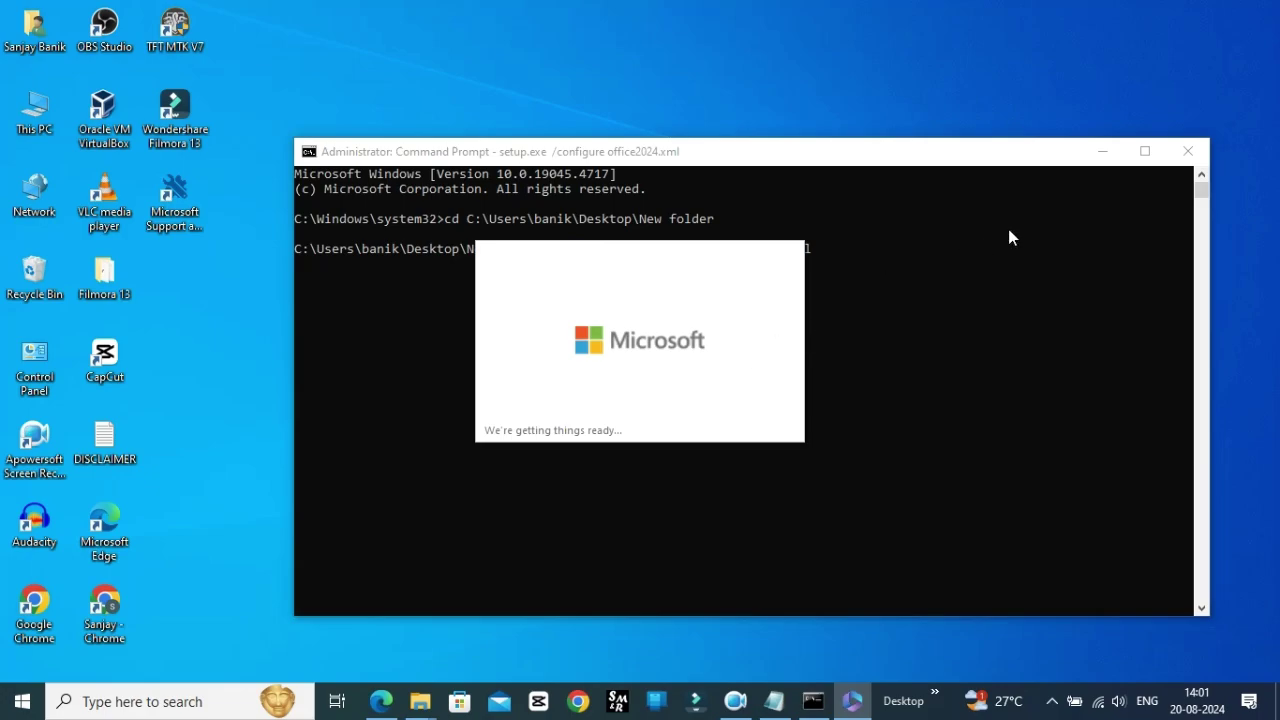
# - Minimise the Command Prompt, let the installer finish, and close the 'You're all set!' message
pyautogui.click(1105, 155)
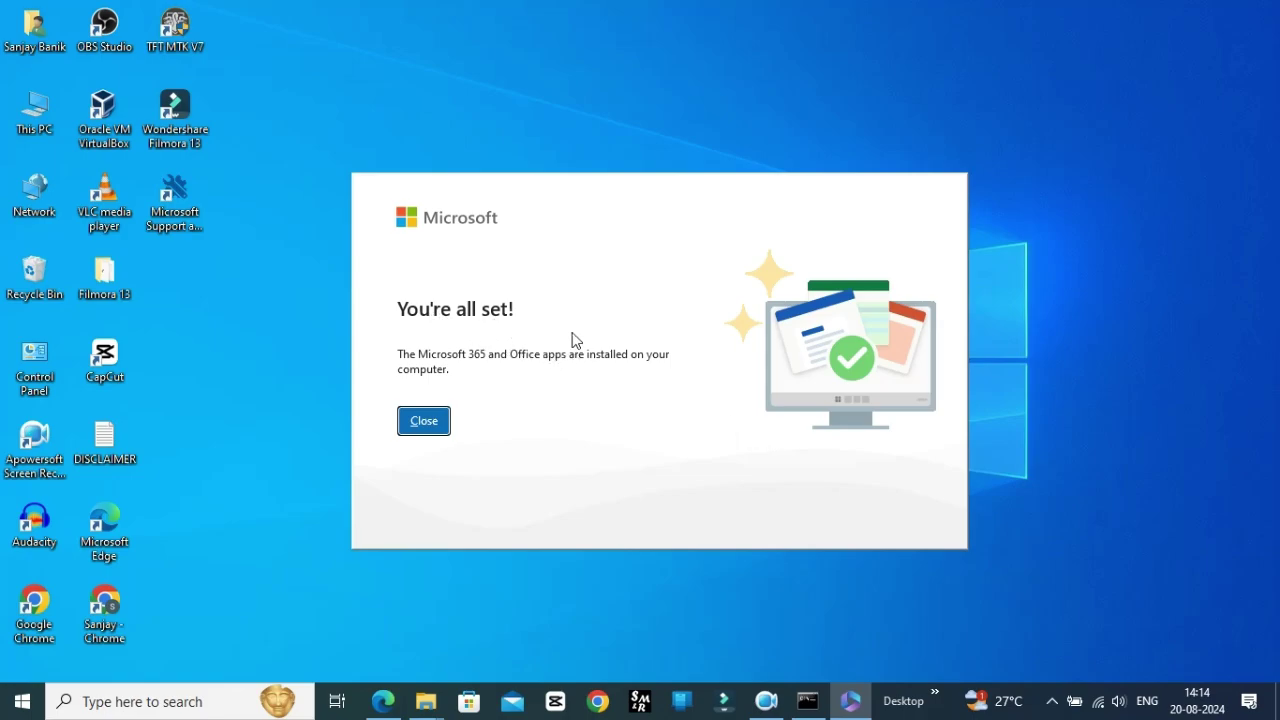
pyautogui.click(423, 421)
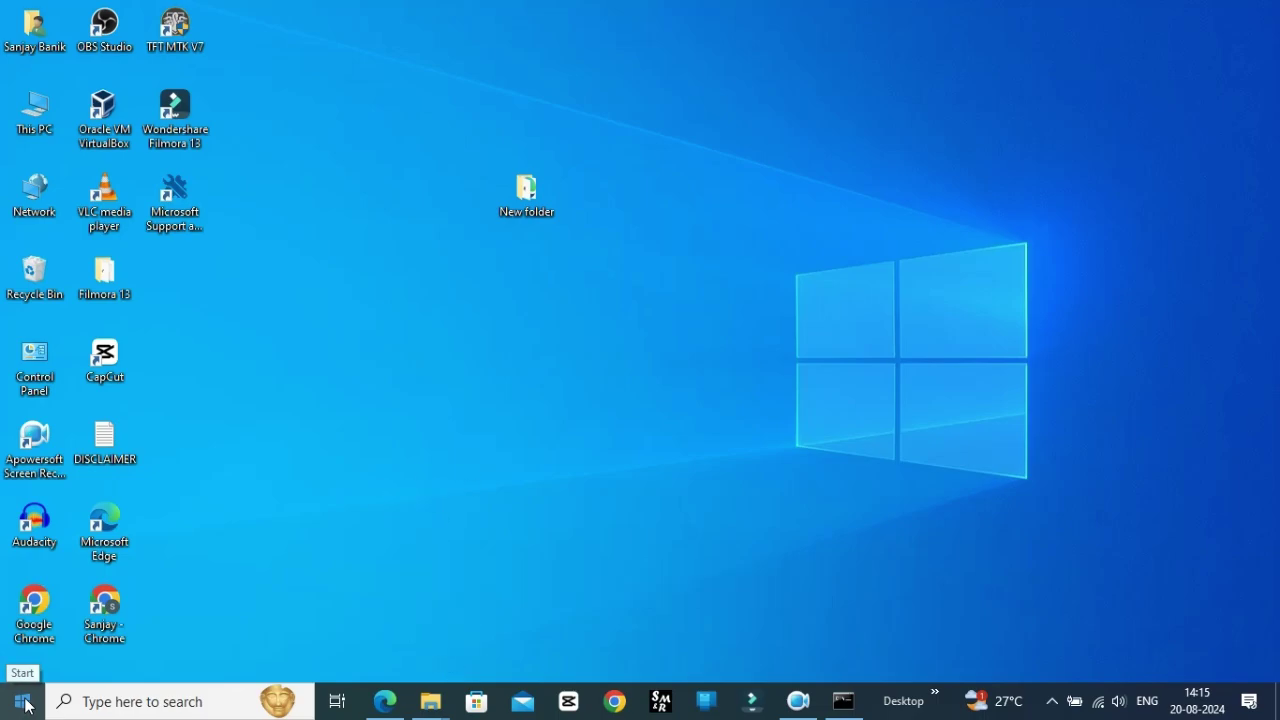
# - Launch Word from Start, dismiss the privacy notice, and open the Account page
pyautogui.click(24, 703)
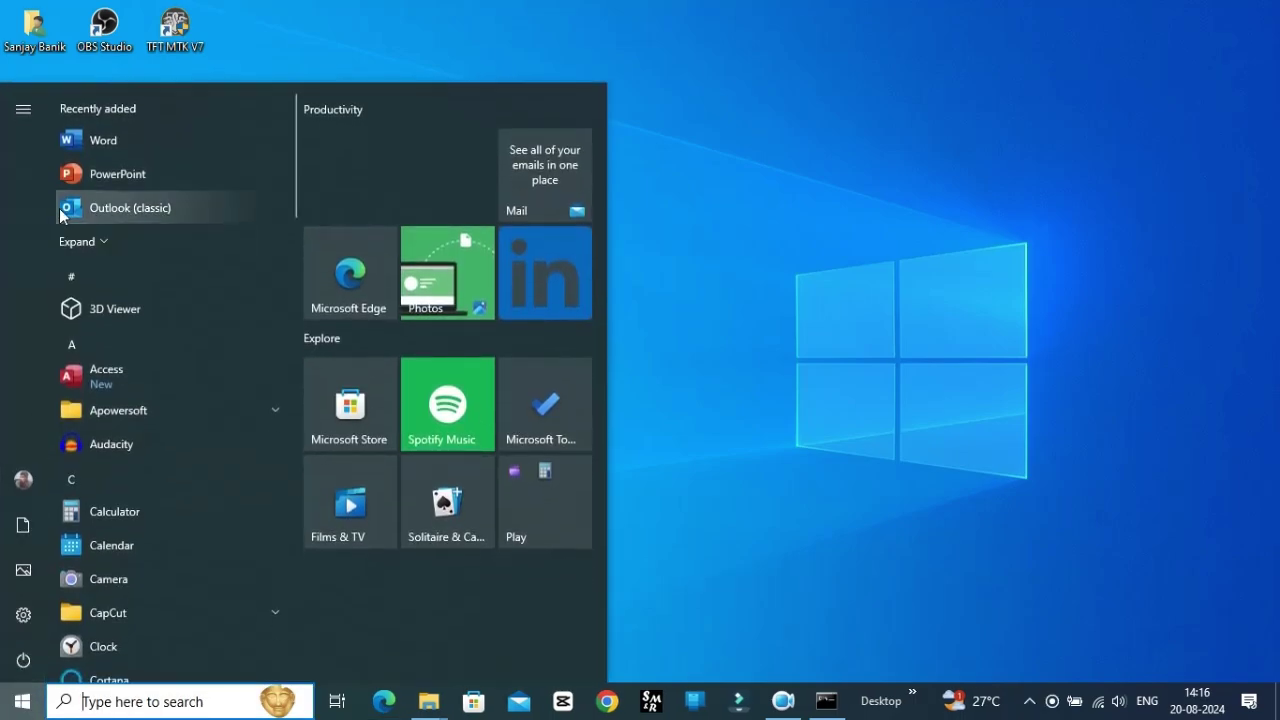
pyautogui.click(102, 145)
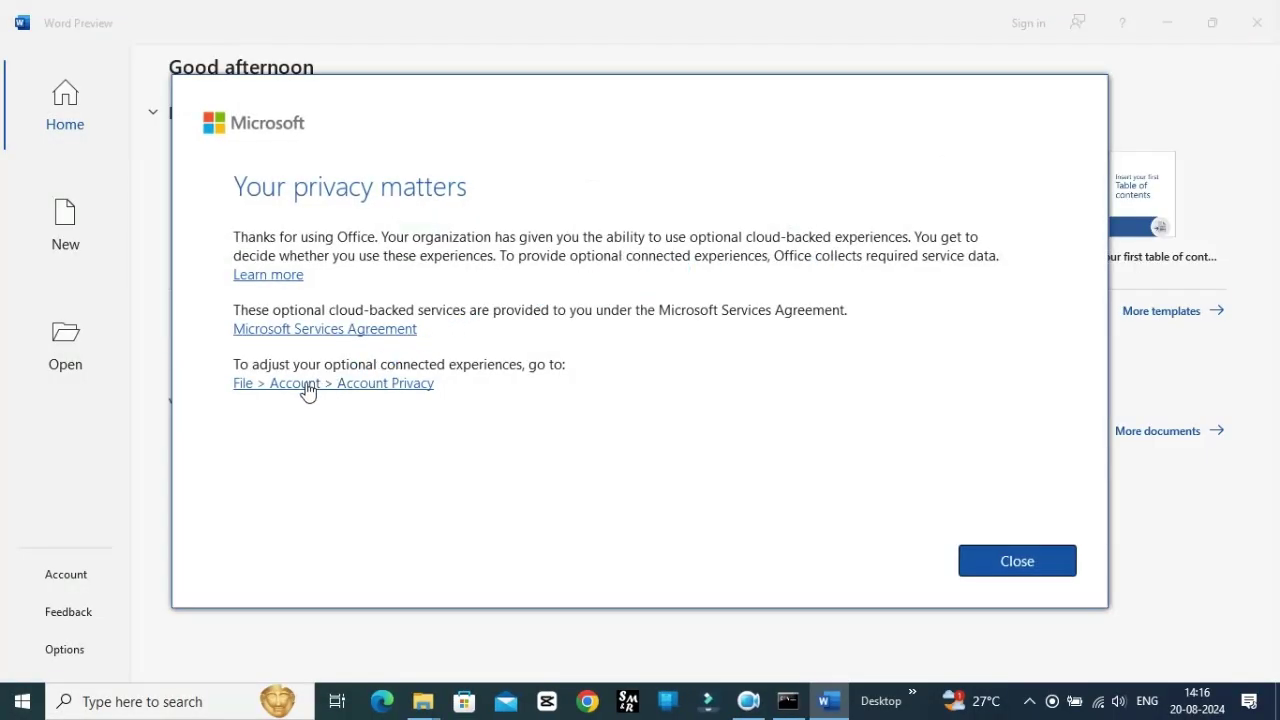
pyautogui.click(1003, 564)
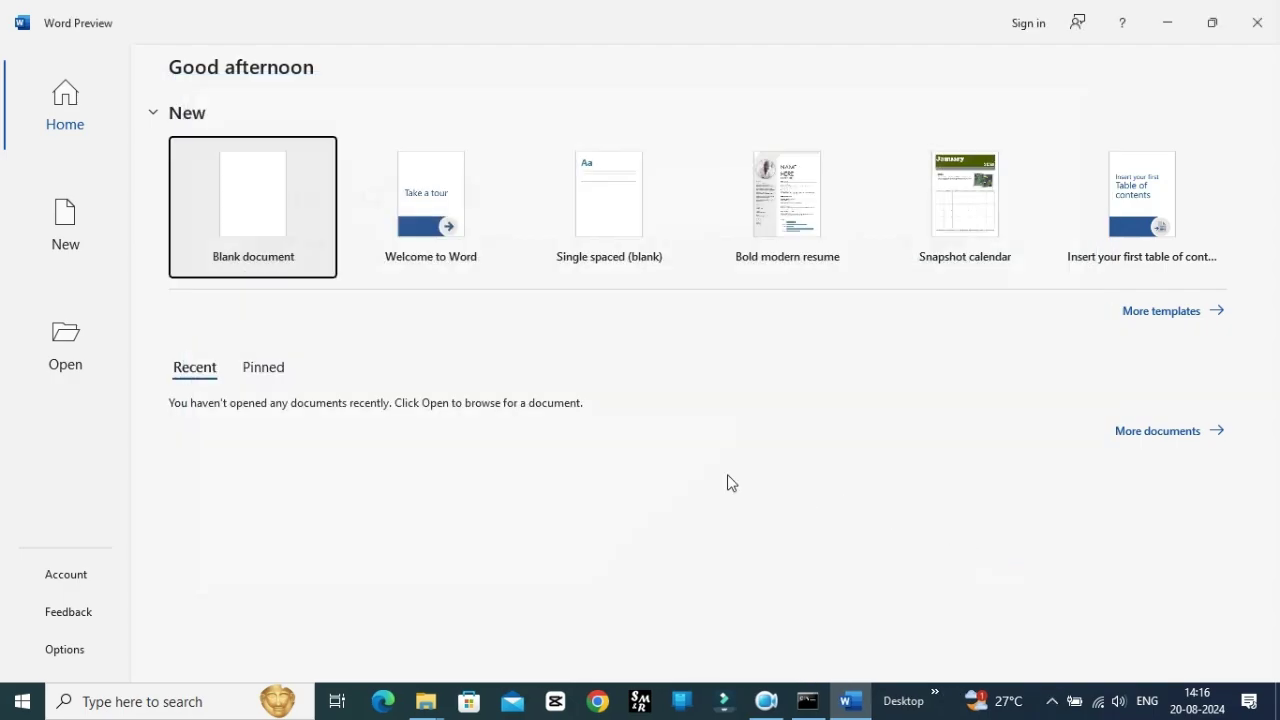
pyautogui.click(54, 580)
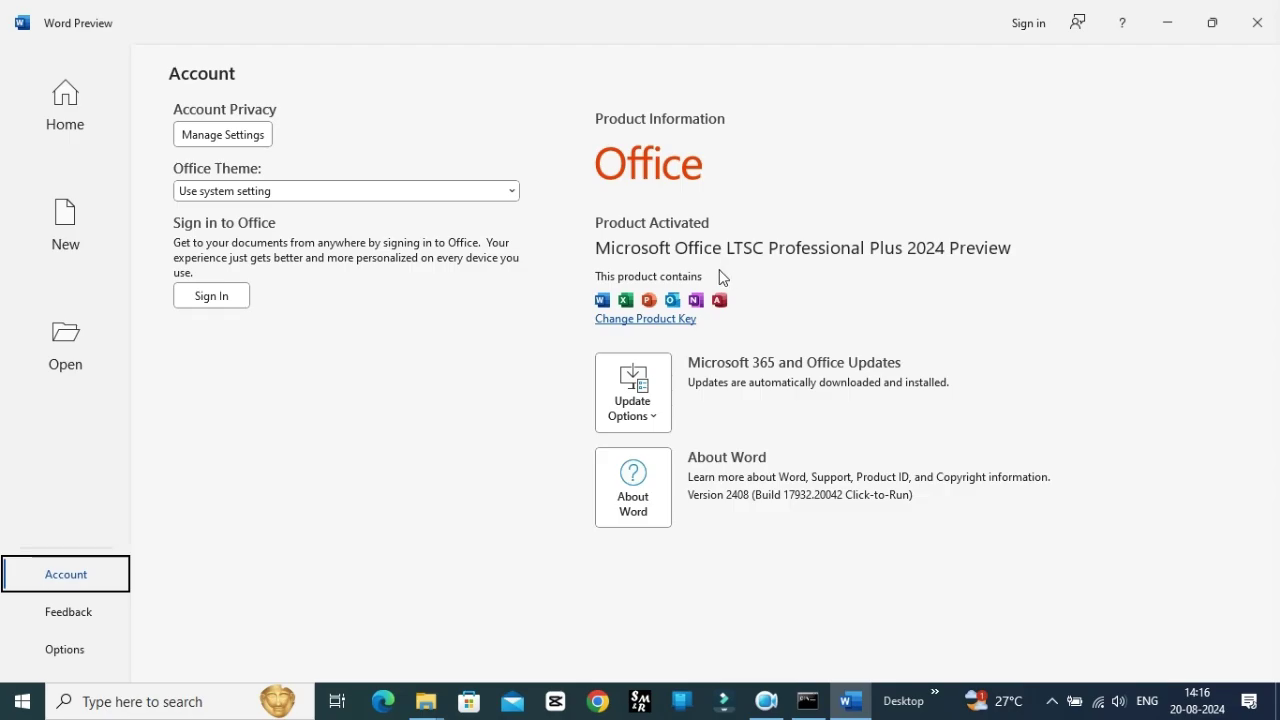
# - Open Word's Change Product Key prompt, then switch to Edge to find the key
pyautogui.click(641, 320)
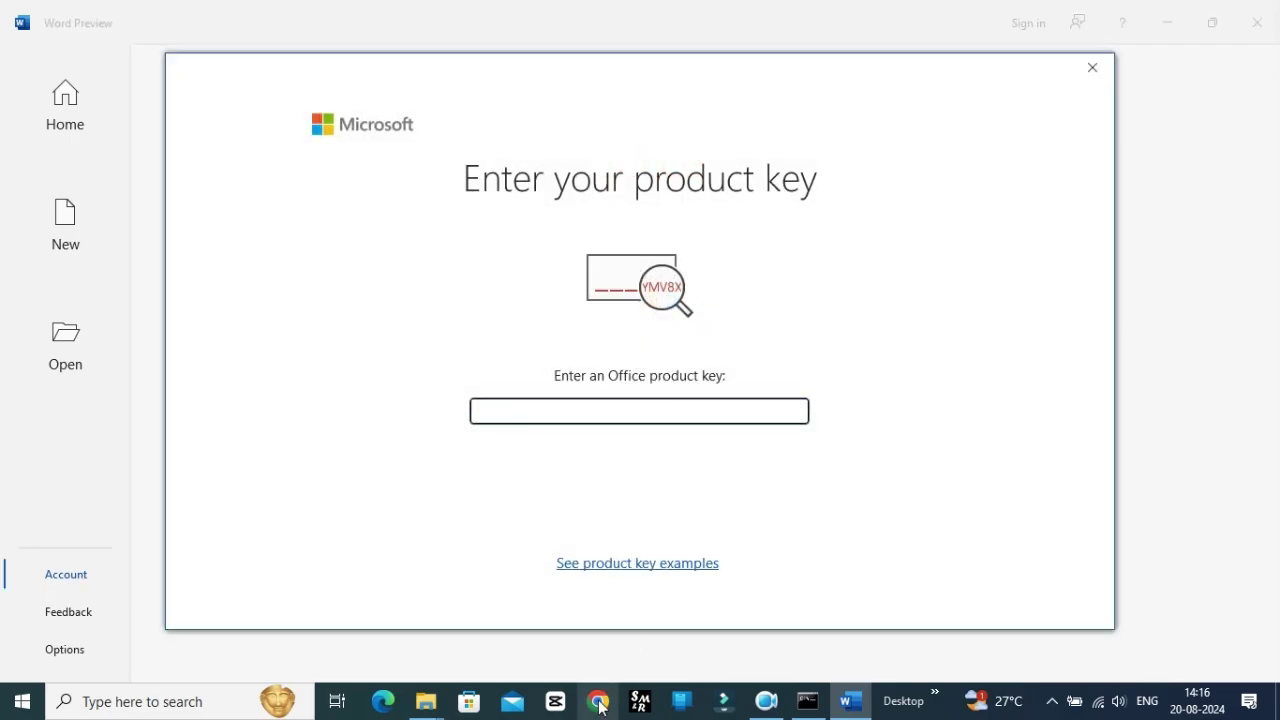
pyautogui.click(394, 706)
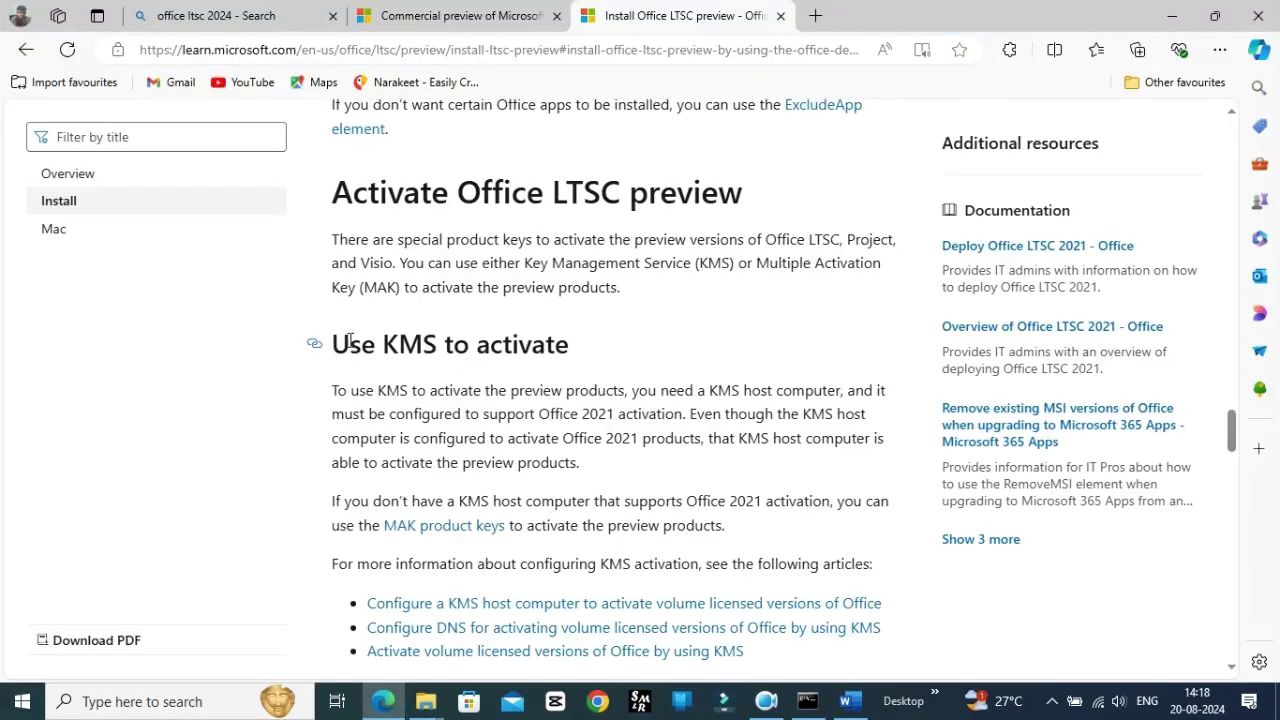
# - Copy the Office LTSC 2024 MAK product key from the 'Use MAK to activate' section, then return to Word
pyautogui.moveTo(332, 344); pyautogui.dragTo(580, 350)
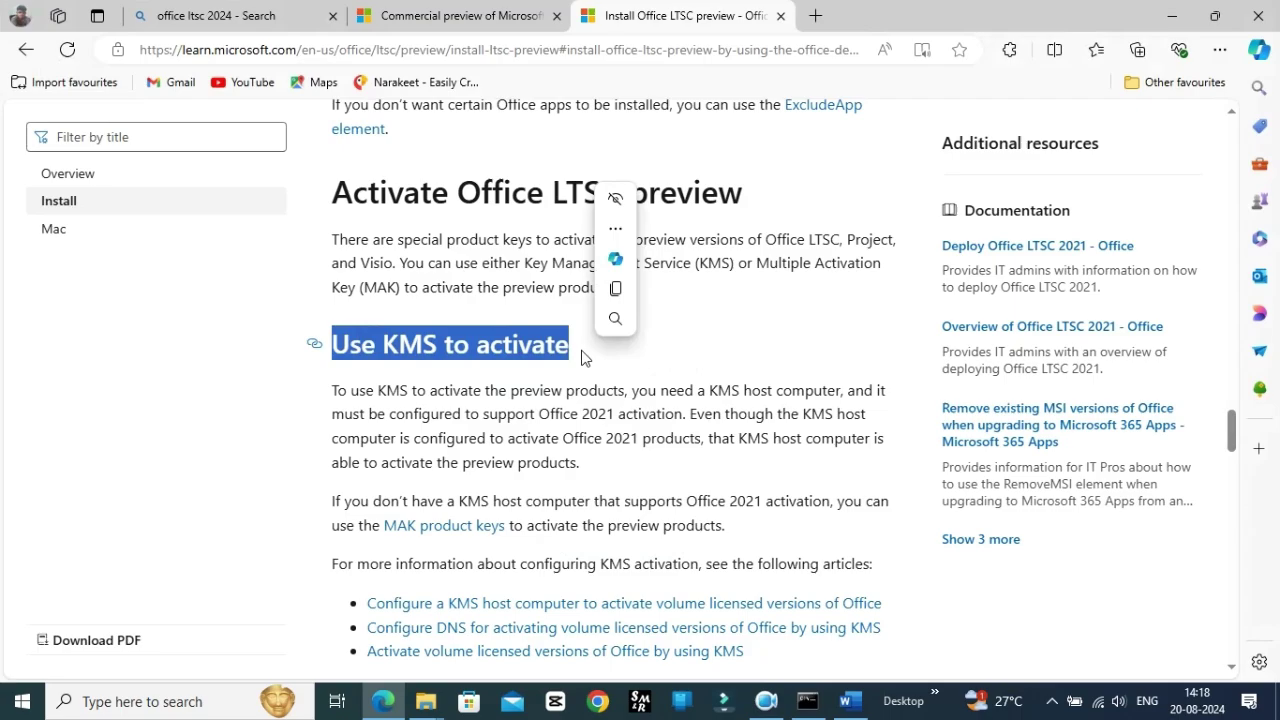
pyautogui.scroll(-1, 445, 374)
pyautogui.scroll(-2, 445, 370)
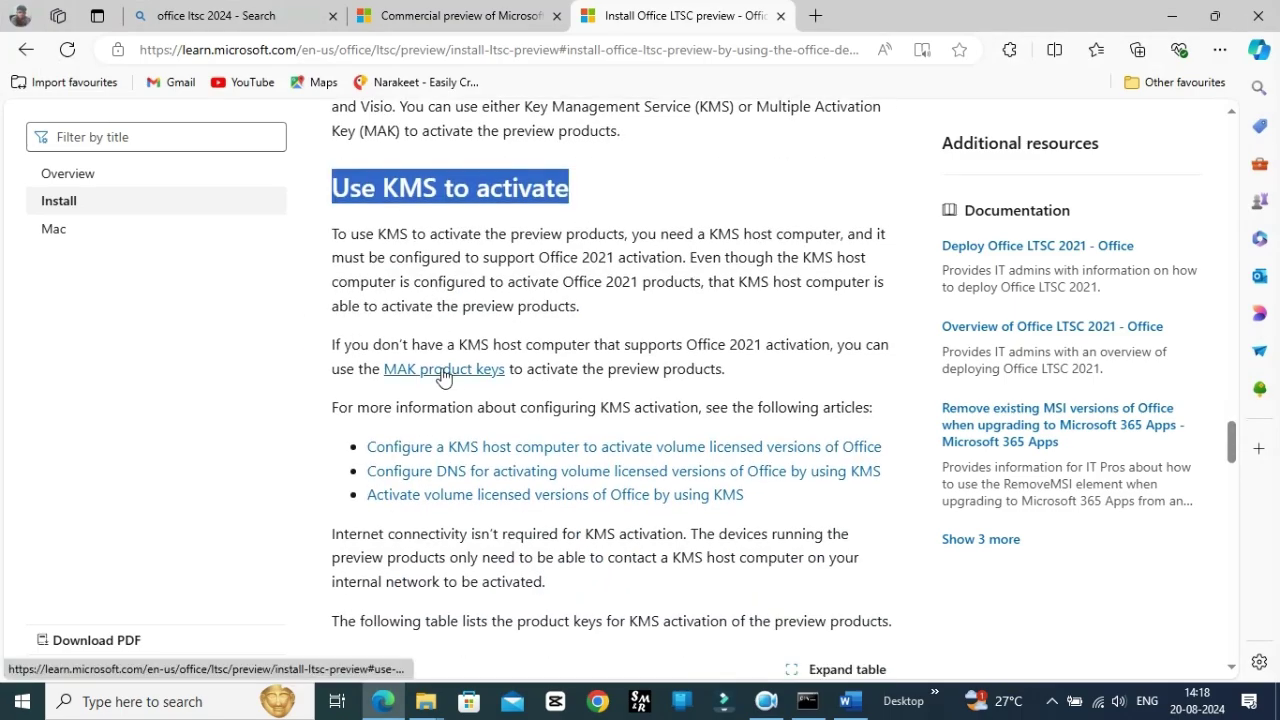
pyautogui.scroll(-1, 445, 368)
pyautogui.scroll(-5, 445, 365)
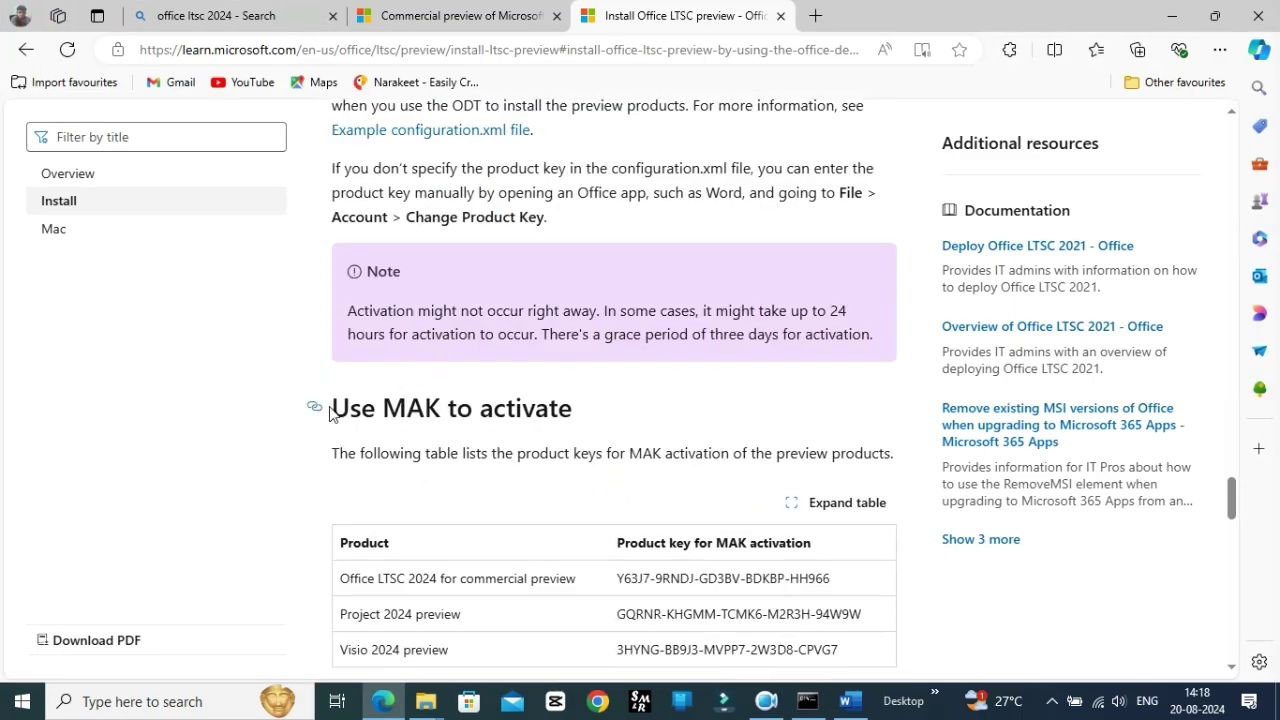
pyautogui.moveTo(331, 408); pyautogui.dragTo(580, 418)
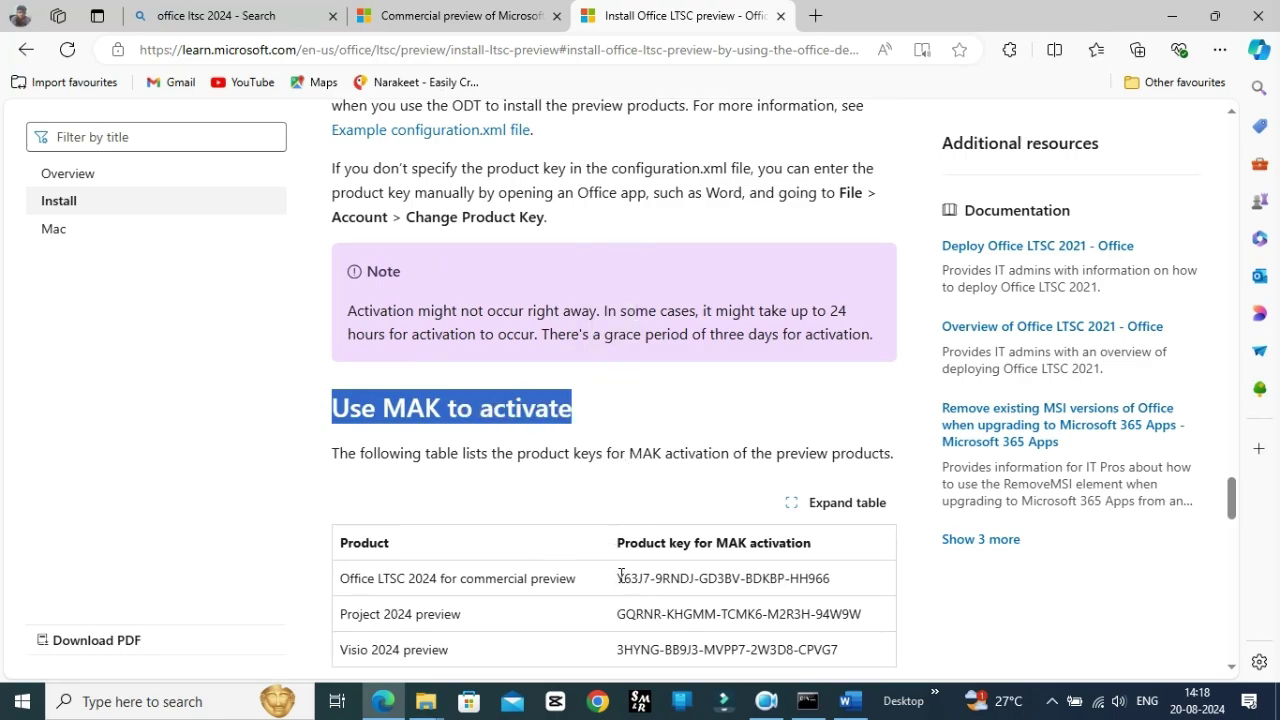
pyautogui.moveTo(617, 578); pyautogui.dragTo(829, 580)
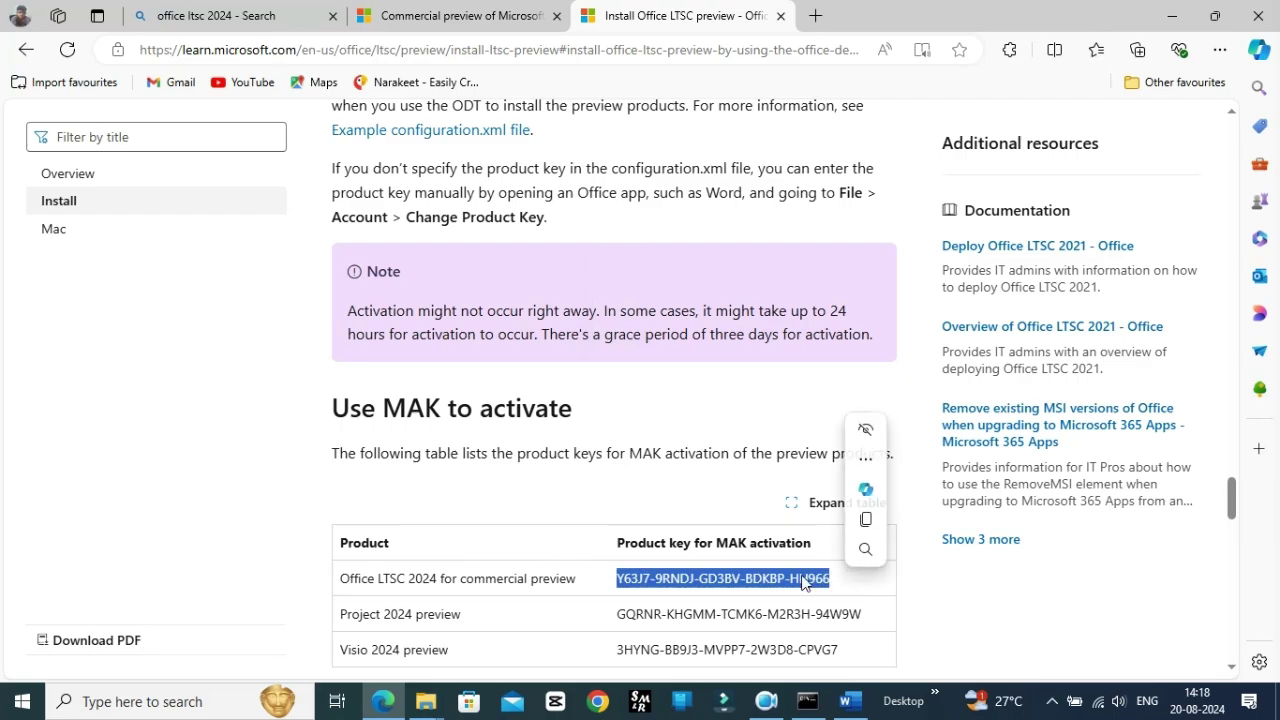
pyautogui.hotkey('ctrl', 'c')
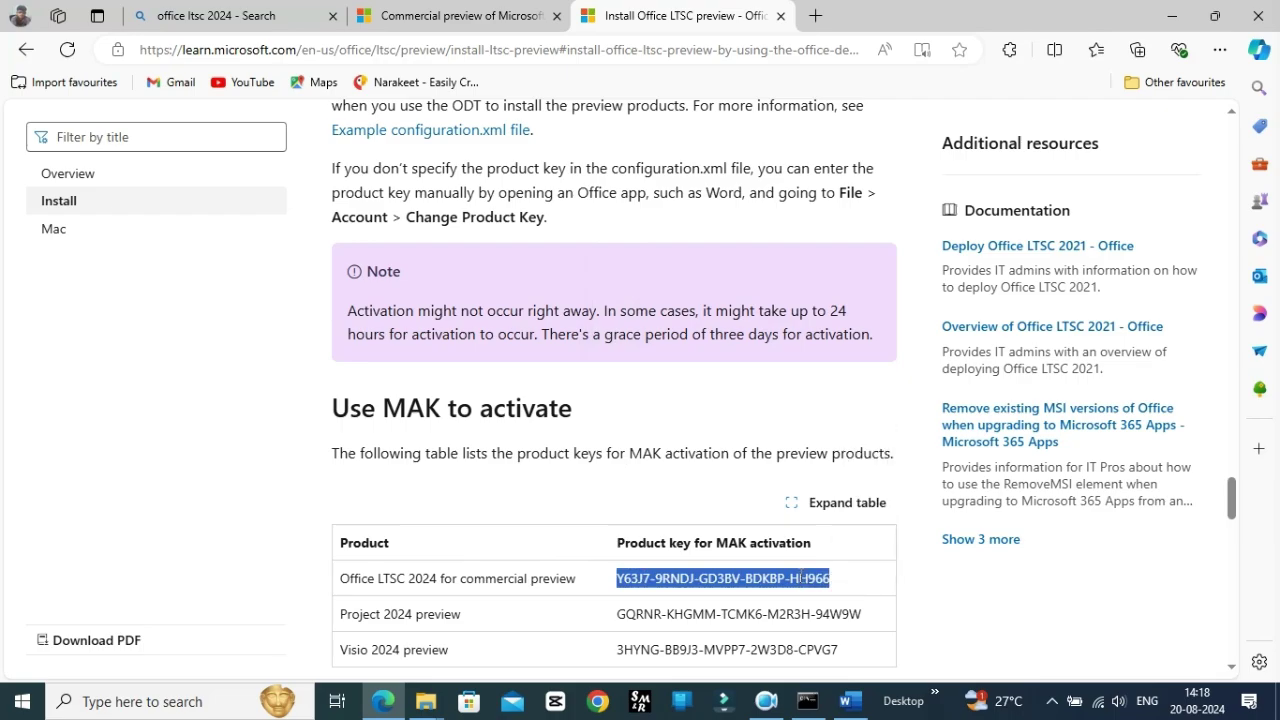
pyautogui.click(1172, 16)
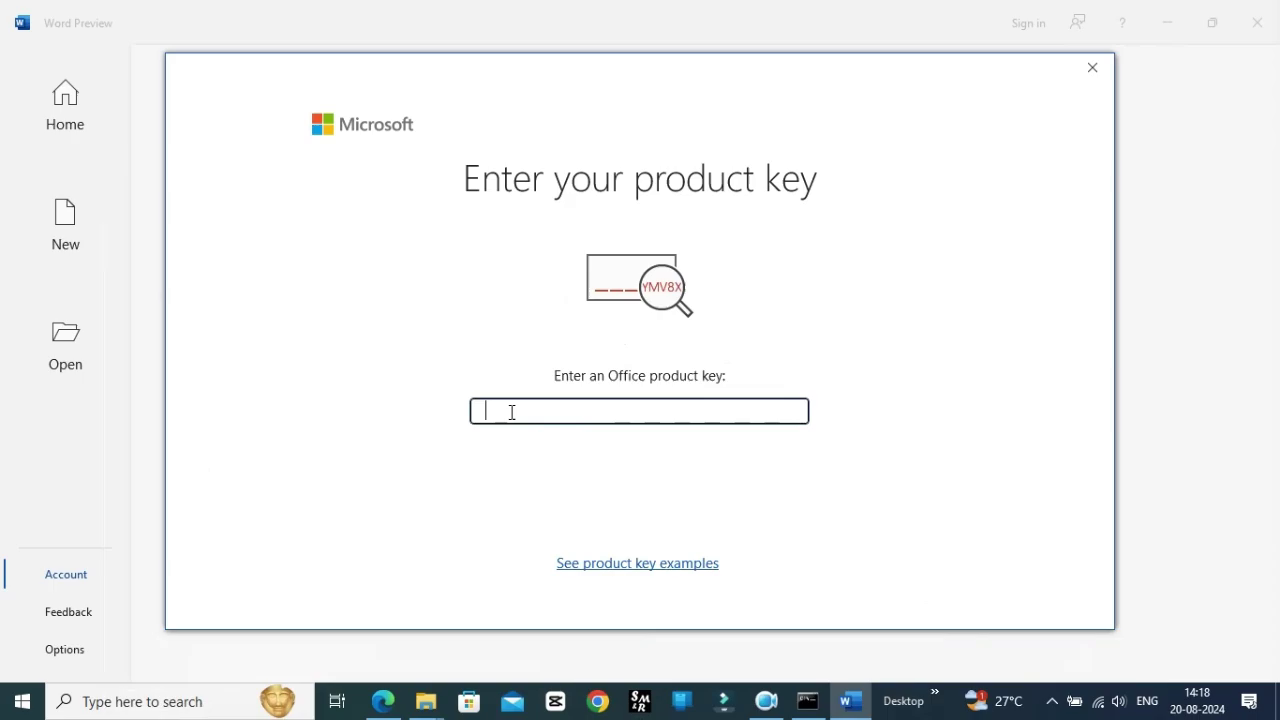
# - Paste the copied MAK key into Word's product key field, activate Office, and close Word
pyautogui.hotkey('ctrl', 'v')
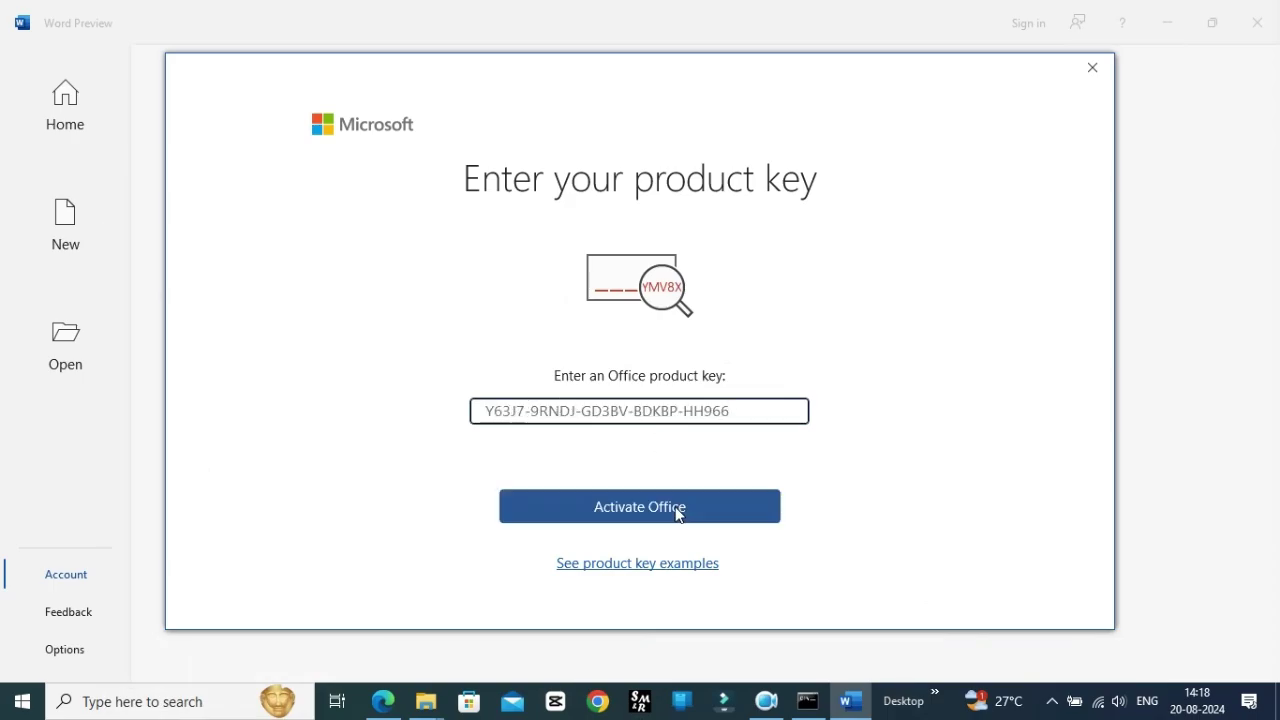
pyautogui.click(677, 507)
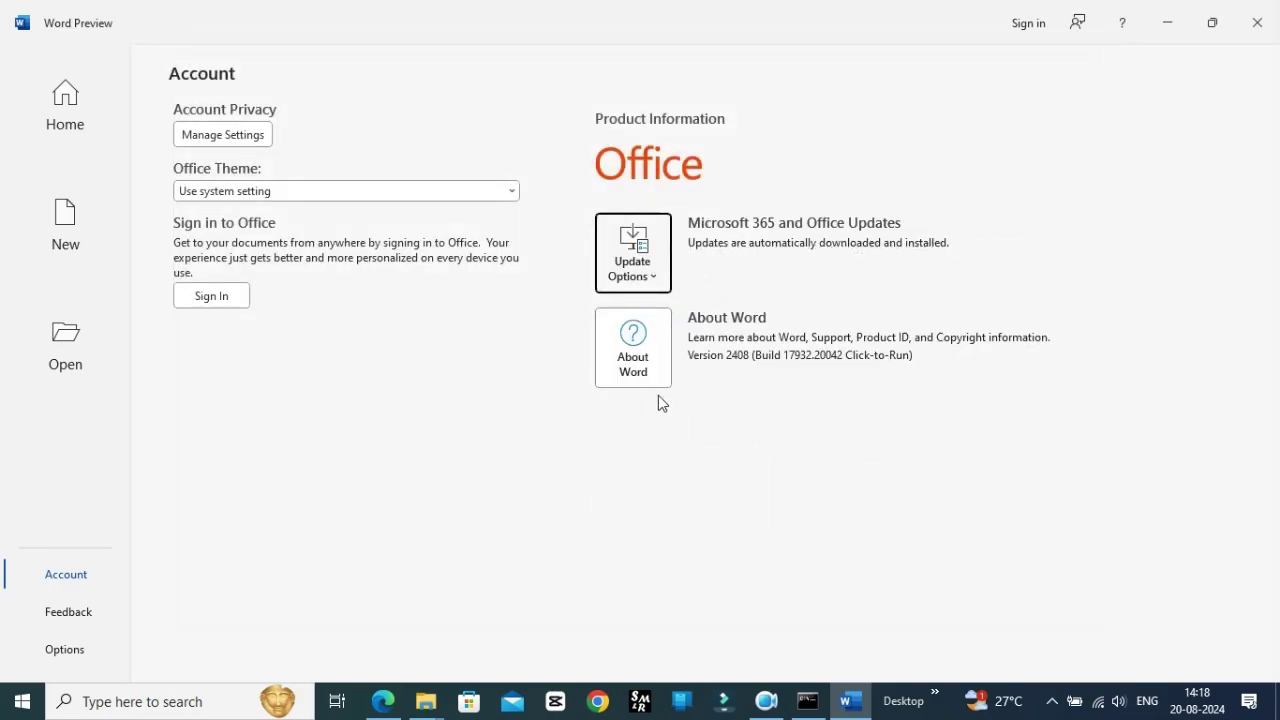
pyautogui.click(1266, 27)
pyautogui.click(22, 701)
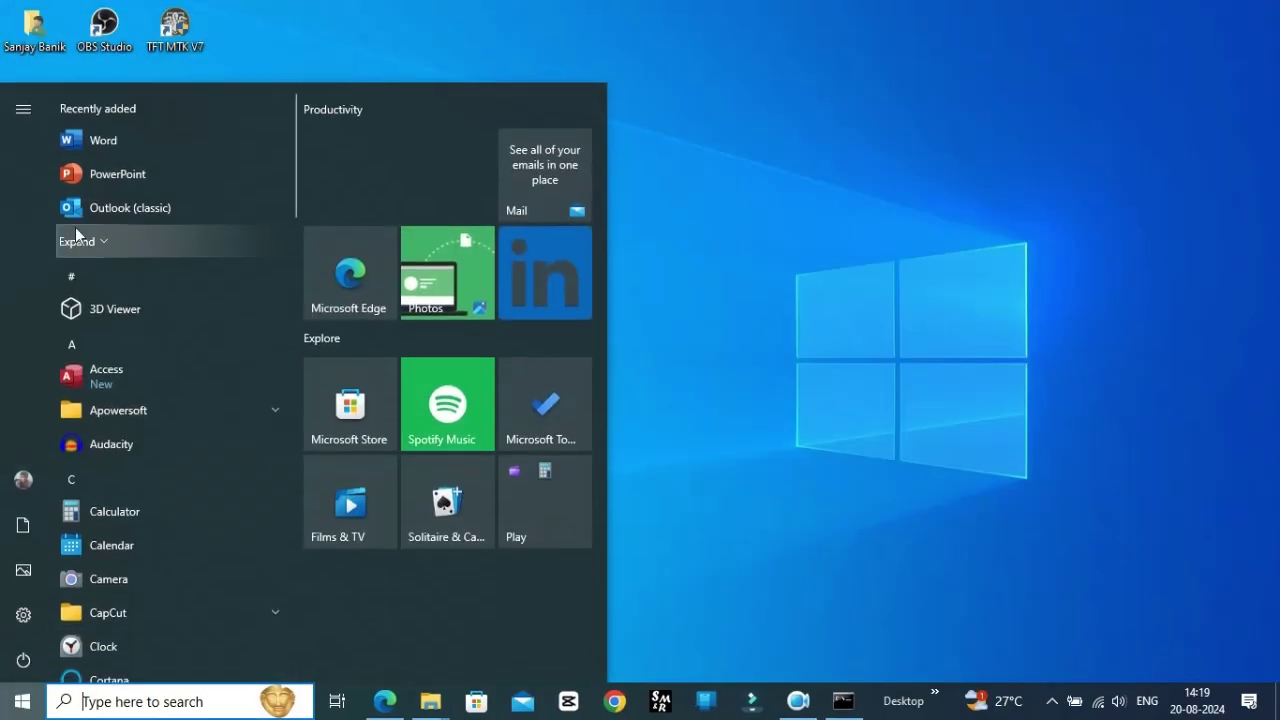
# - Relaunch Word and finish the Activation Wizard by activating over the Internet
pyautogui.click(97, 148)
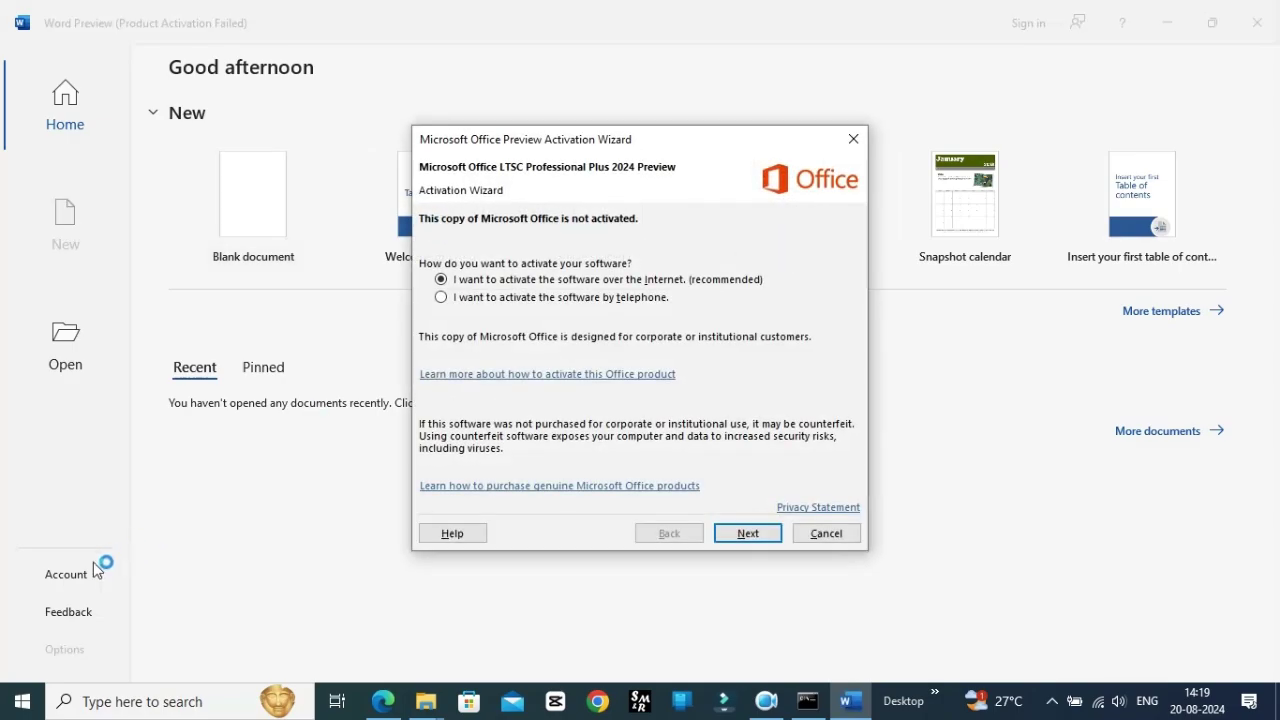
pyautogui.click(757, 537)
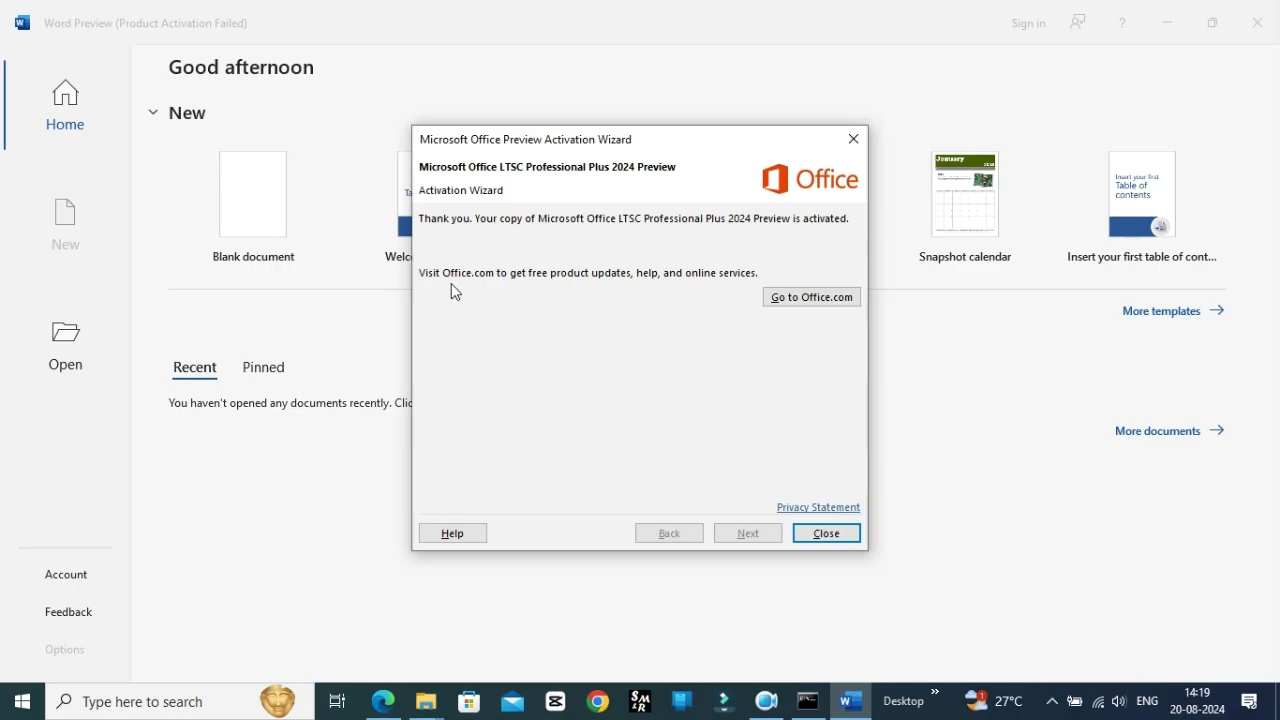
pyautogui.click(828, 534)
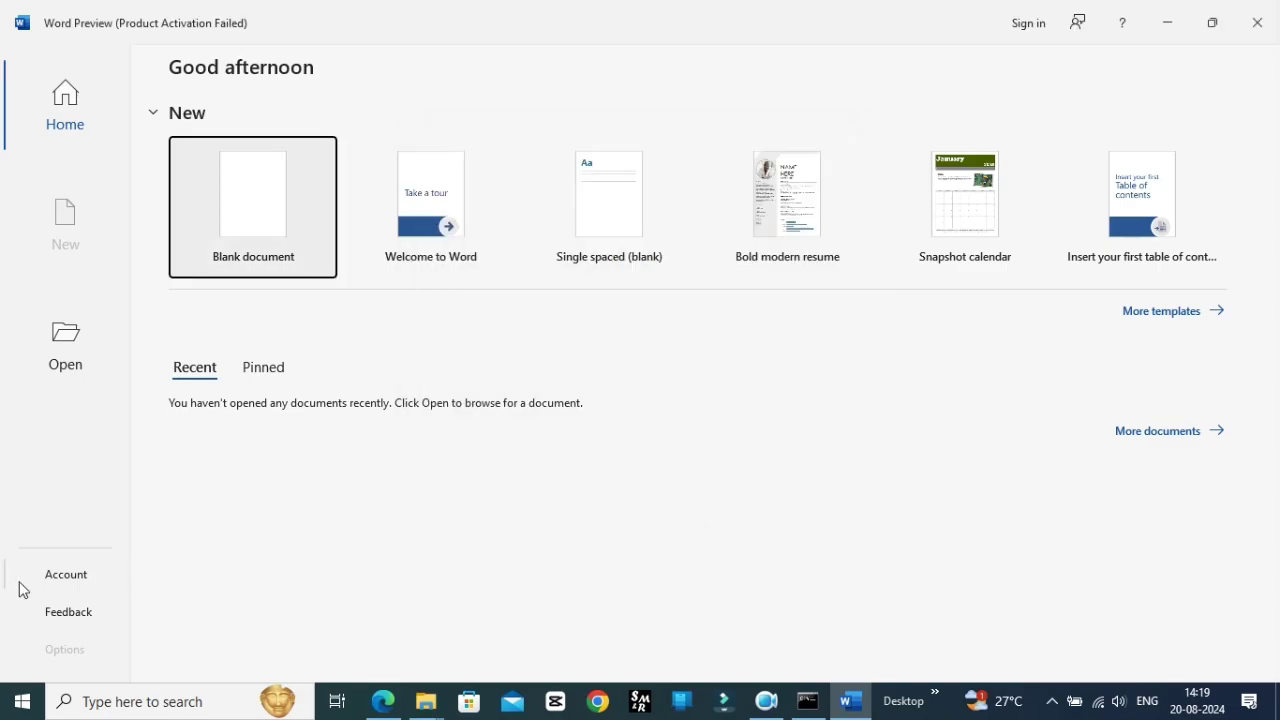
# - Open Word's Account page showing Product Activated for Office LTSC Professional Plus 2024 Preview, Version 2408
pyautogui.click(58, 577)
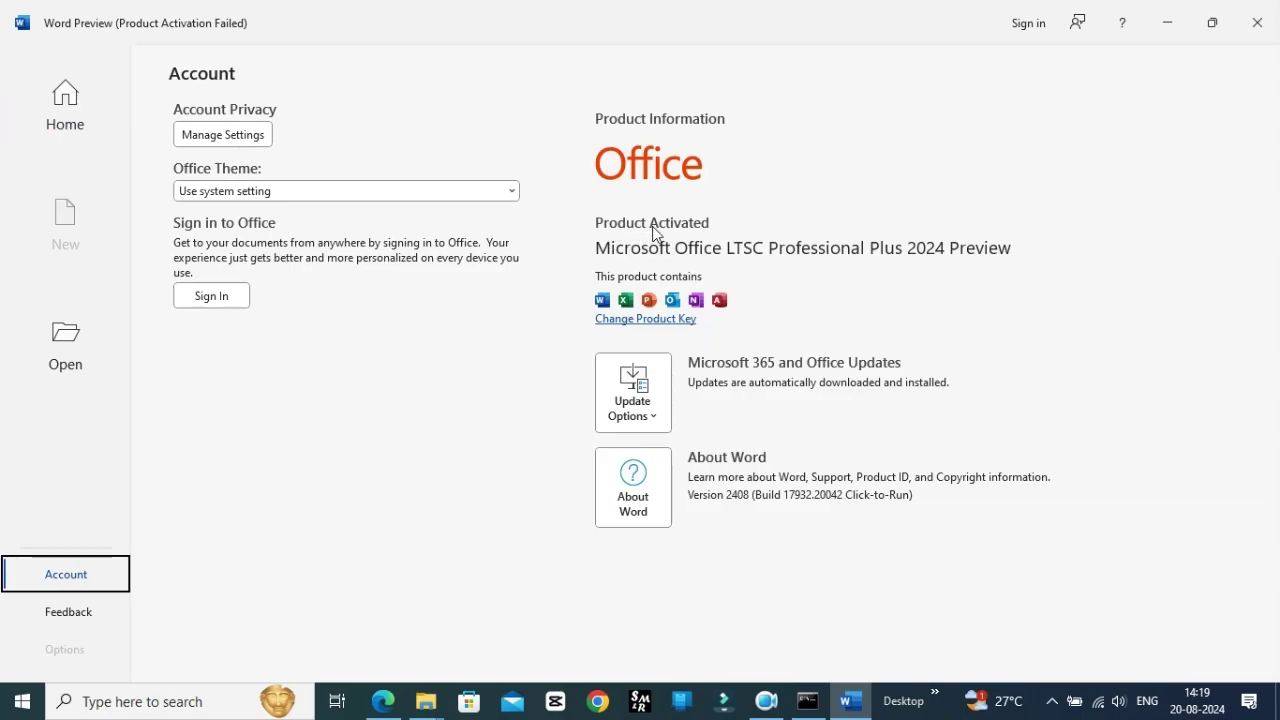